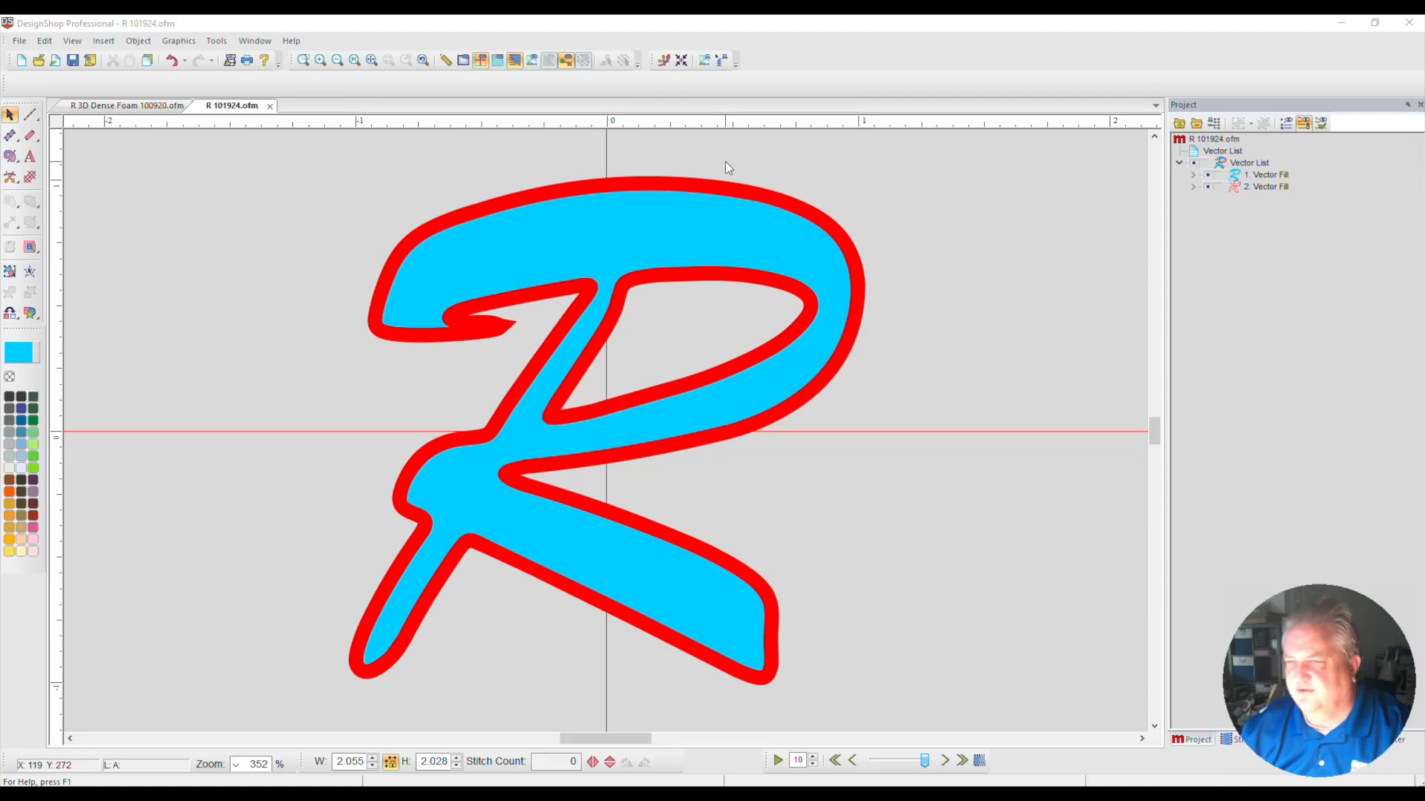
# Move the red border fill ahead of the blue letter fill in the vector list and clear the selection
pyautogui.click(1246, 178)
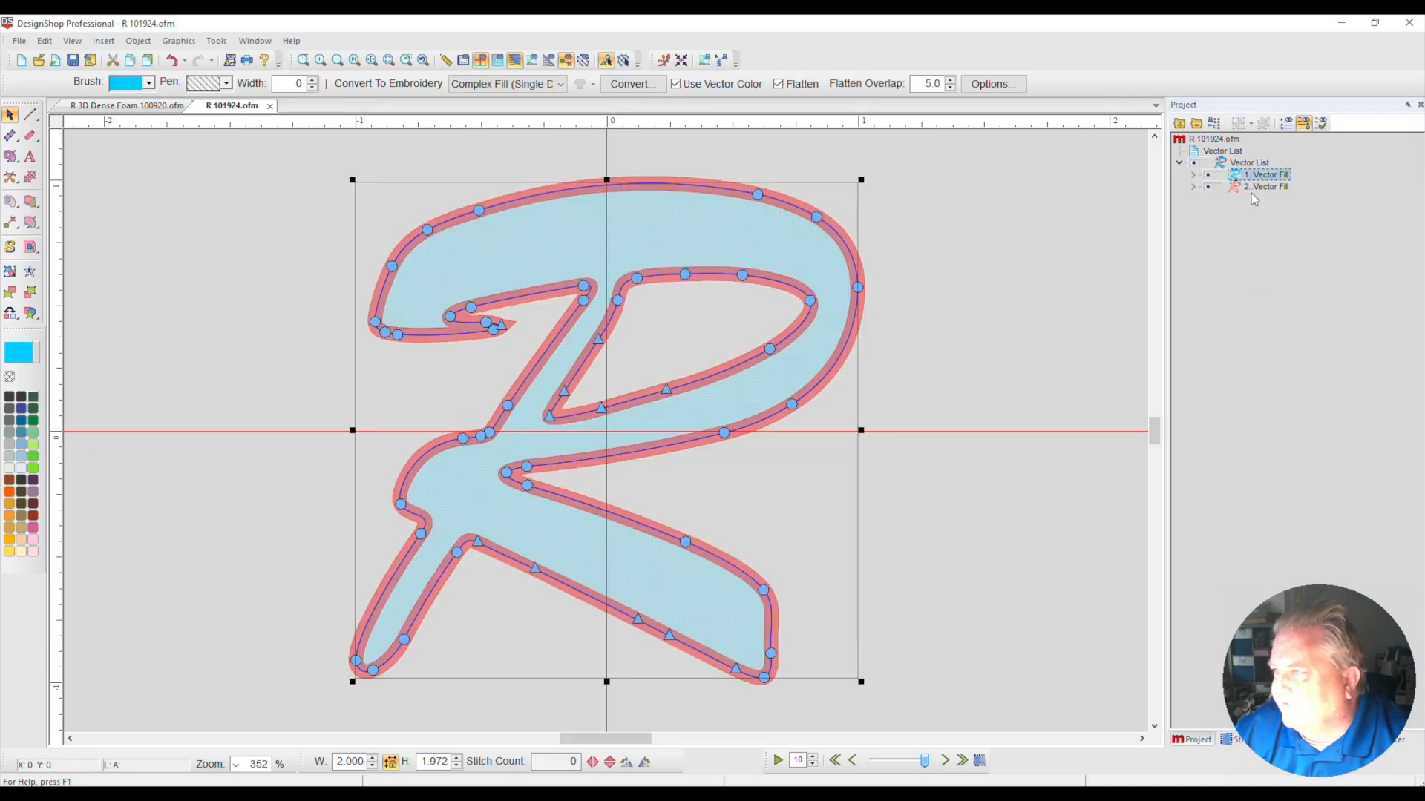
pyautogui.click(1252, 189)
pyautogui.moveTo(1247, 178); pyautogui.dragTo(1257, 193)
pyautogui.click(1247, 175)
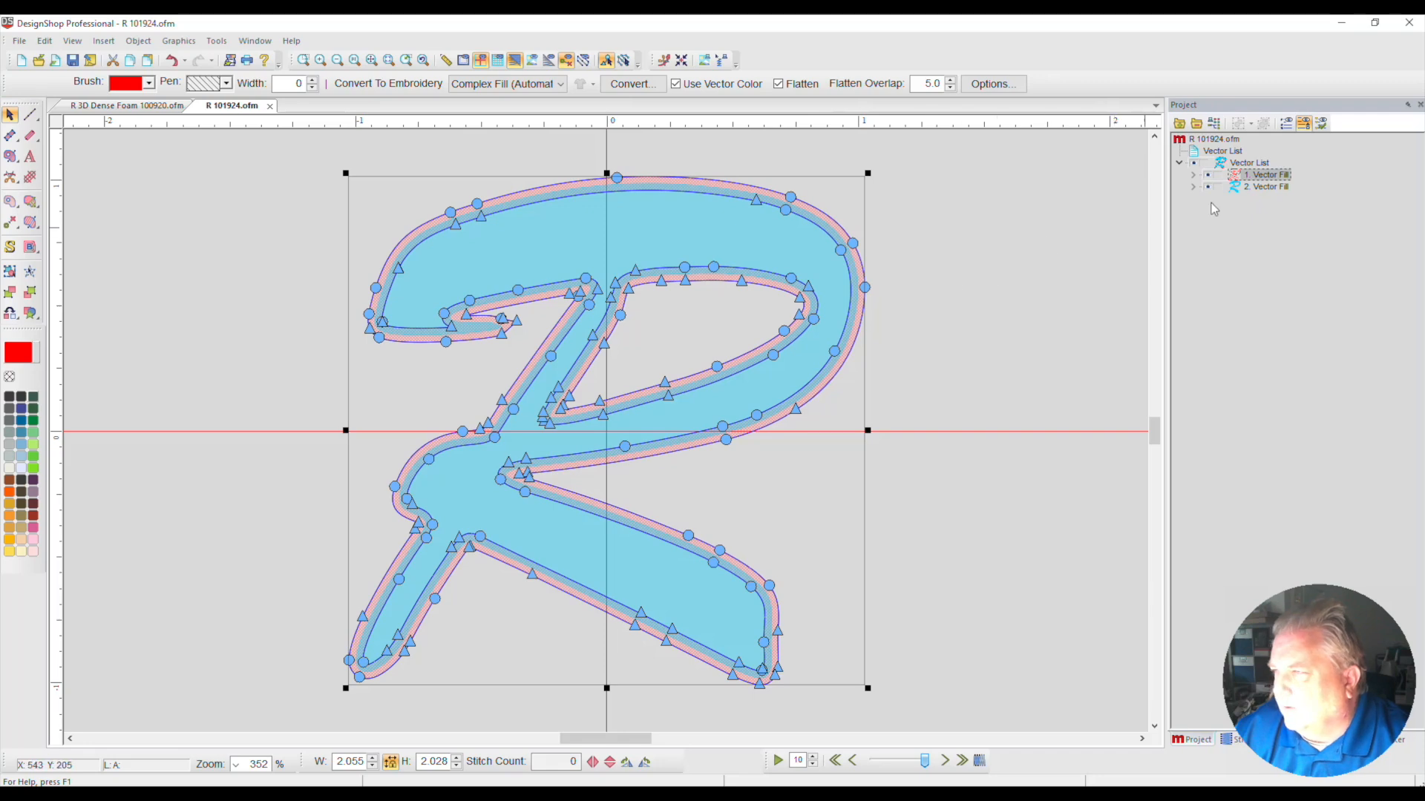
pyautogui.click(1194, 164)
pyautogui.click(1194, 163)
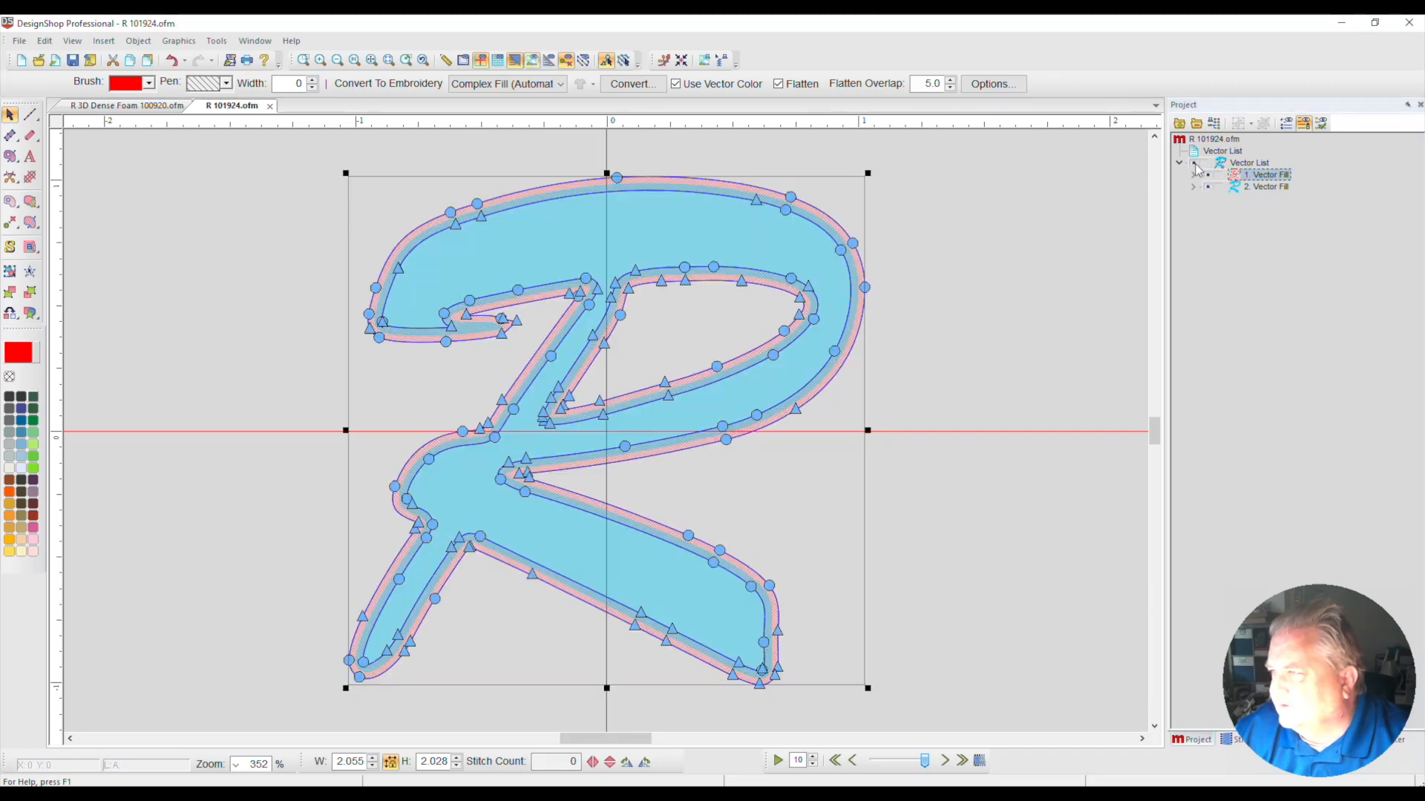
pyautogui.click(995, 175)
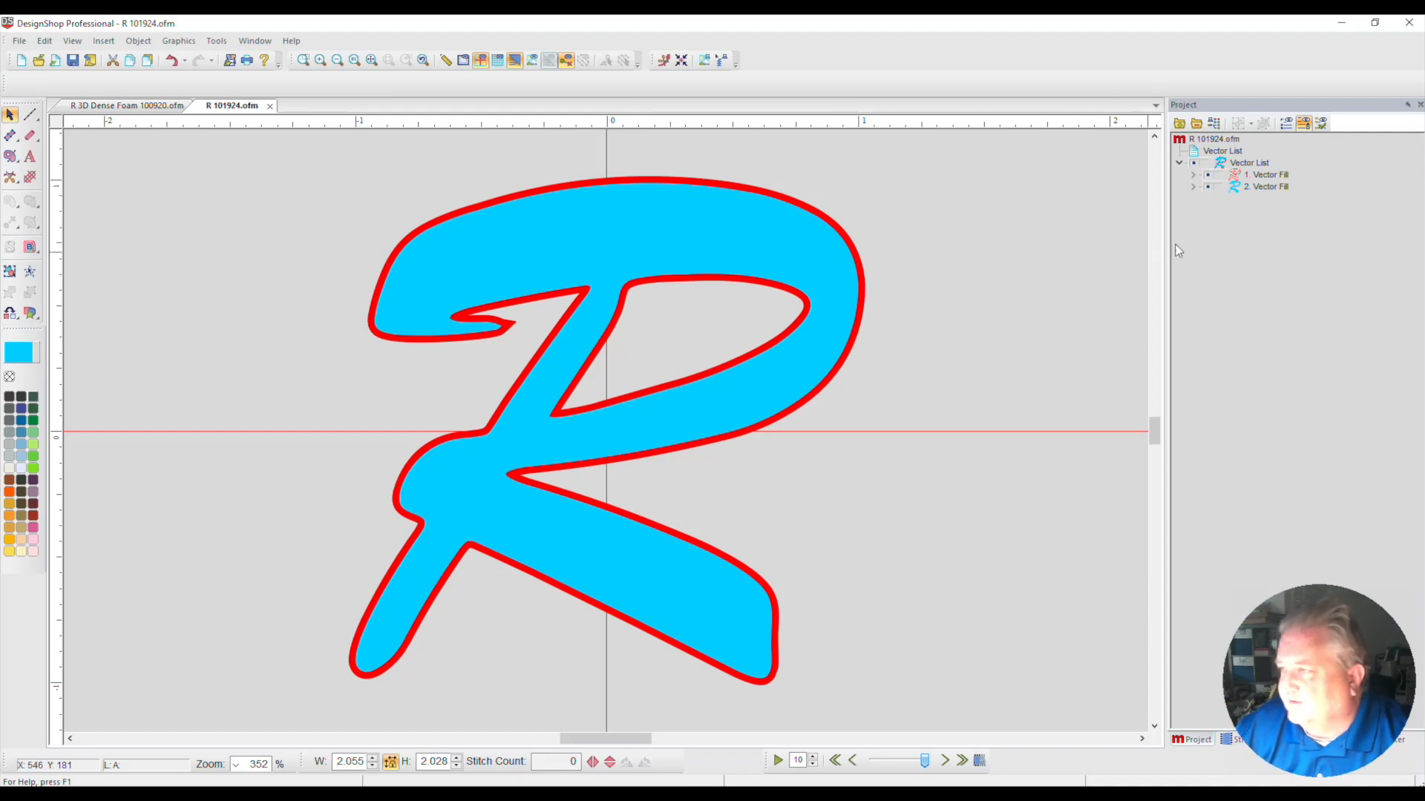
# Convert both the red and the blue vector fills of the letter R to embroidery
pyautogui.click(1261, 176)
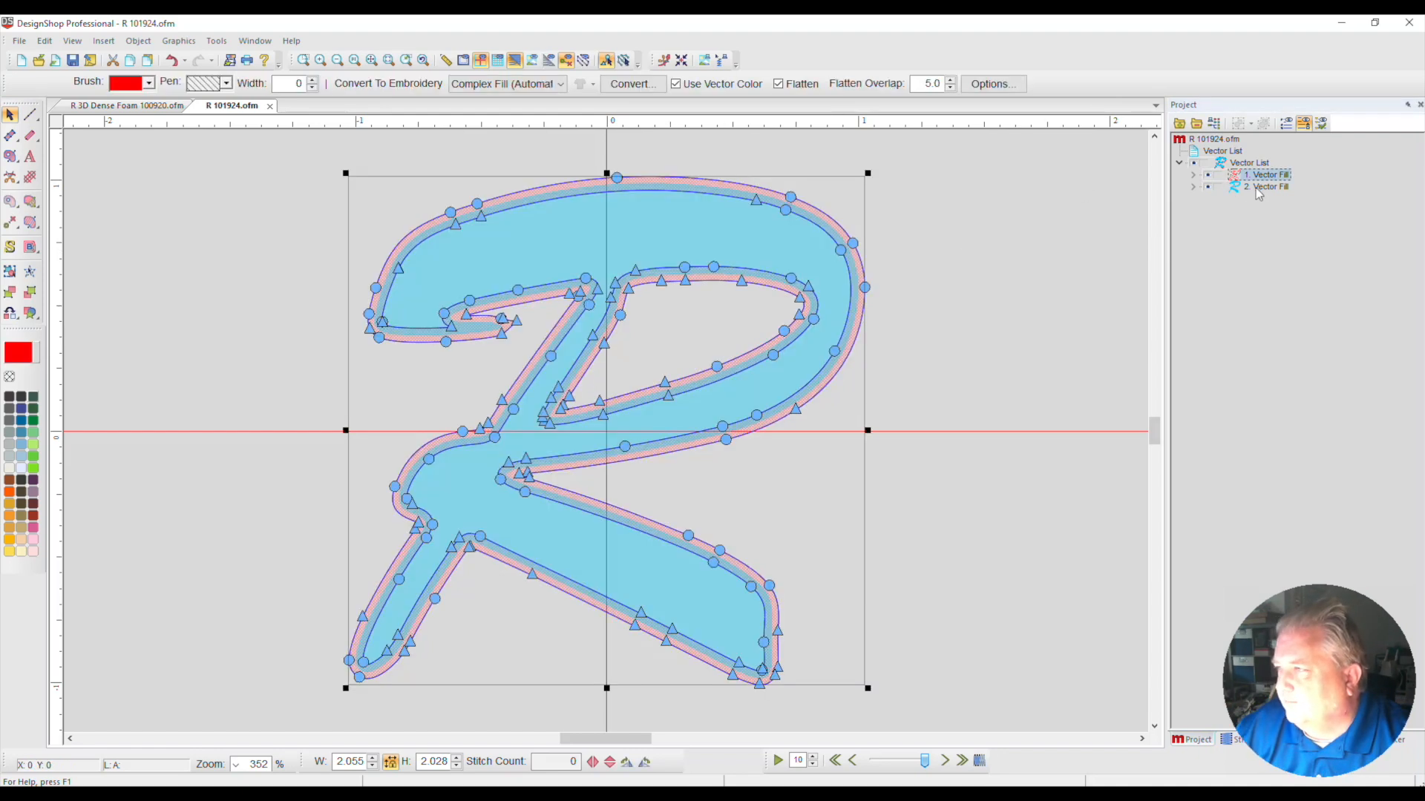
pyautogui.keyDown('shift'); pyautogui.click(1255, 187); pyautogui.keyUp('shift')
pyautogui.click(674, 84)
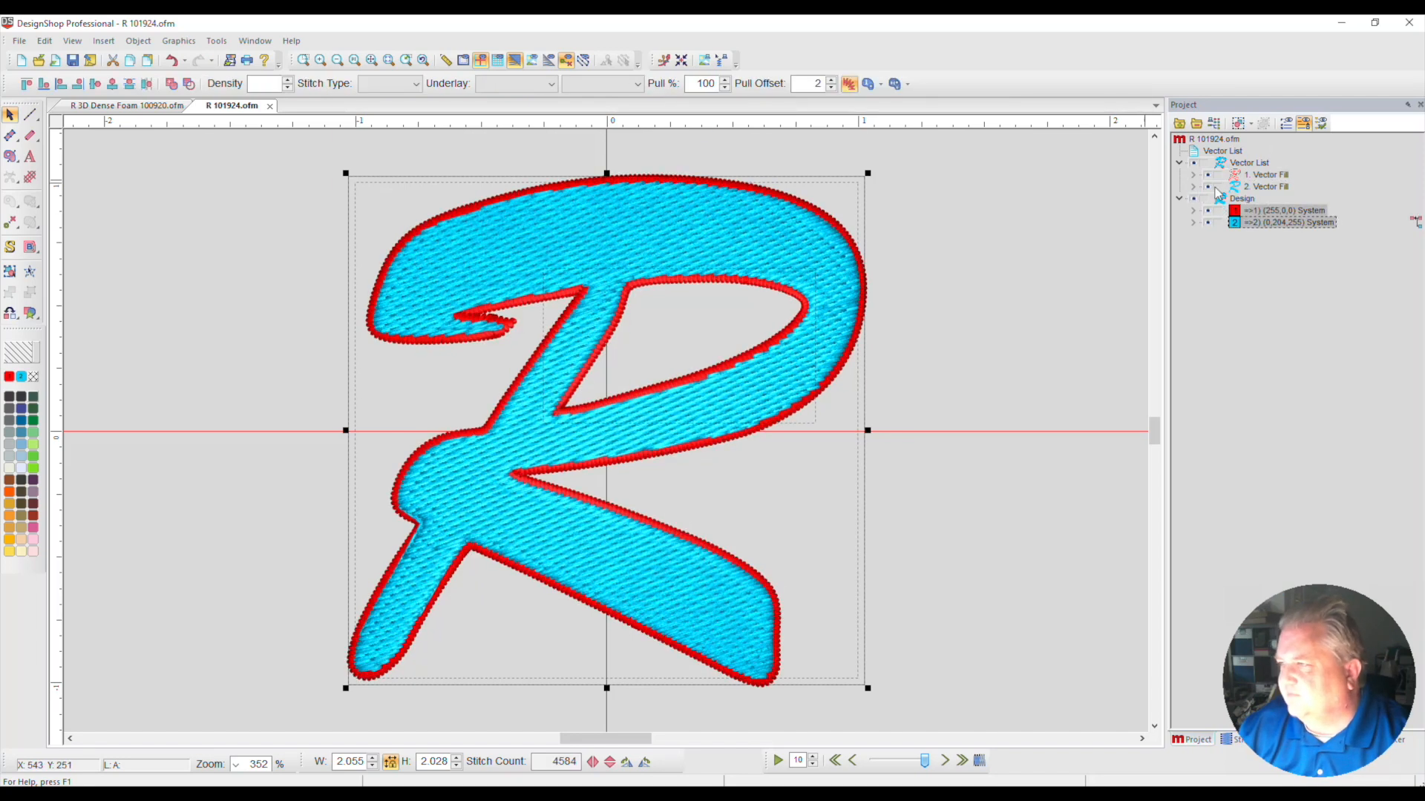
# Hide the vector list and the blue stitching so only the red border stitches are displayed
pyautogui.click(1182, 164)
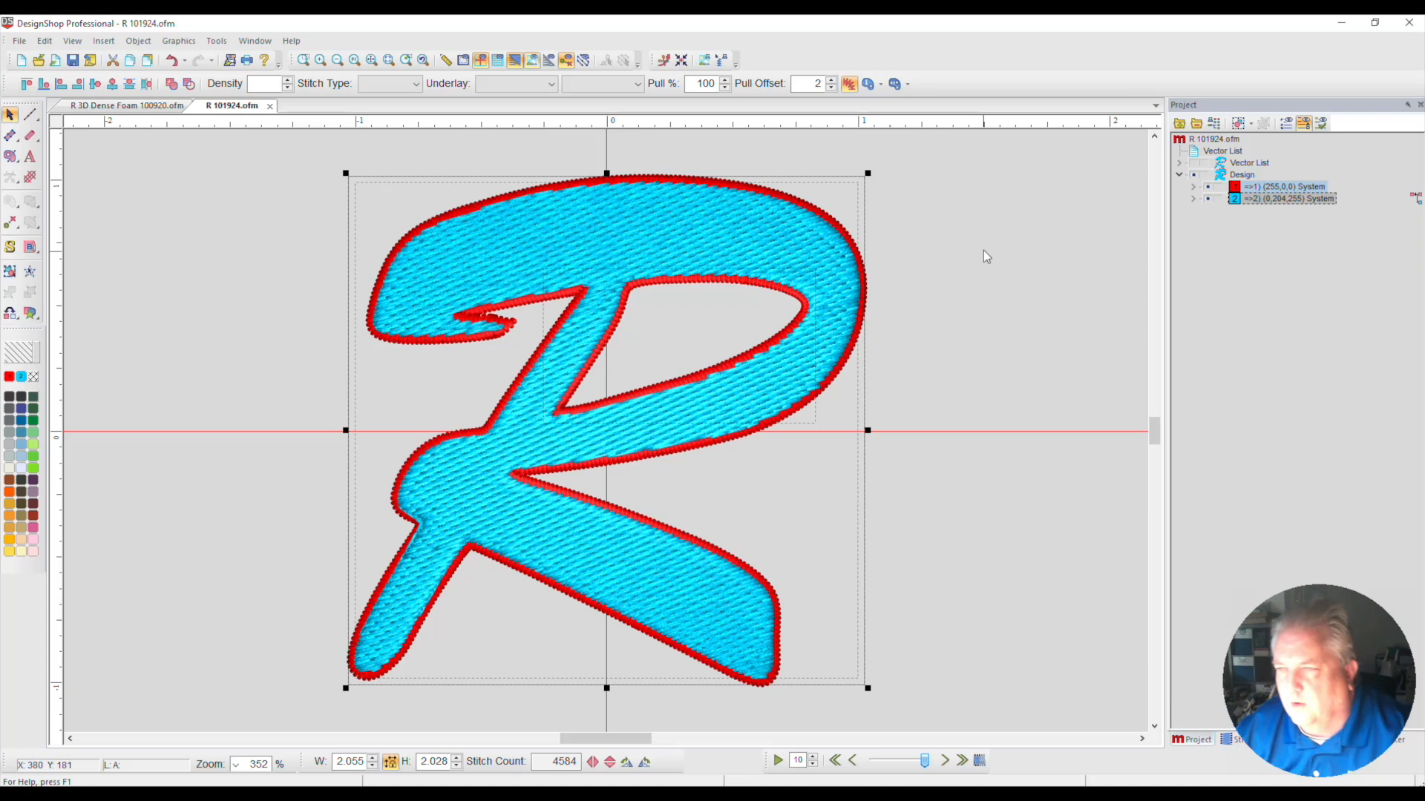
pyautogui.click(1209, 199)
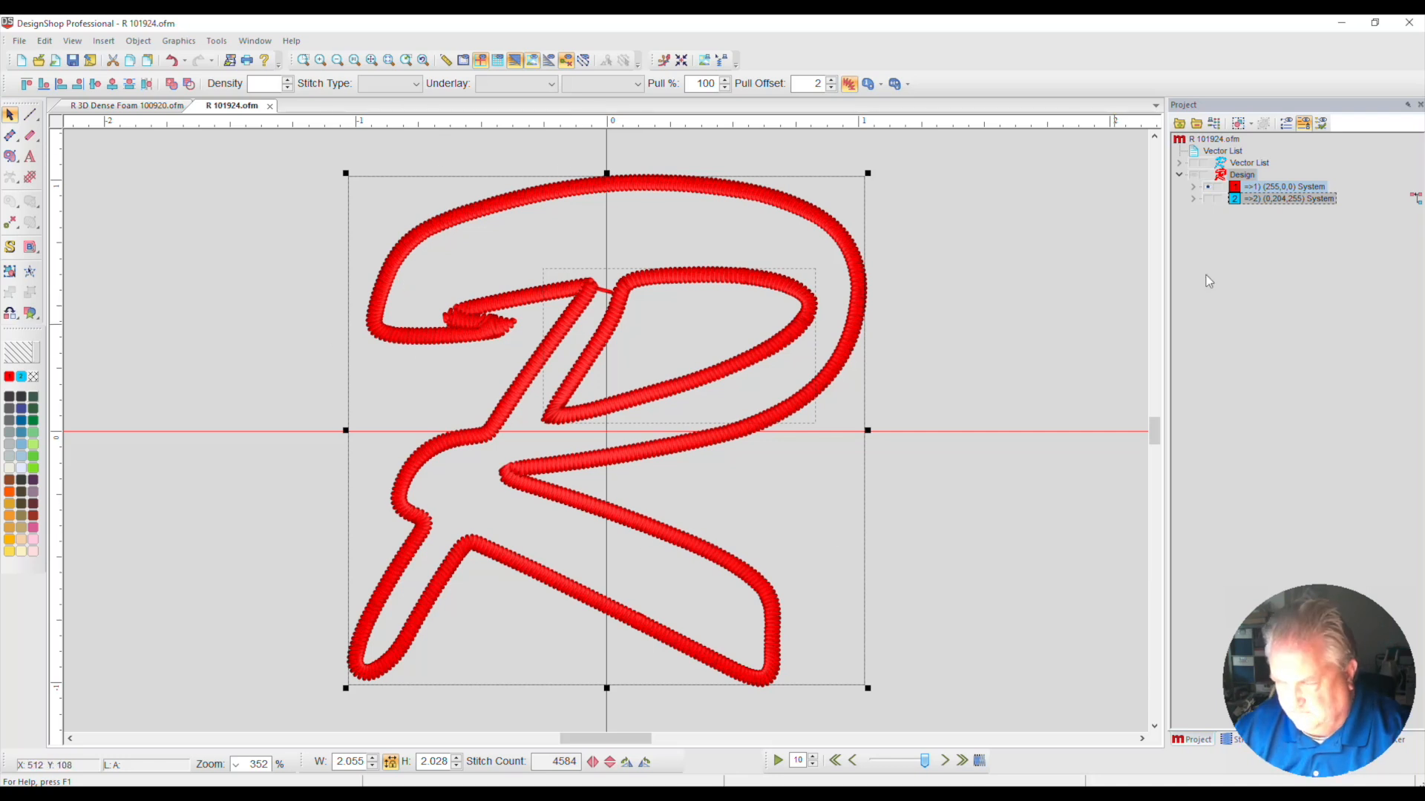
# Examine the outer and inner satin Complex Fill elements of the red border individually
pyautogui.click(1193, 186)
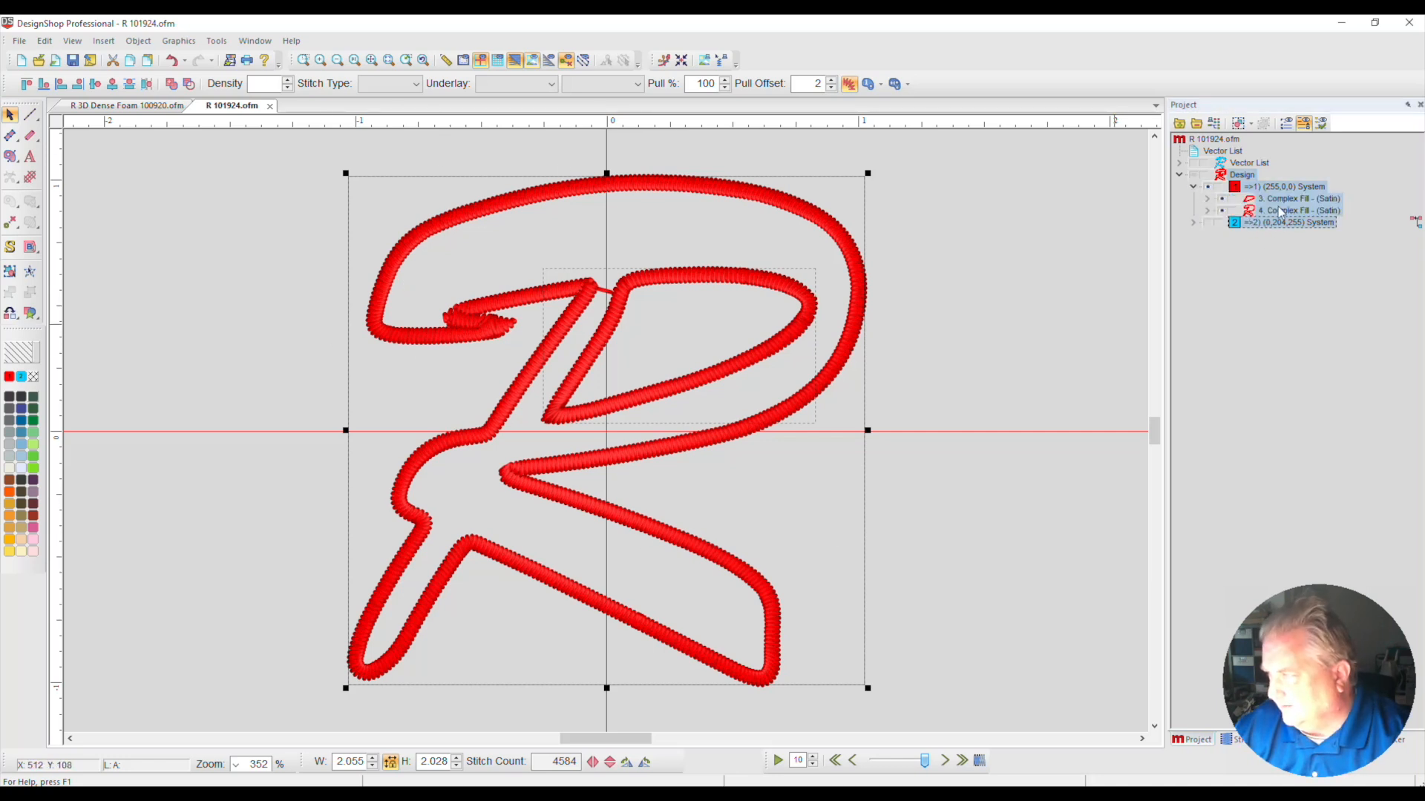
pyautogui.click(1282, 212)
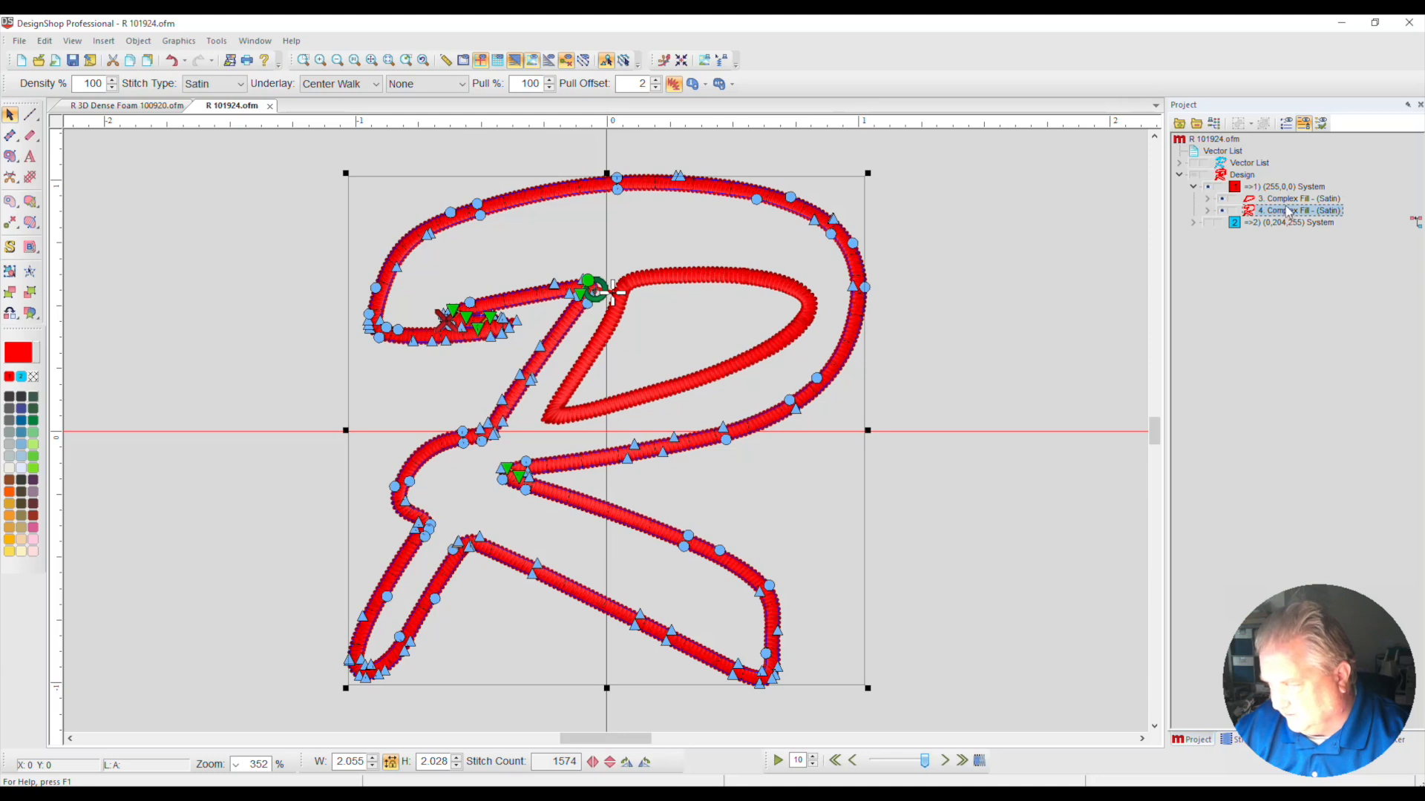
pyautogui.click(1289, 199)
pyautogui.click(774, 339)
pyautogui.click(794, 324)
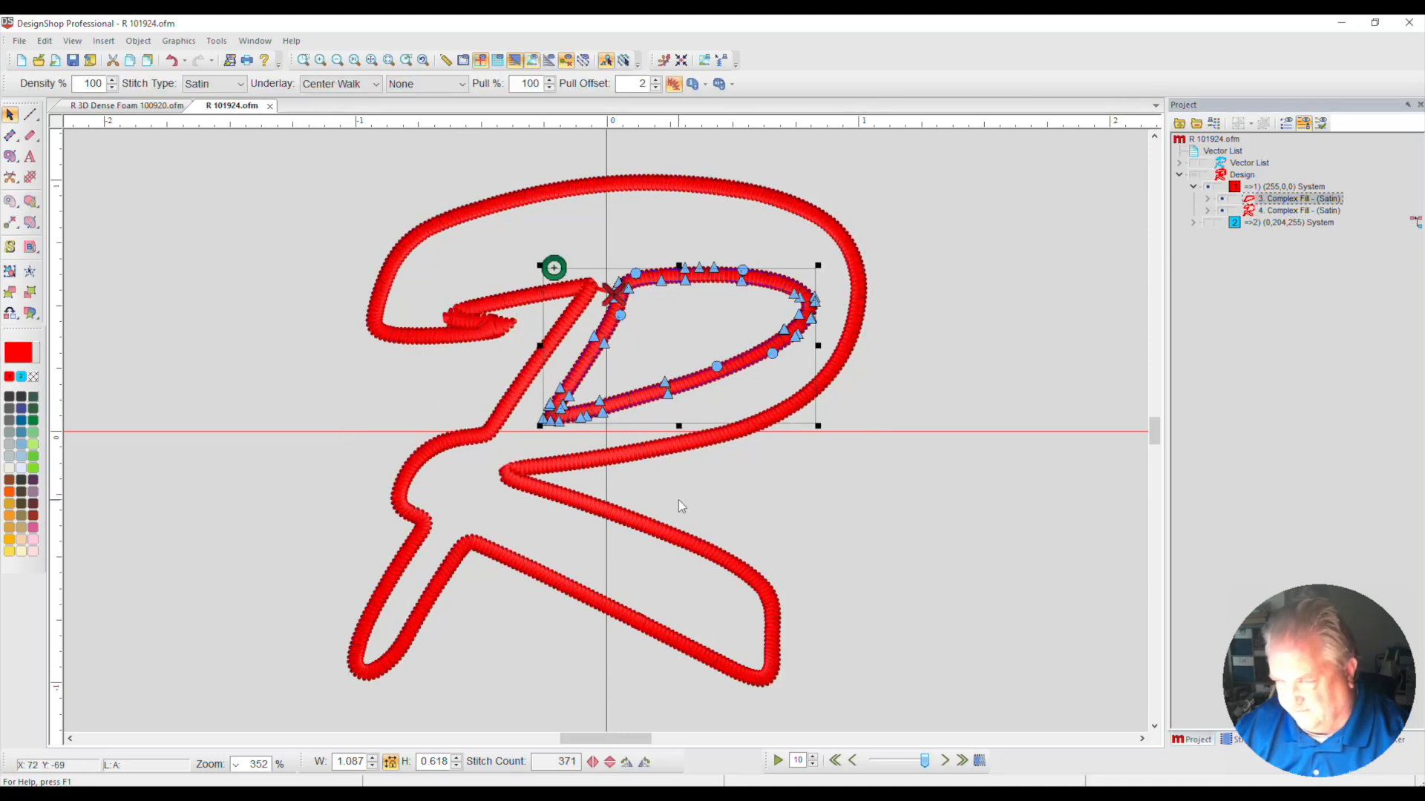
# Open the object properties of both red satin fills and turn off the automatic stitch type
pyautogui.keyDown('shift'); pyautogui.click(1282, 211); pyautogui.keyUp('shift')
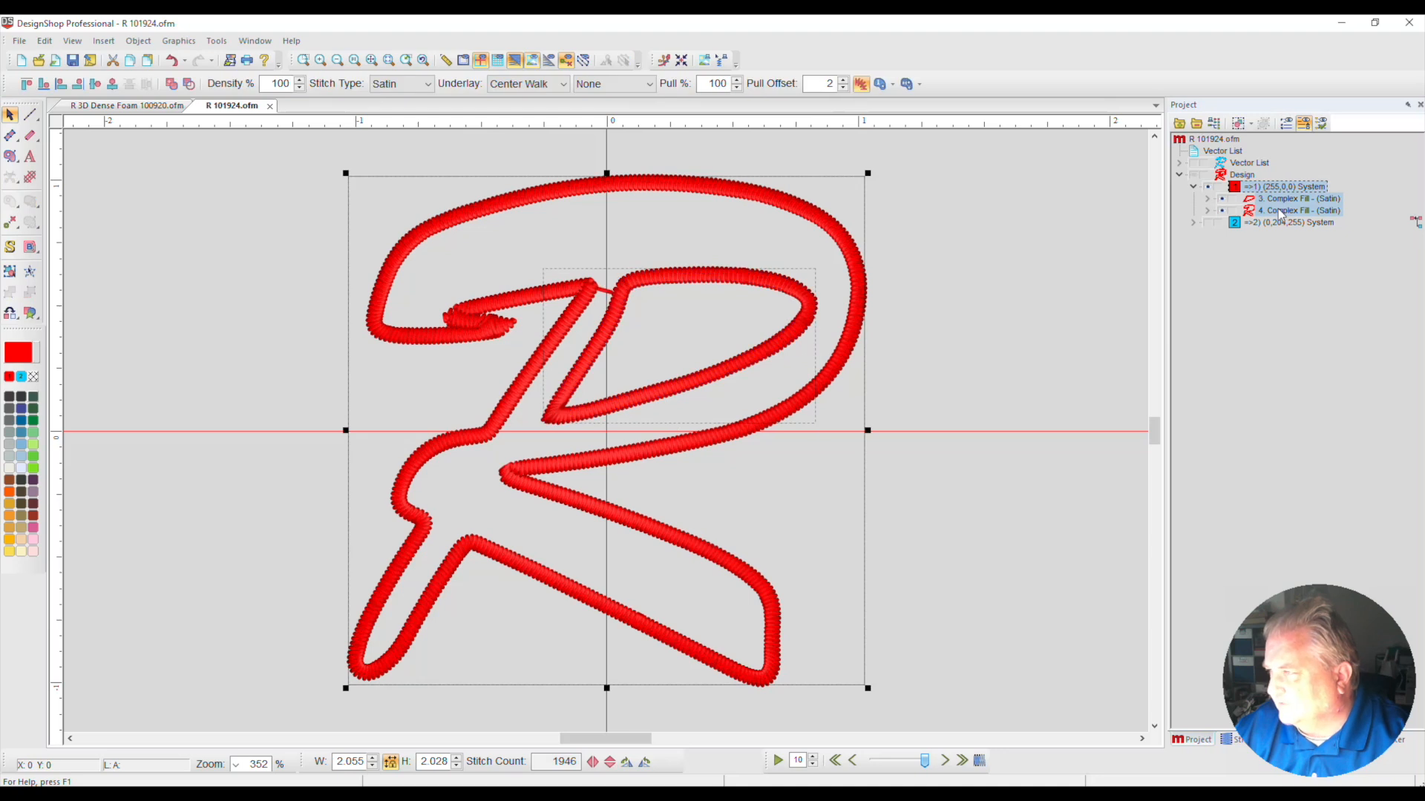
pyautogui.rightClick(1282, 213)
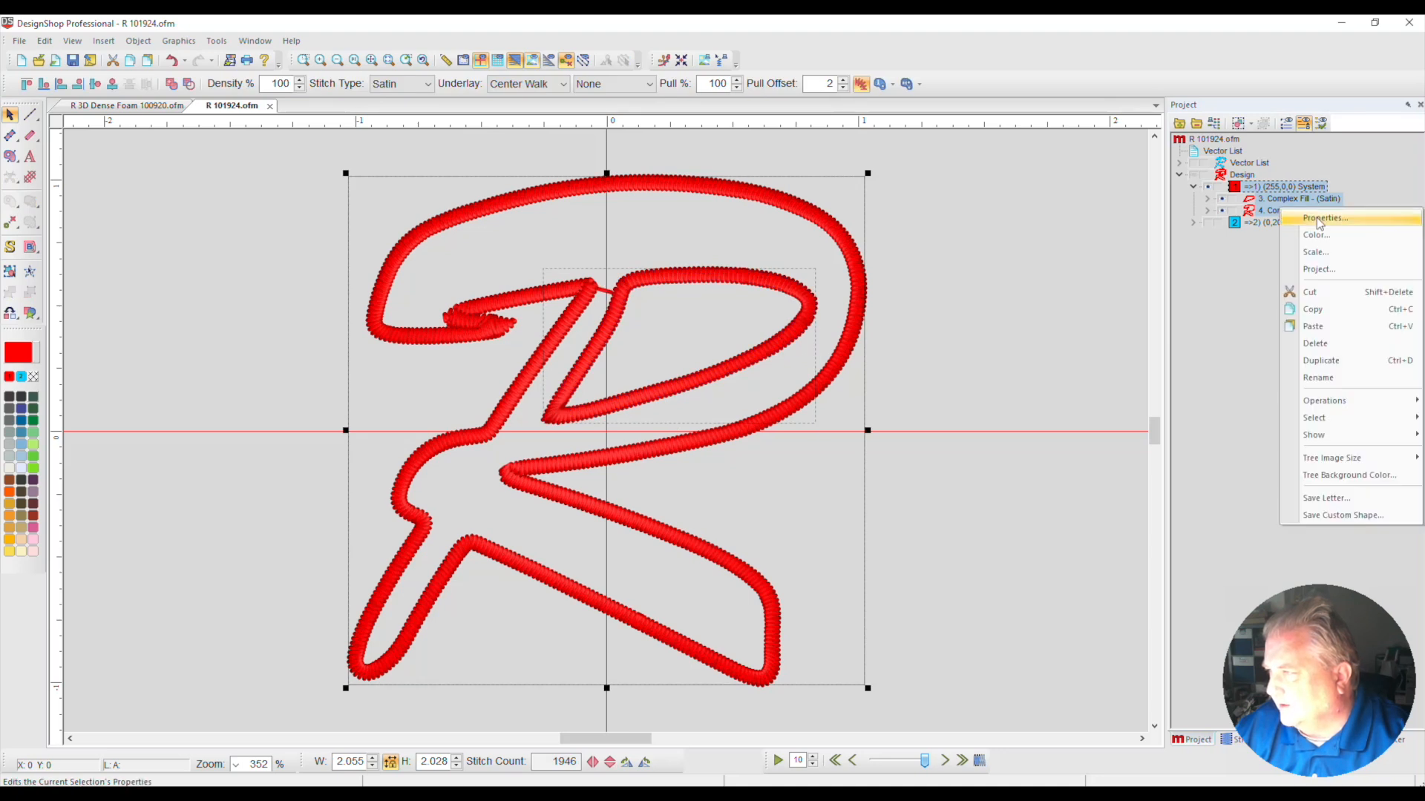
pyautogui.press('Escape')
pyautogui.moveTo(1055, 116); pyautogui.dragTo(923, 38)
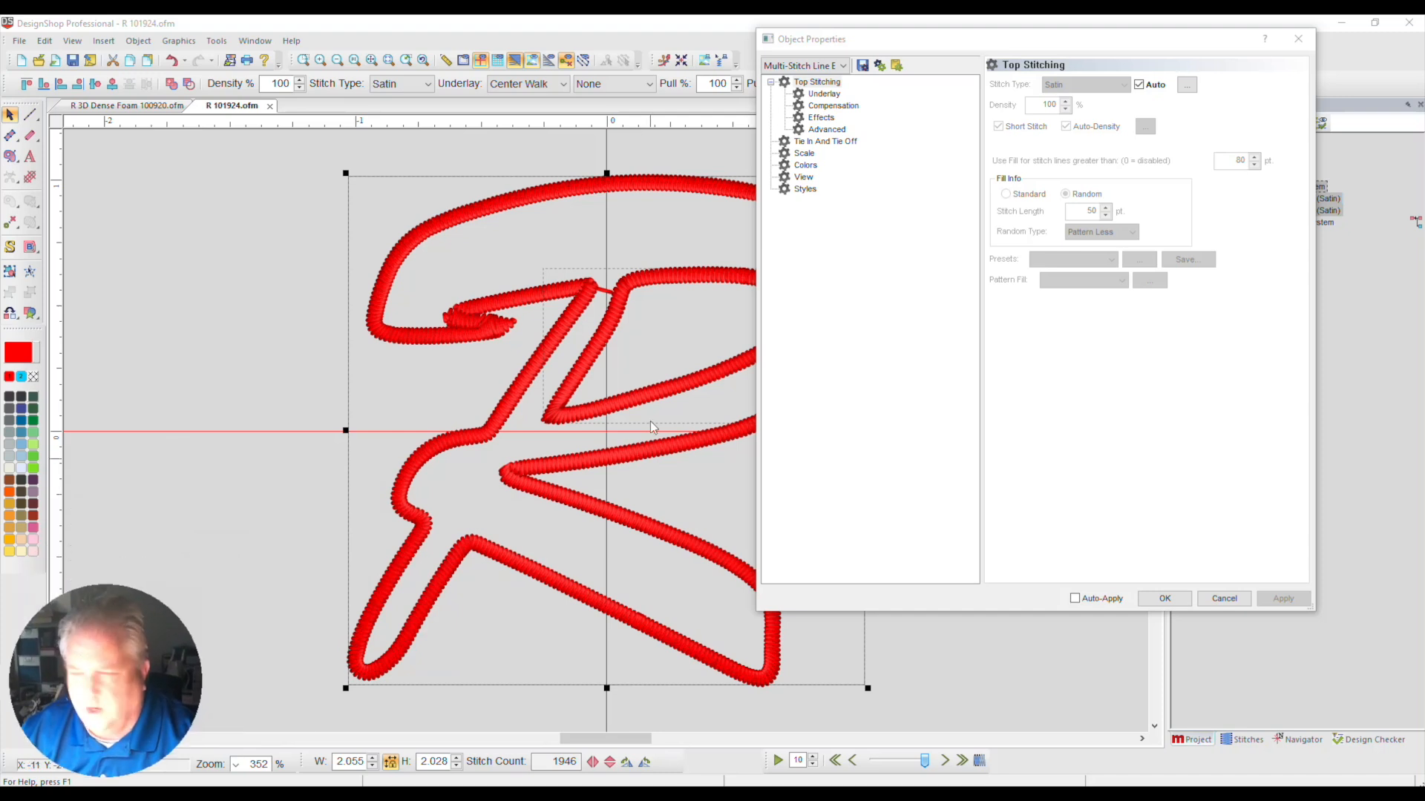
pyautogui.click(1139, 85)
pyautogui.moveTo(1129, 43); pyautogui.dragTo(1200, 84)
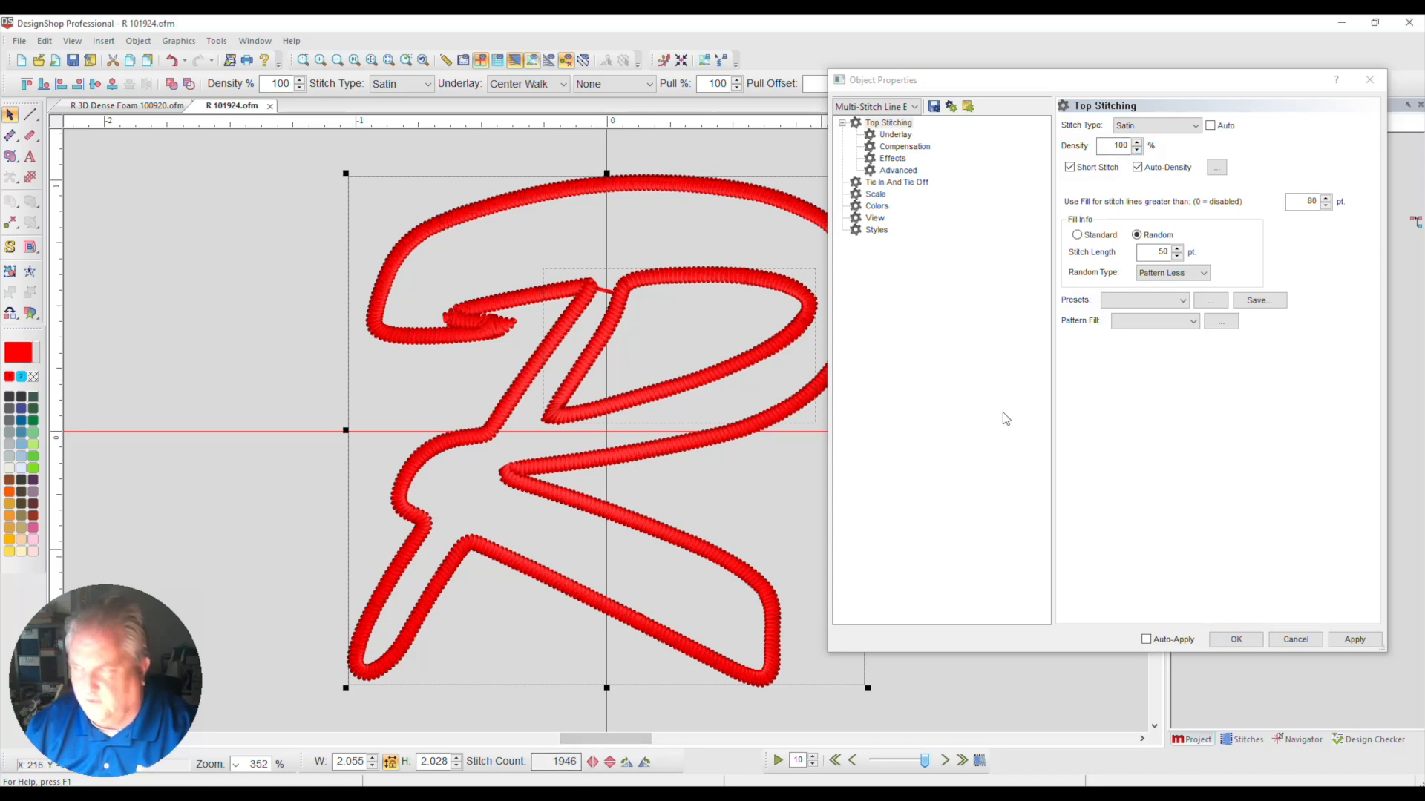
# Set the red satin density to 90% and disable fill for long stitch lines by setting its threshold to 0 pt
pyautogui.doubleClick(1112, 146)
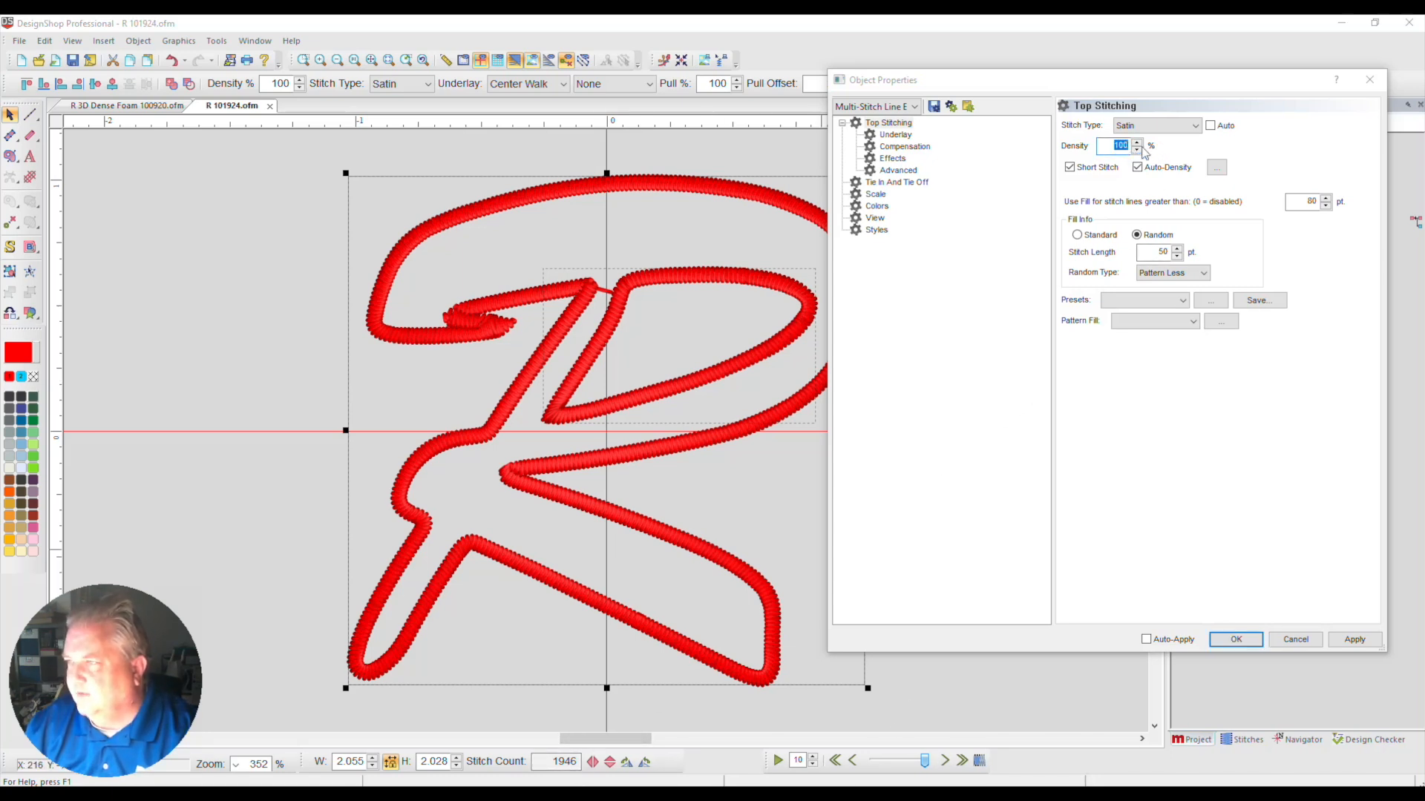
pyautogui.write('90')
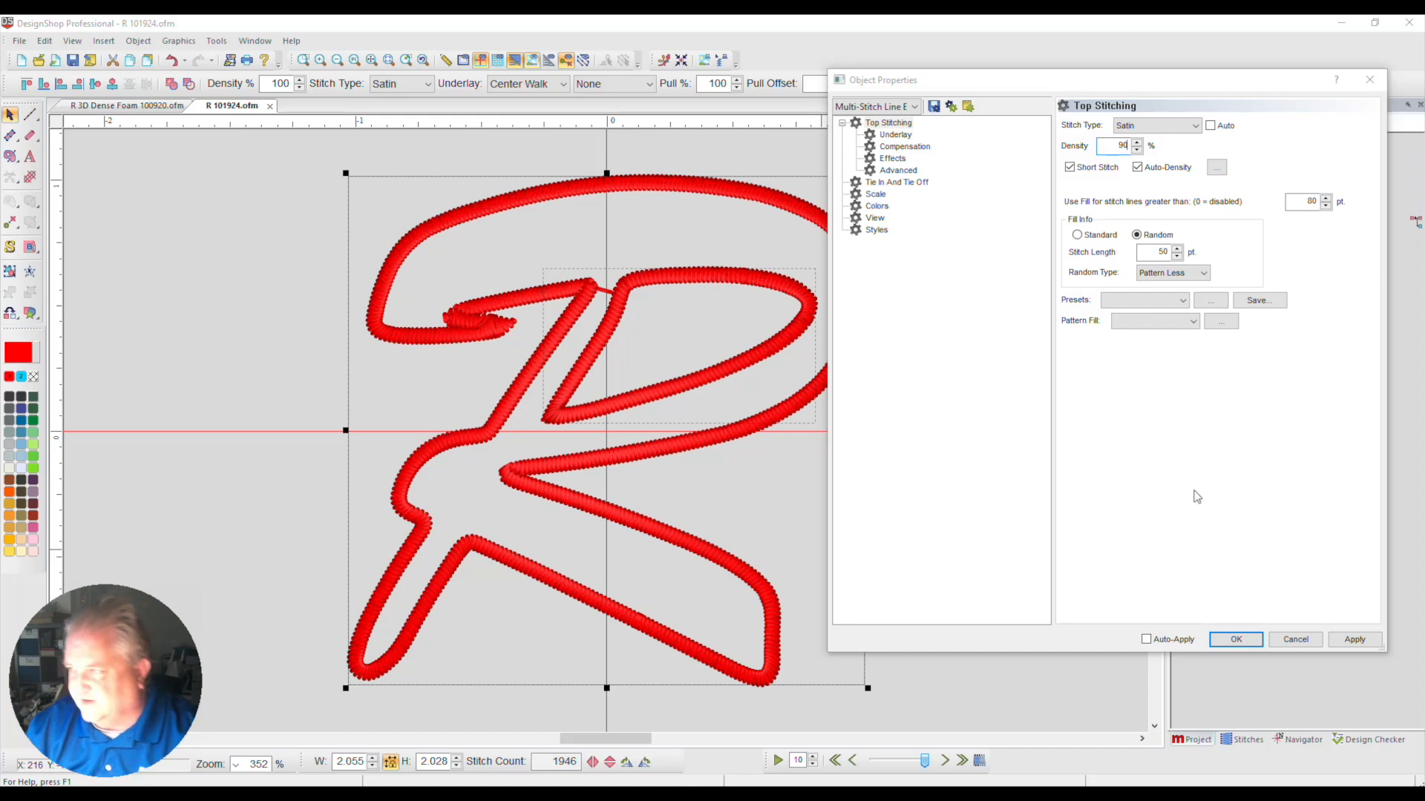
pyautogui.click(1354, 640)
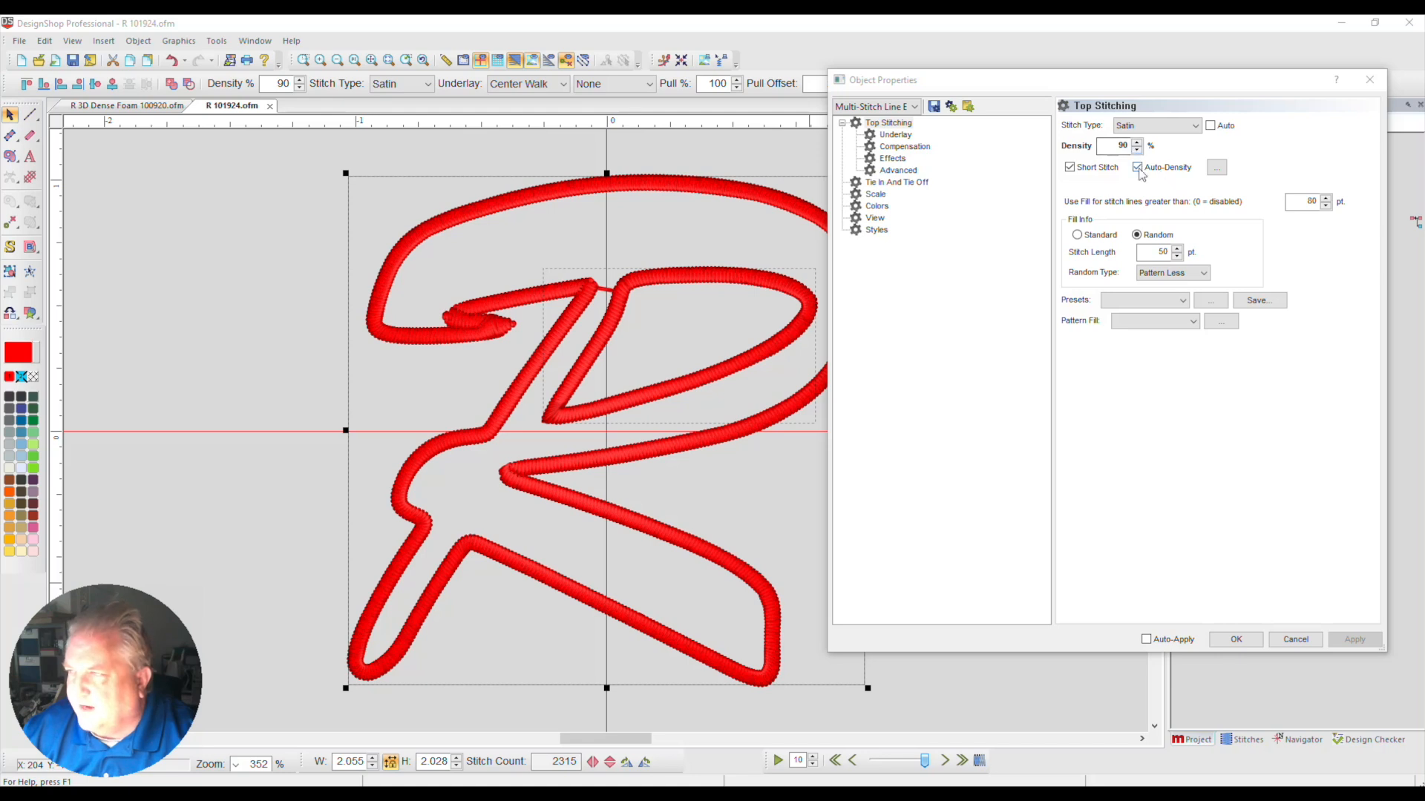
pyautogui.doubleClick(1312, 202)
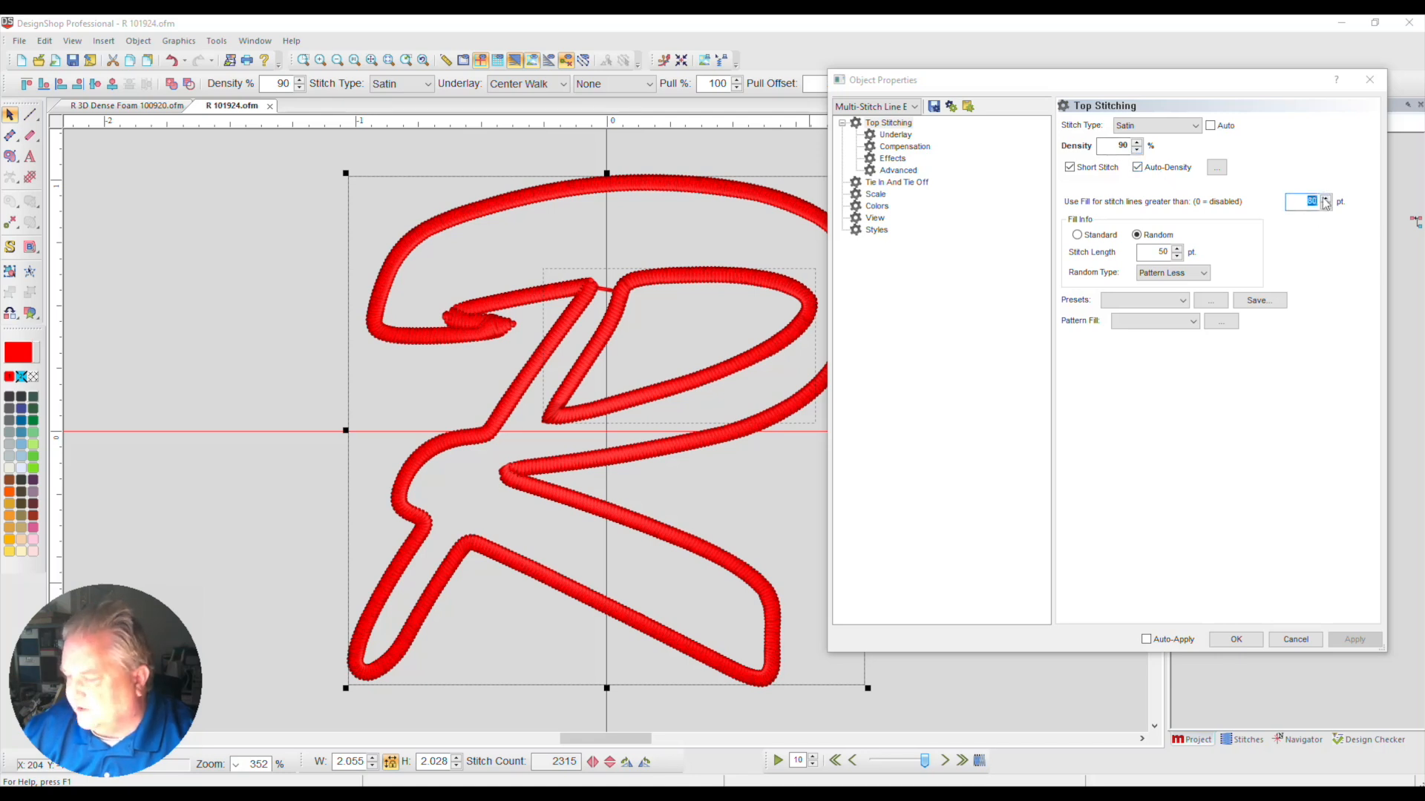
pyautogui.write('0')
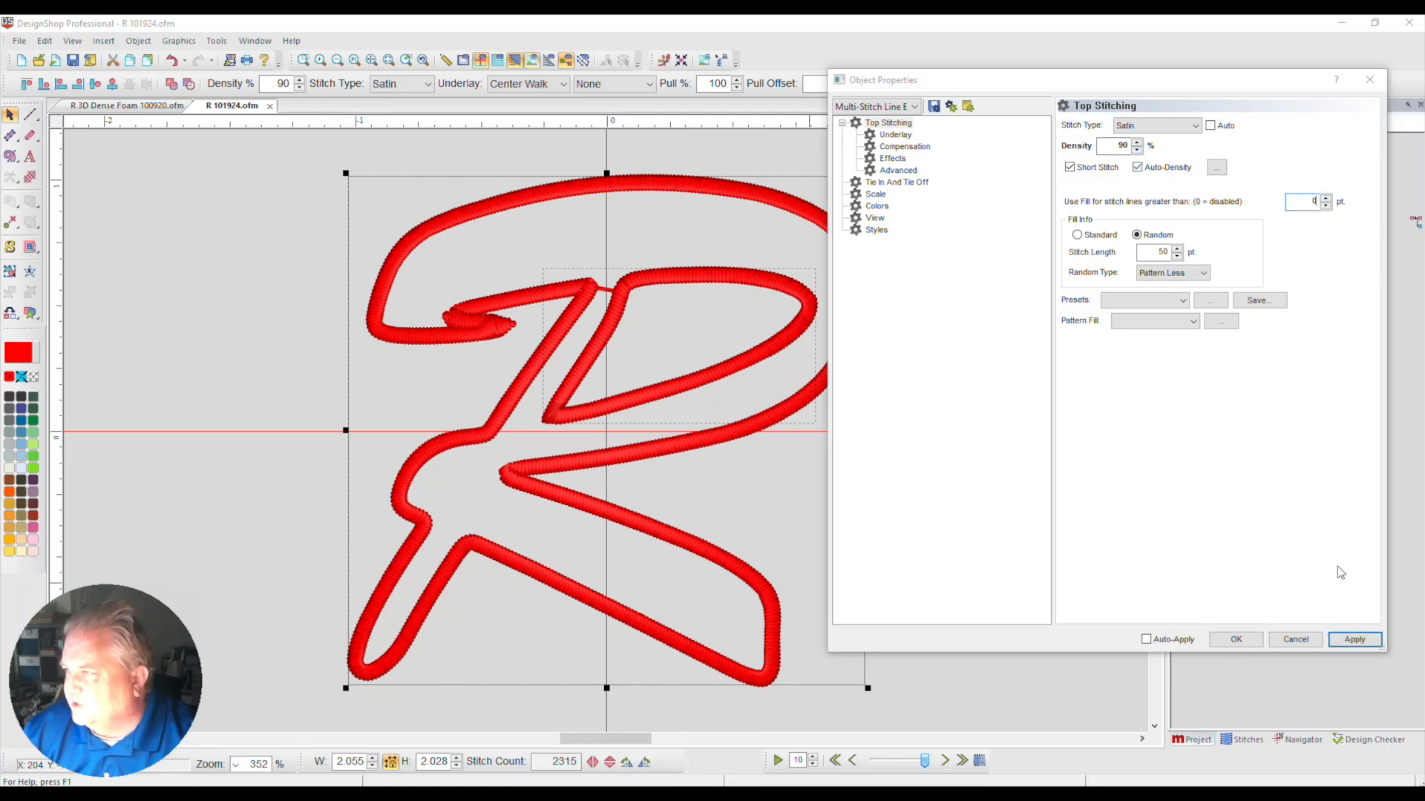
pyautogui.click(1364, 641)
# Disable auto-underlay for the red border and set the Center Walk primary underlay's stitch length to 22 pt
pyautogui.click(895, 135)
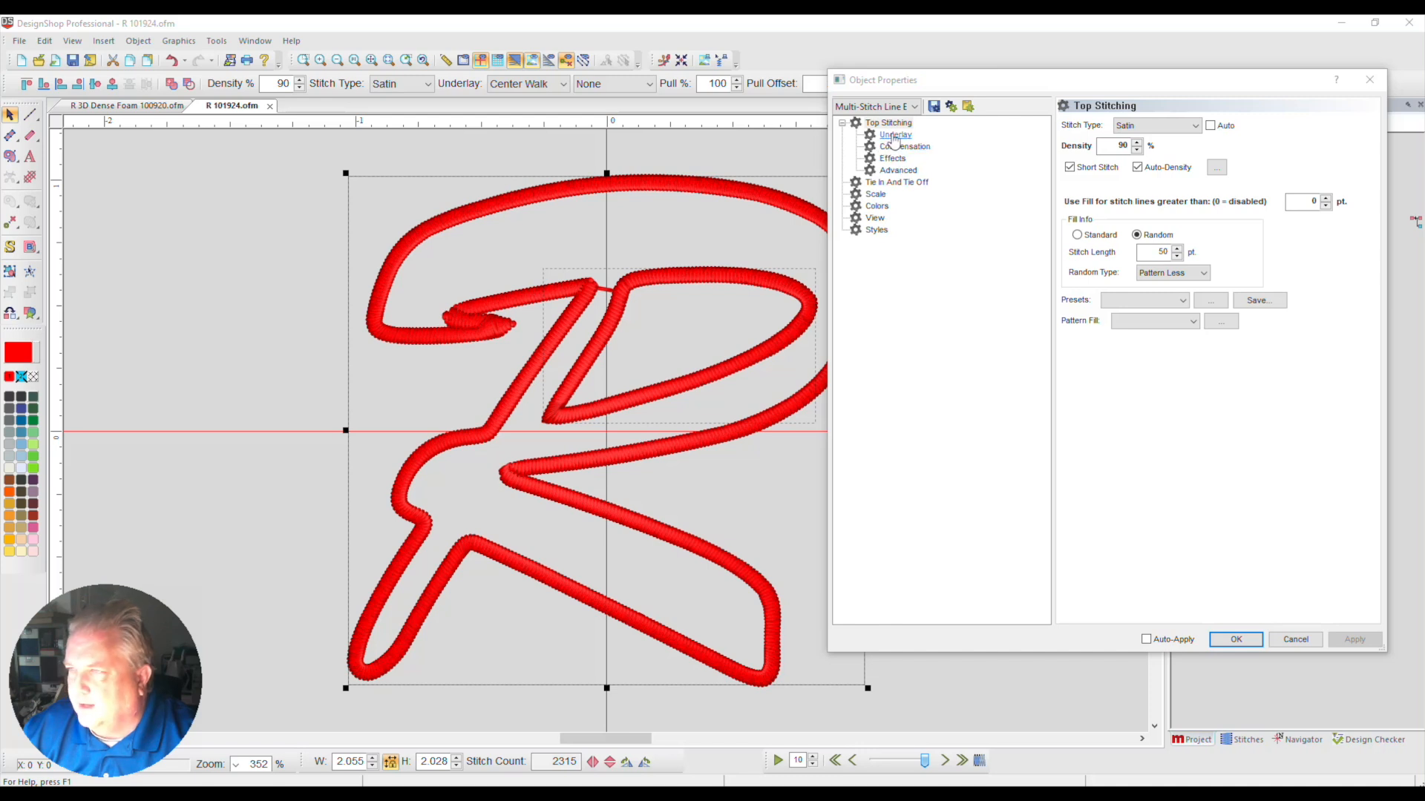
pyautogui.click(1119, 128)
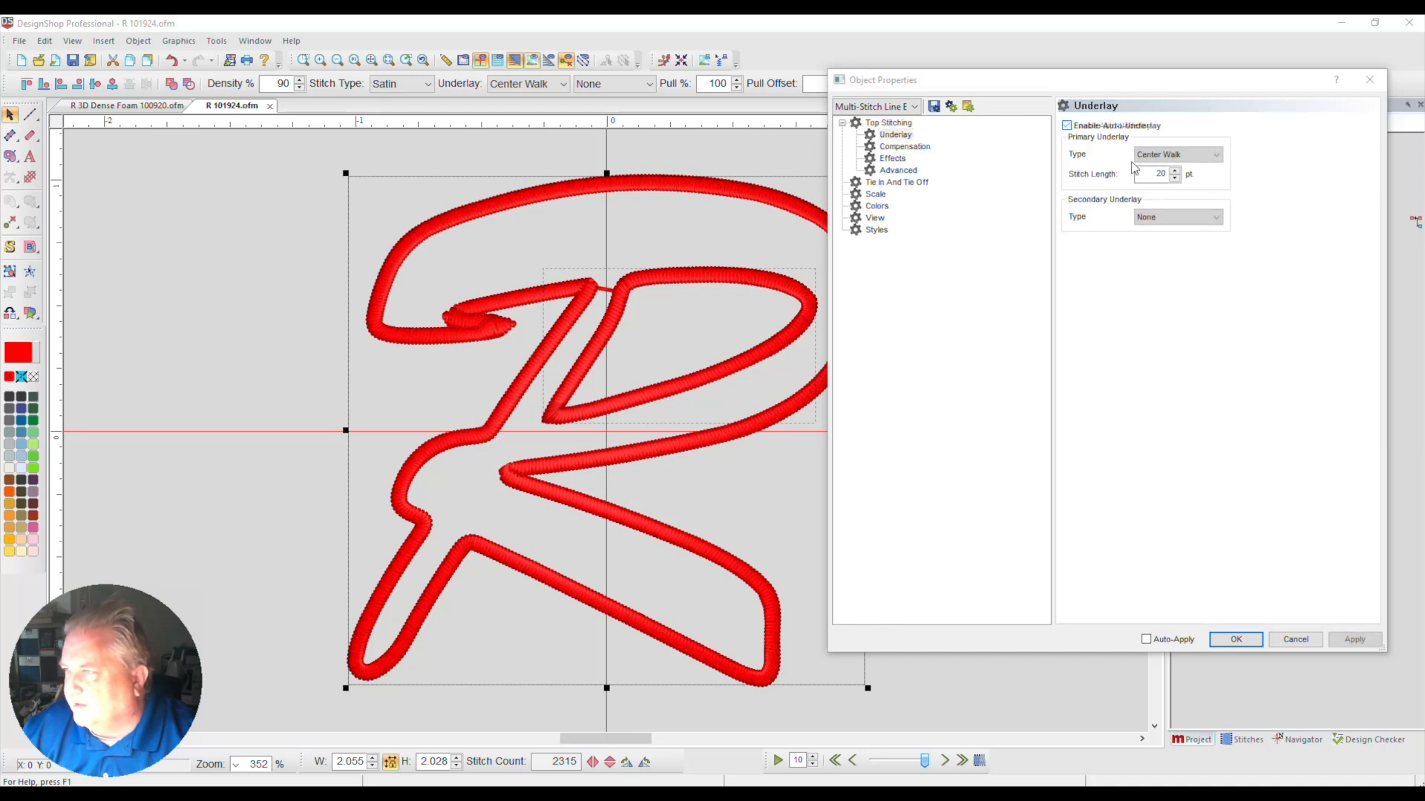
pyautogui.click(1174, 170)
pyautogui.click(1175, 170)
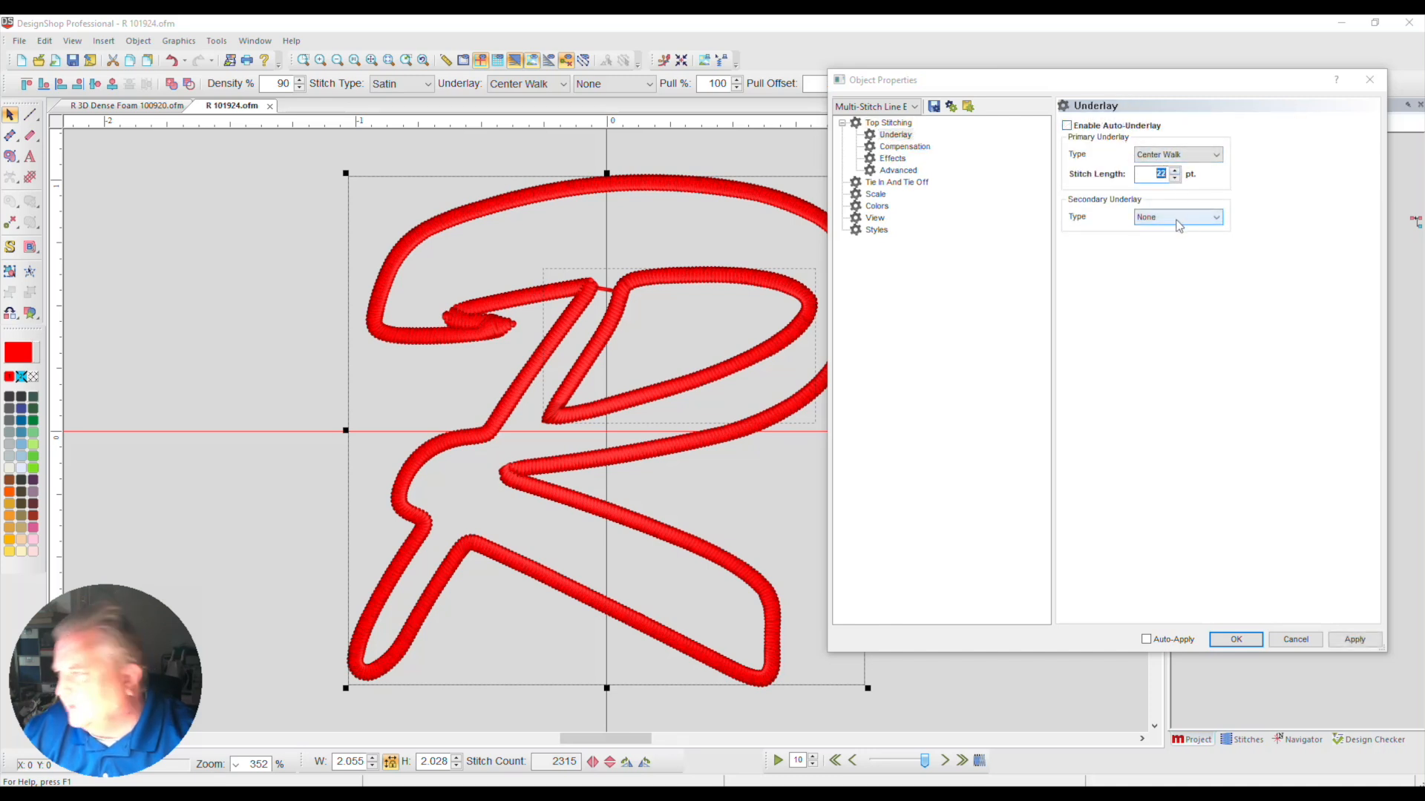
# Apply a Zig Zag secondary underlay with 70% width and 12 pt density to the red border
pyautogui.click(1177, 217)
pyautogui.click(1179, 242)
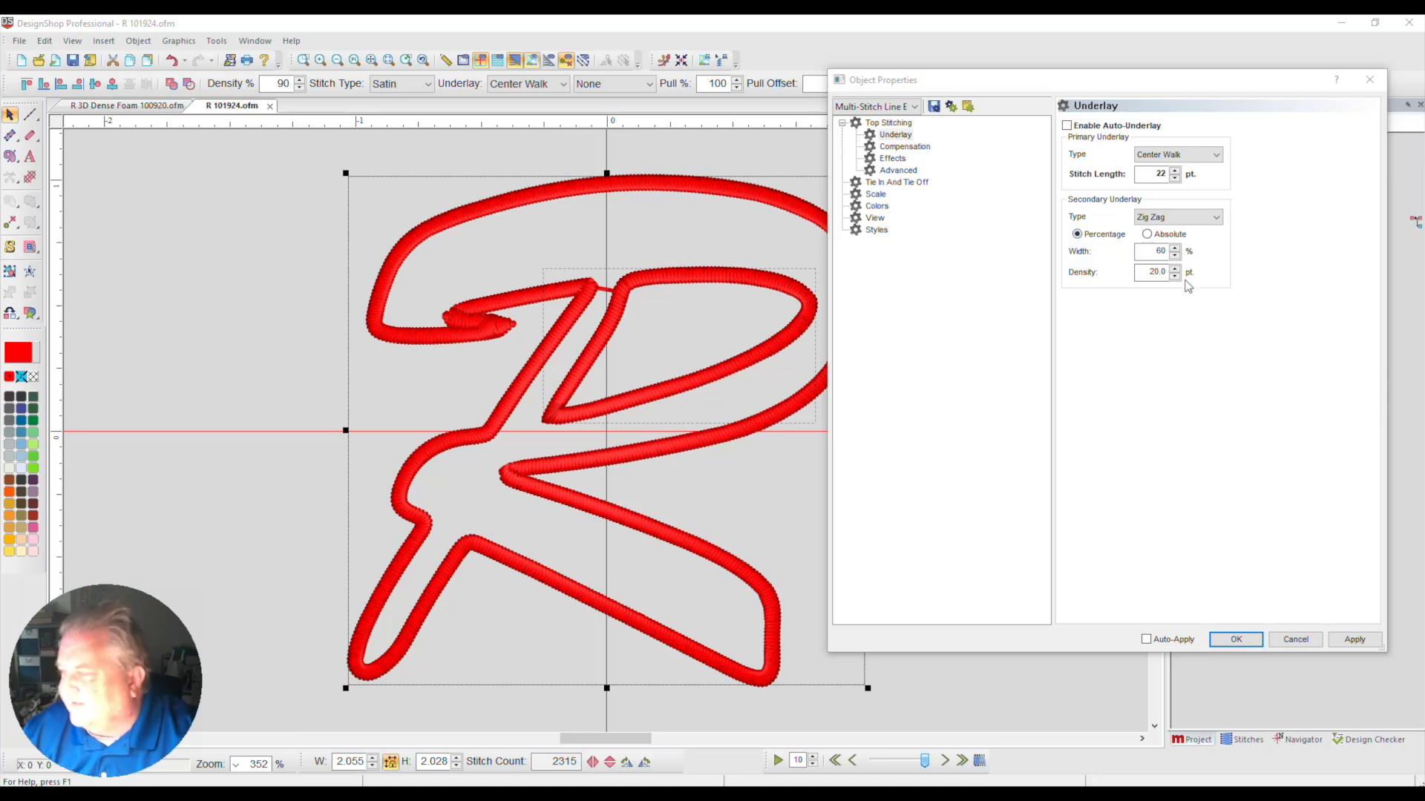
pyautogui.doubleClick(1158, 253)
pyautogui.write('70')
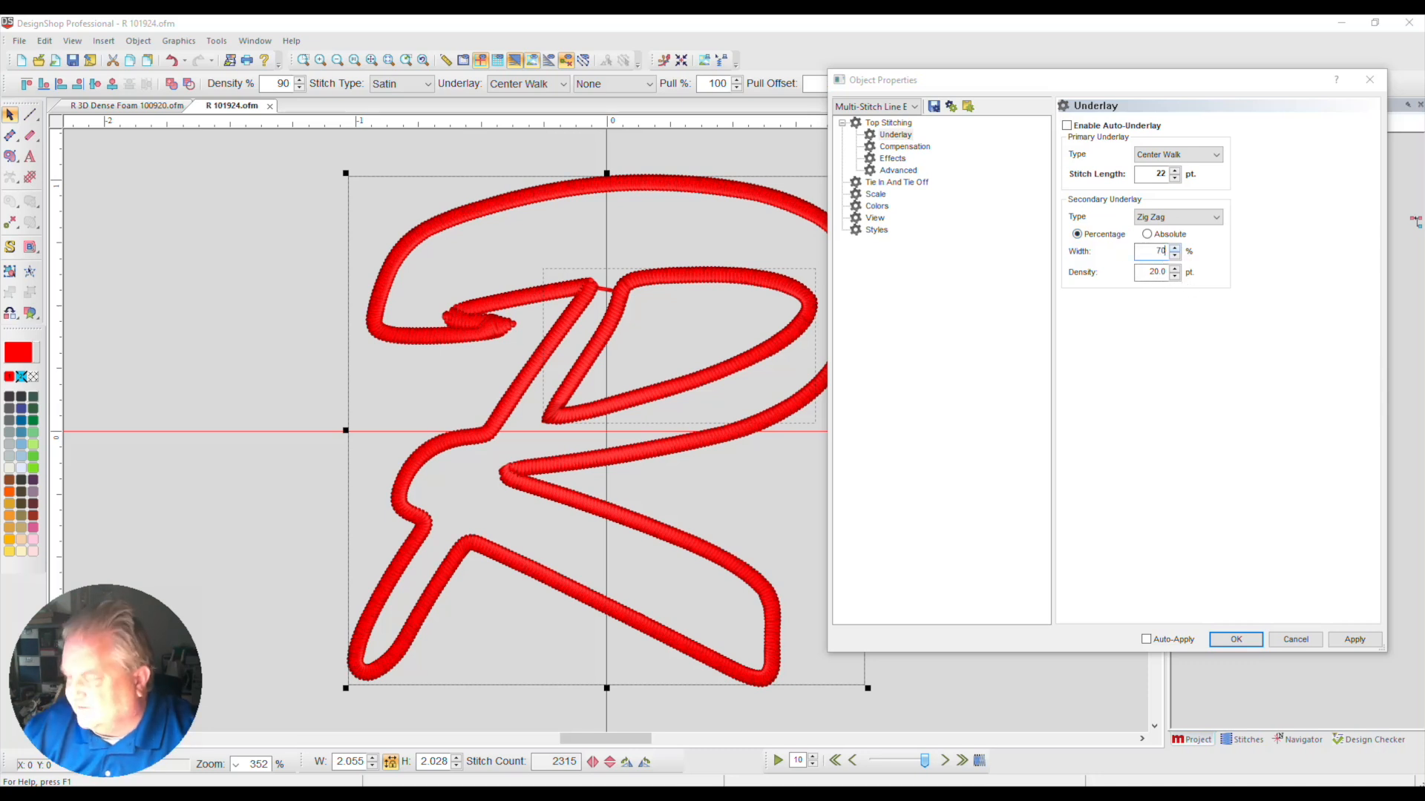
pyautogui.doubleClick(1153, 272)
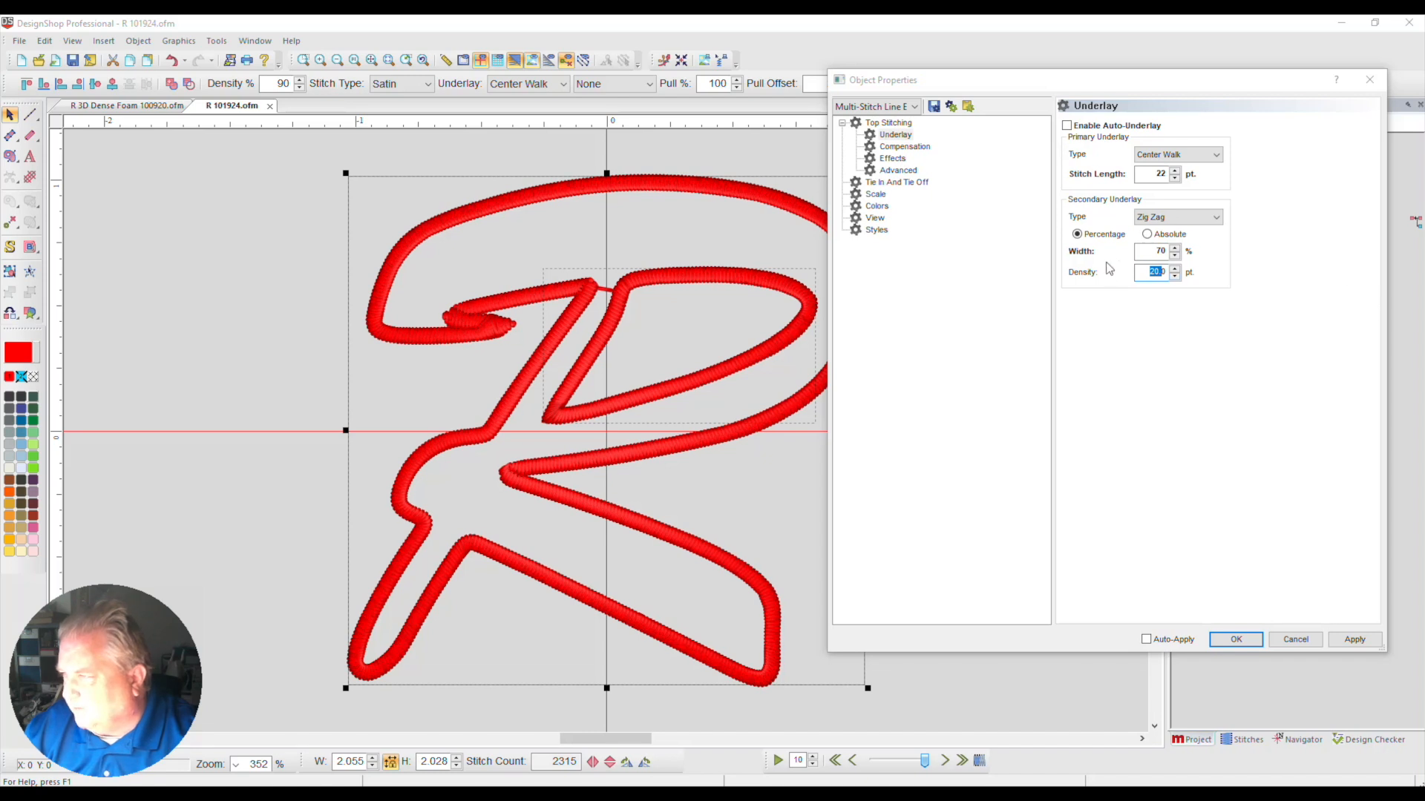
pyautogui.write('12')
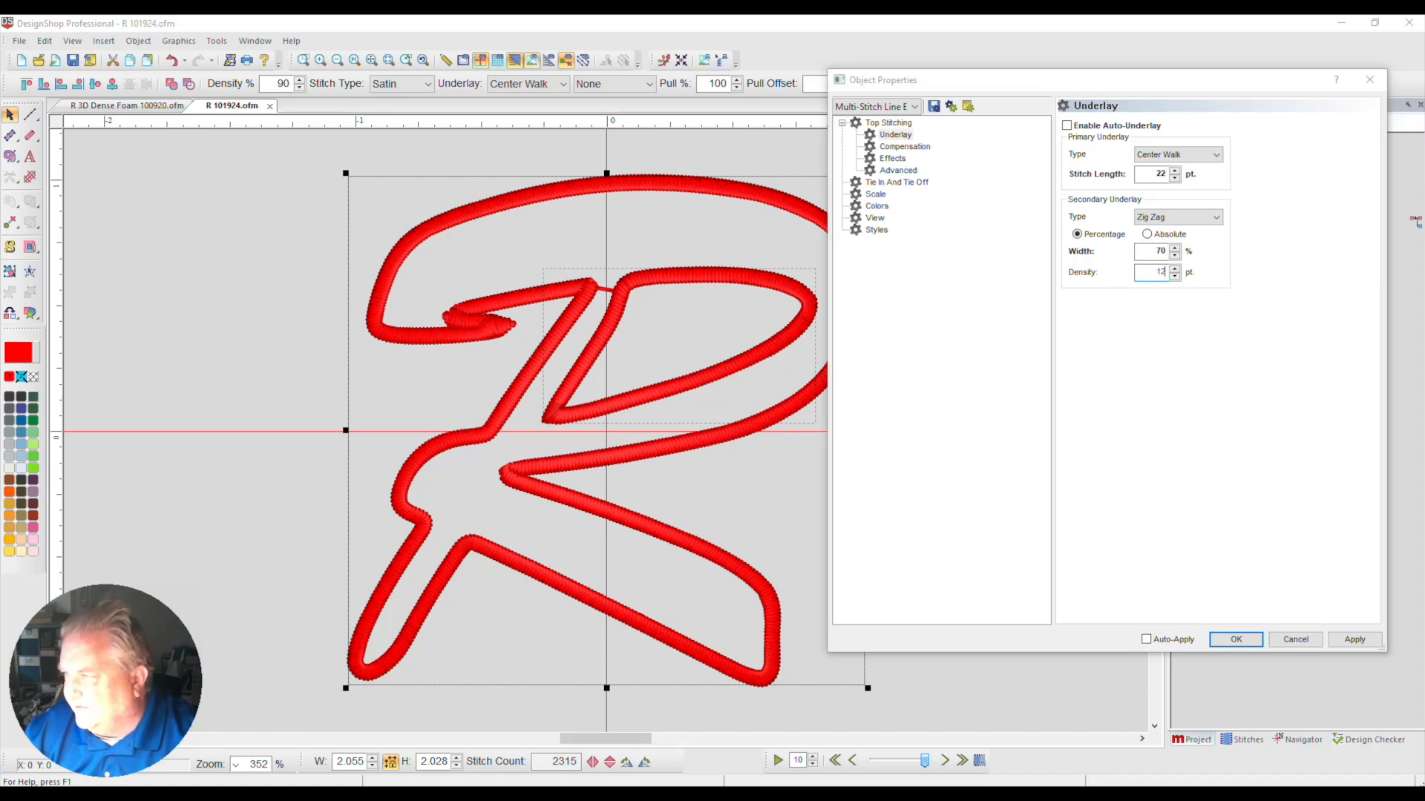
pyautogui.click(1355, 639)
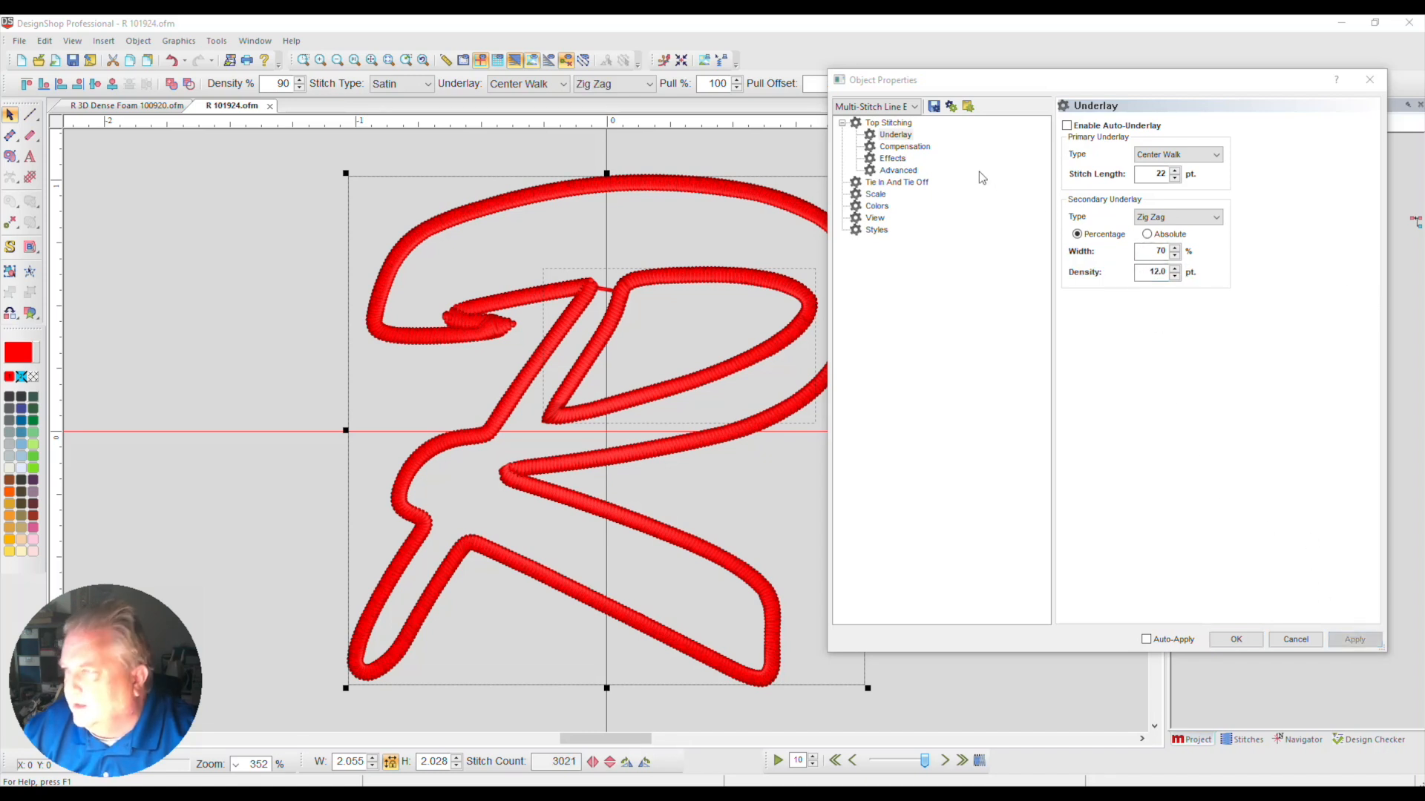
# Set the red border's minimum column width to 8 pt in the compensation settings
pyautogui.click(903, 147)
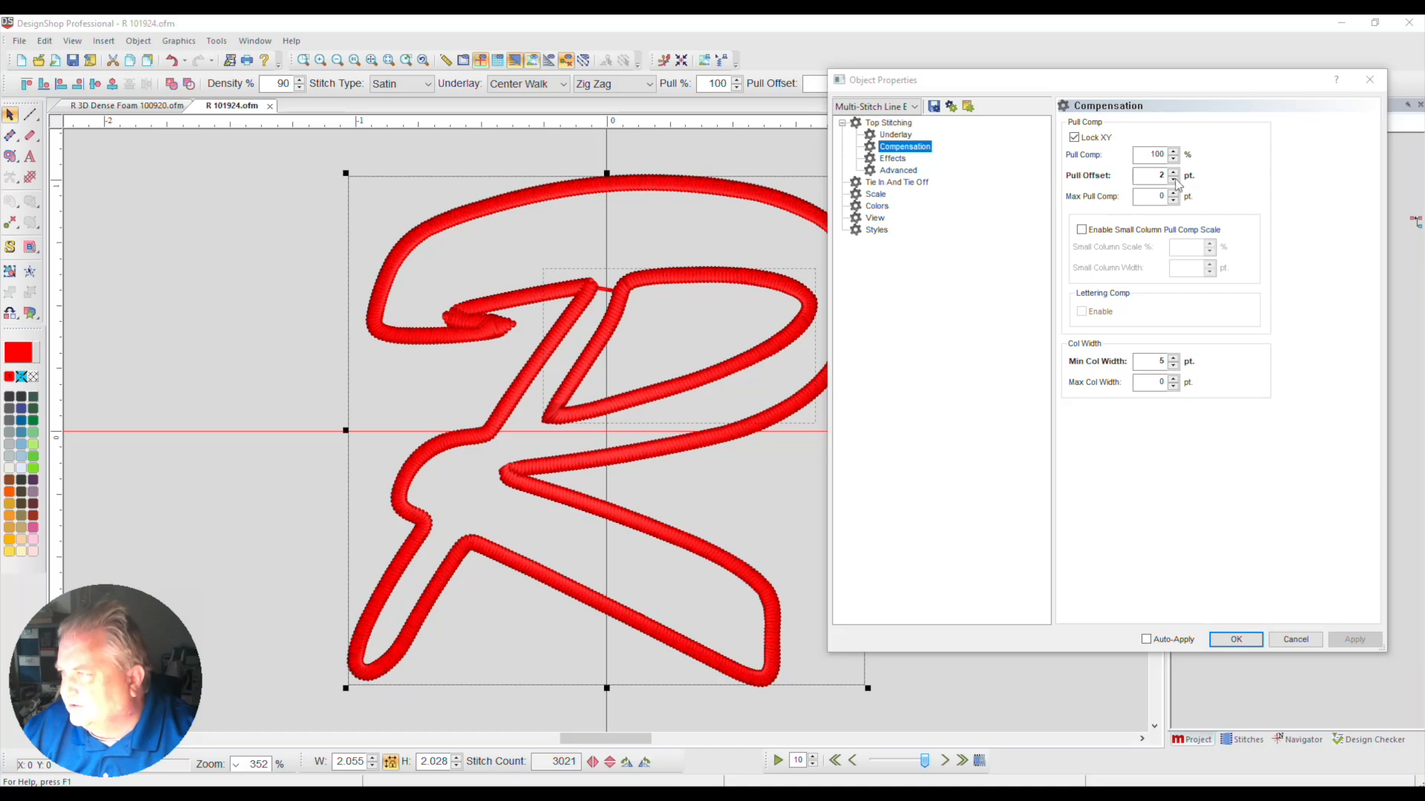
pyautogui.click(1173, 358)
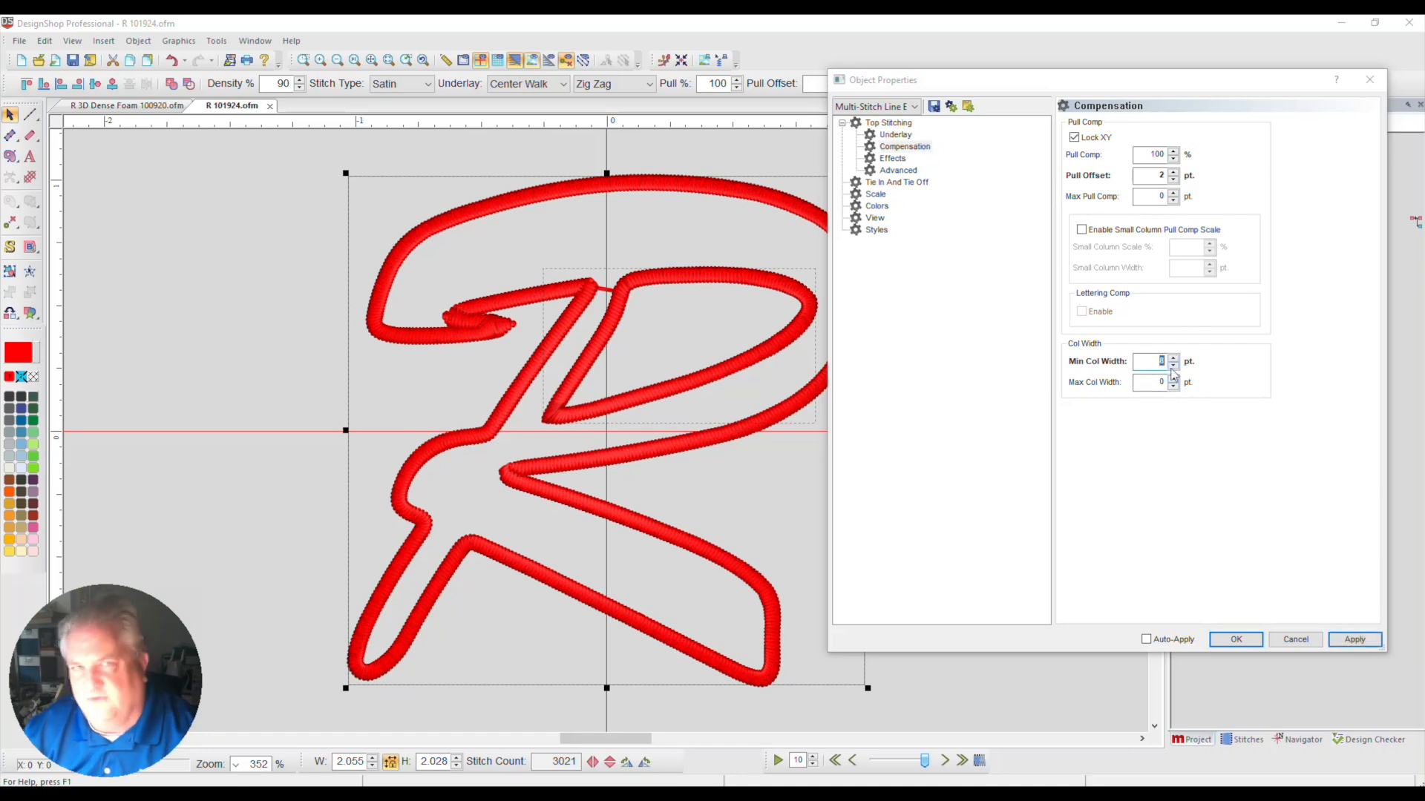
pyautogui.click(1354, 640)
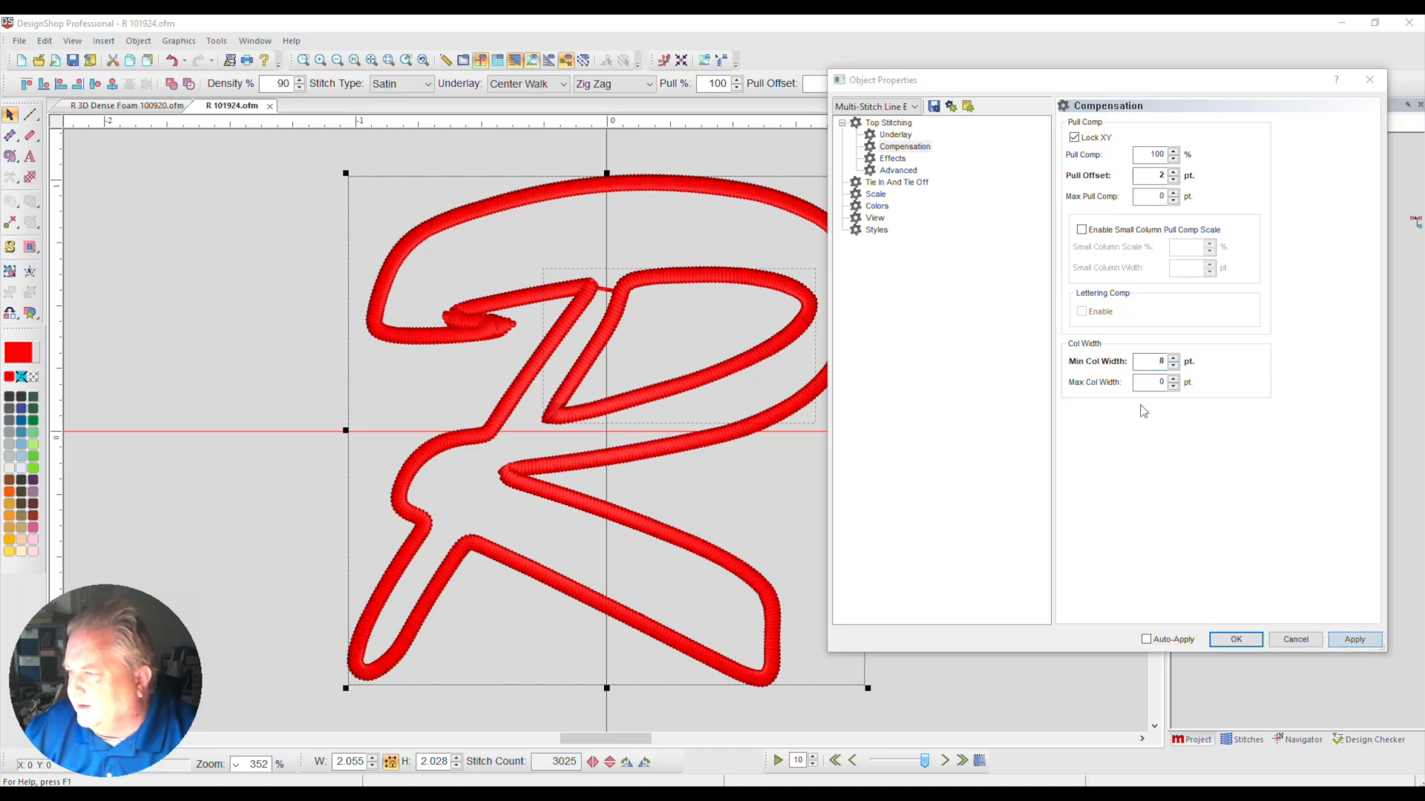
# Set the red border's tie-off to 3 stitches and apply it
pyautogui.click(913, 183)
pyautogui.click(1154, 313)
pyautogui.click(1150, 354)
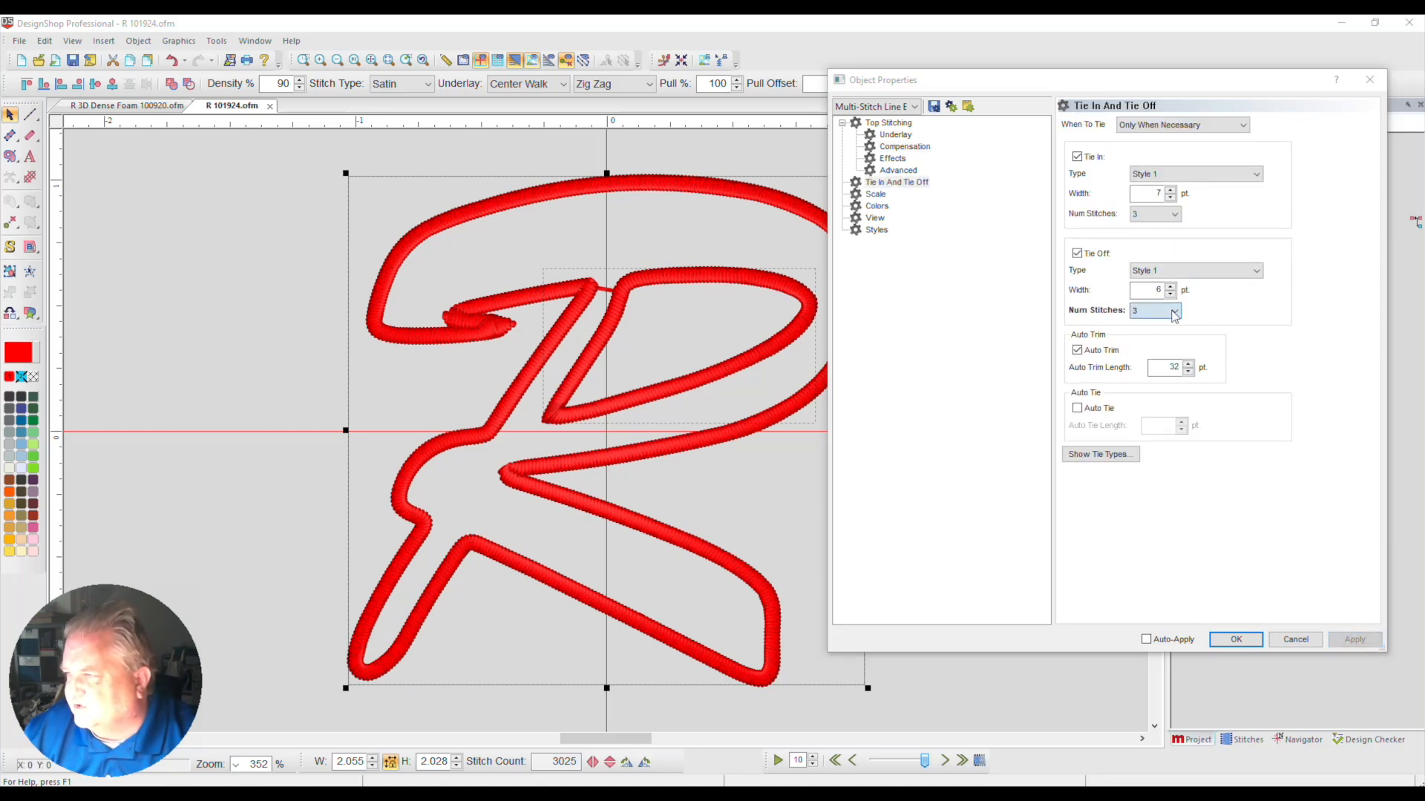
pyautogui.click(1355, 639)
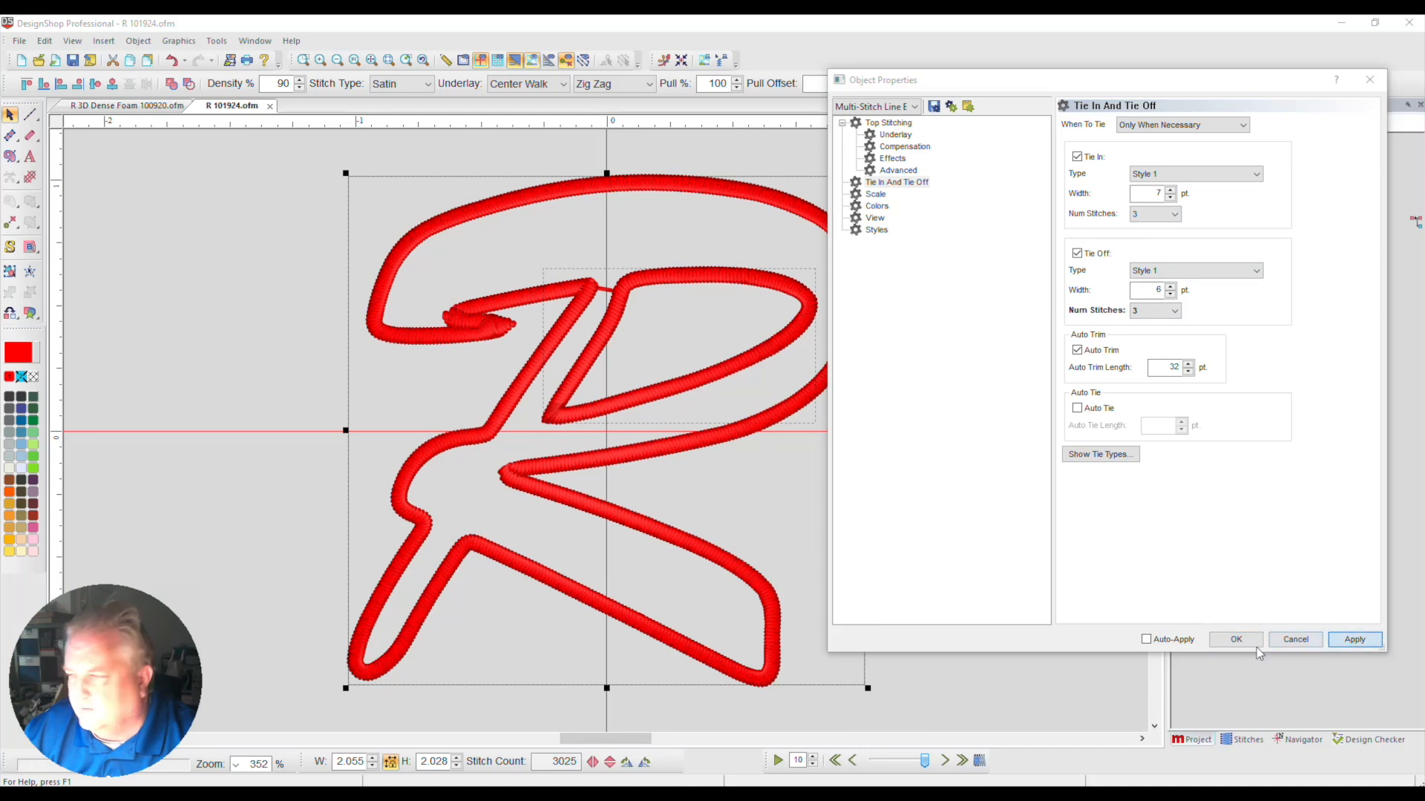
# Set the red border's pull offset to 12 pt in the compensation settings and accept the object properties
pyautogui.doubleClick(1160, 175)
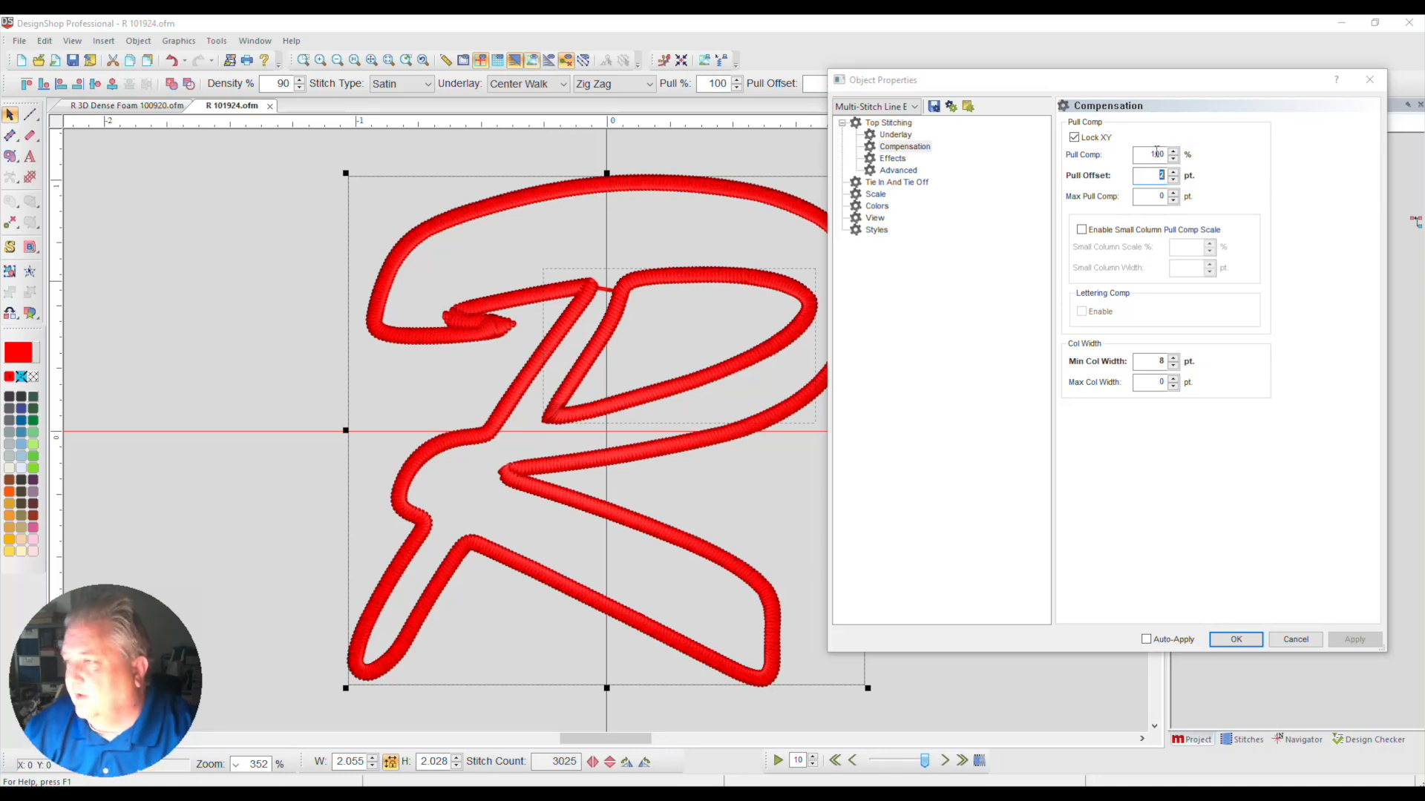
pyautogui.write('12')
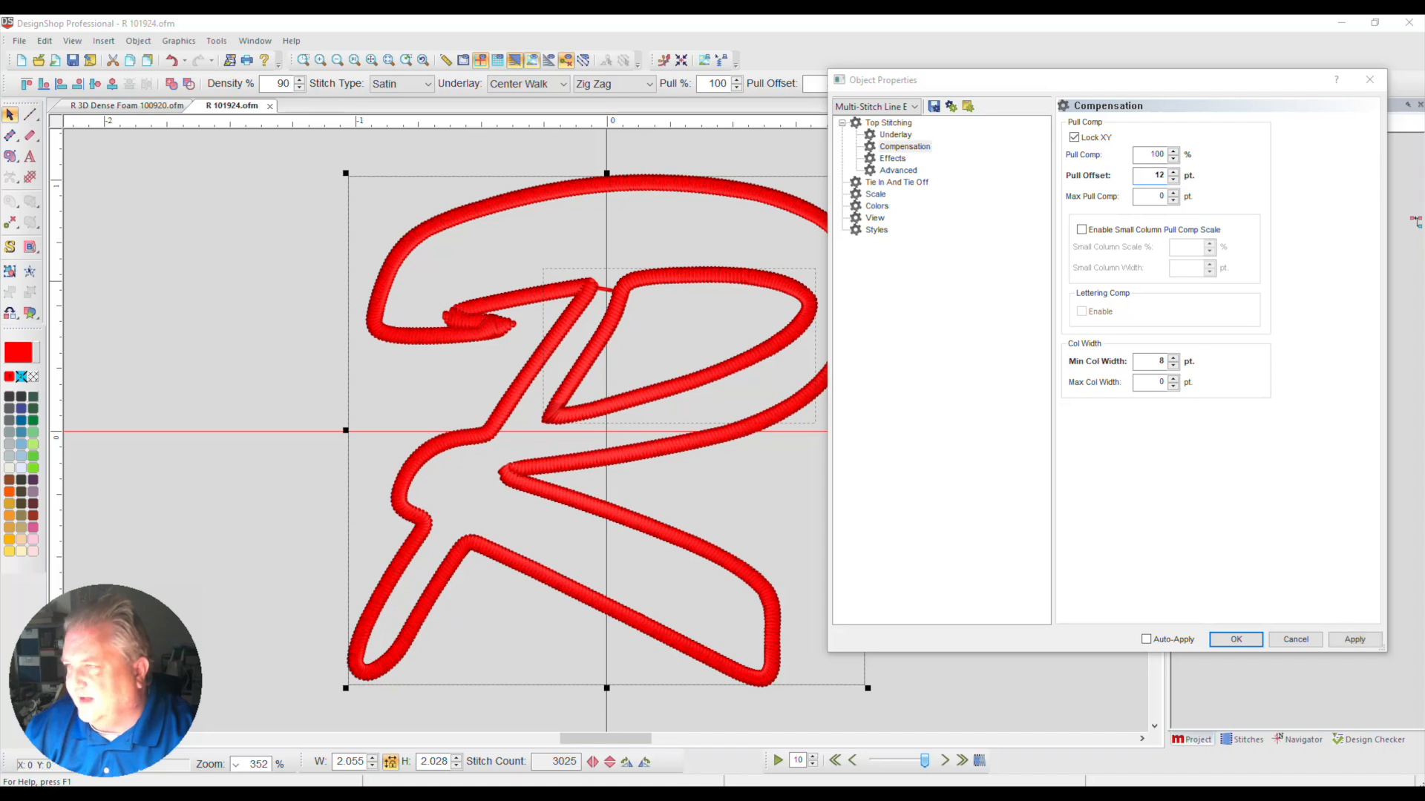
pyautogui.click(1355, 640)
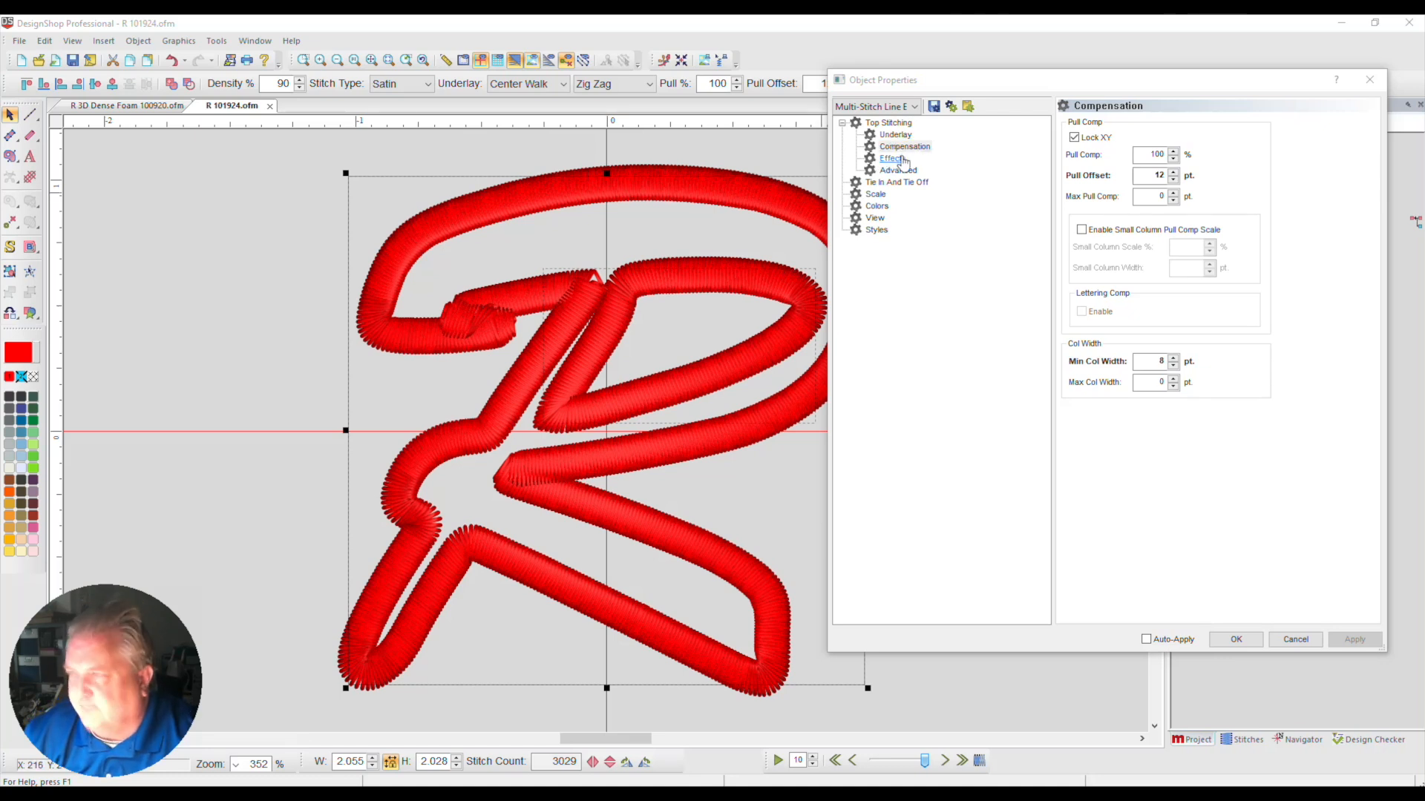
pyautogui.click(1221, 641)
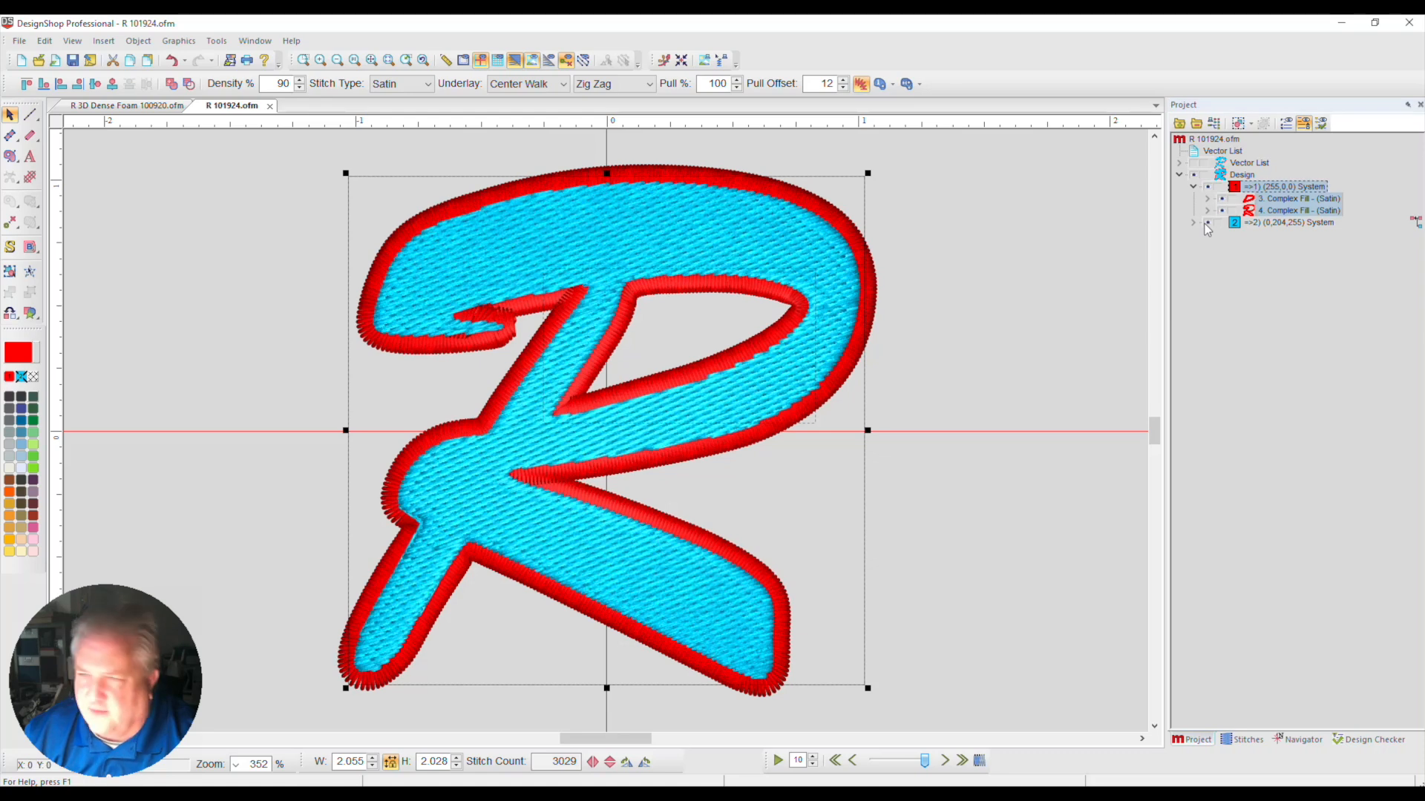
# Inspect the red border's underlay and stitch lines along the upper curve without the 3D rendering, then restore the 3D full-design view
pyautogui.click(514, 60)
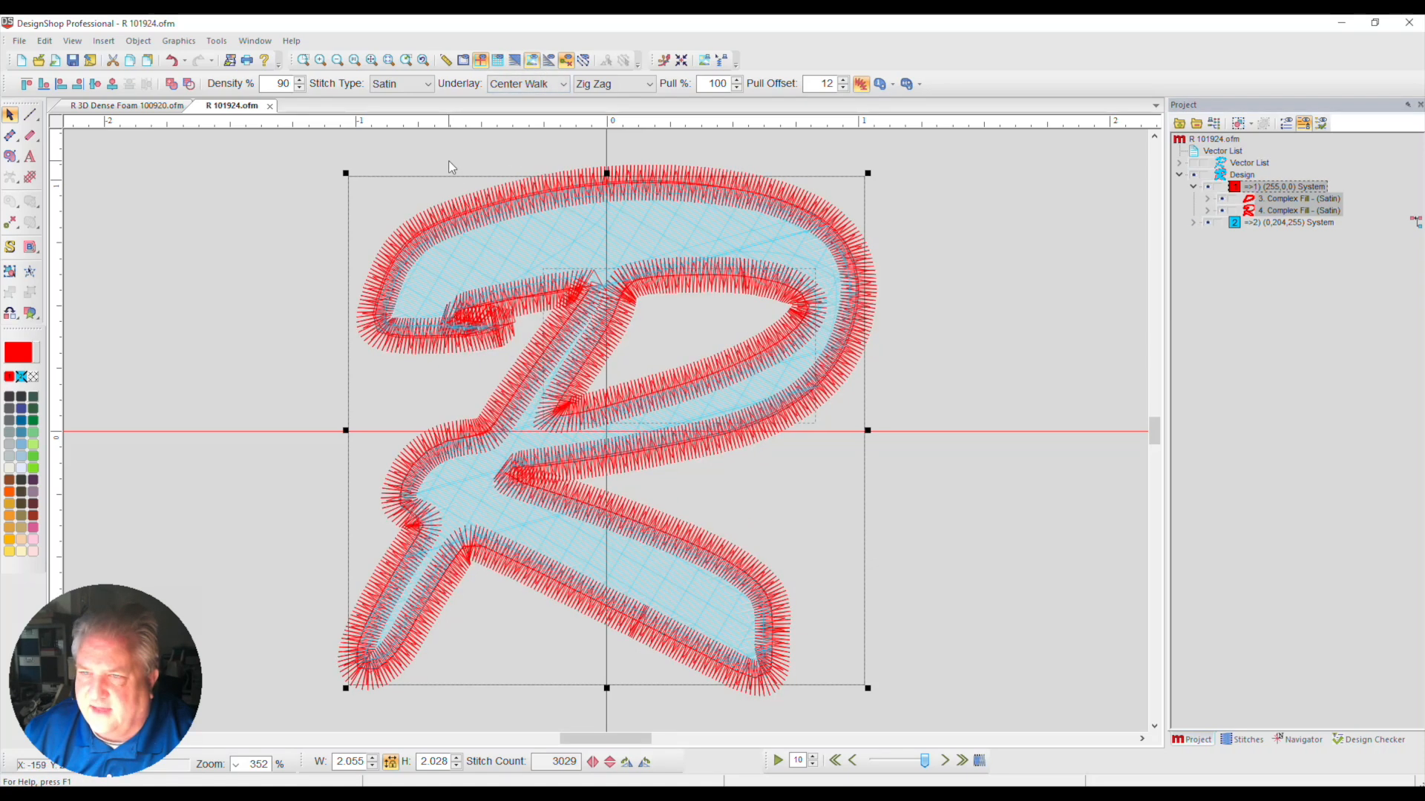
pyautogui.click(303, 60)
pyautogui.moveTo(301, 158); pyautogui.dragTo(615, 324)
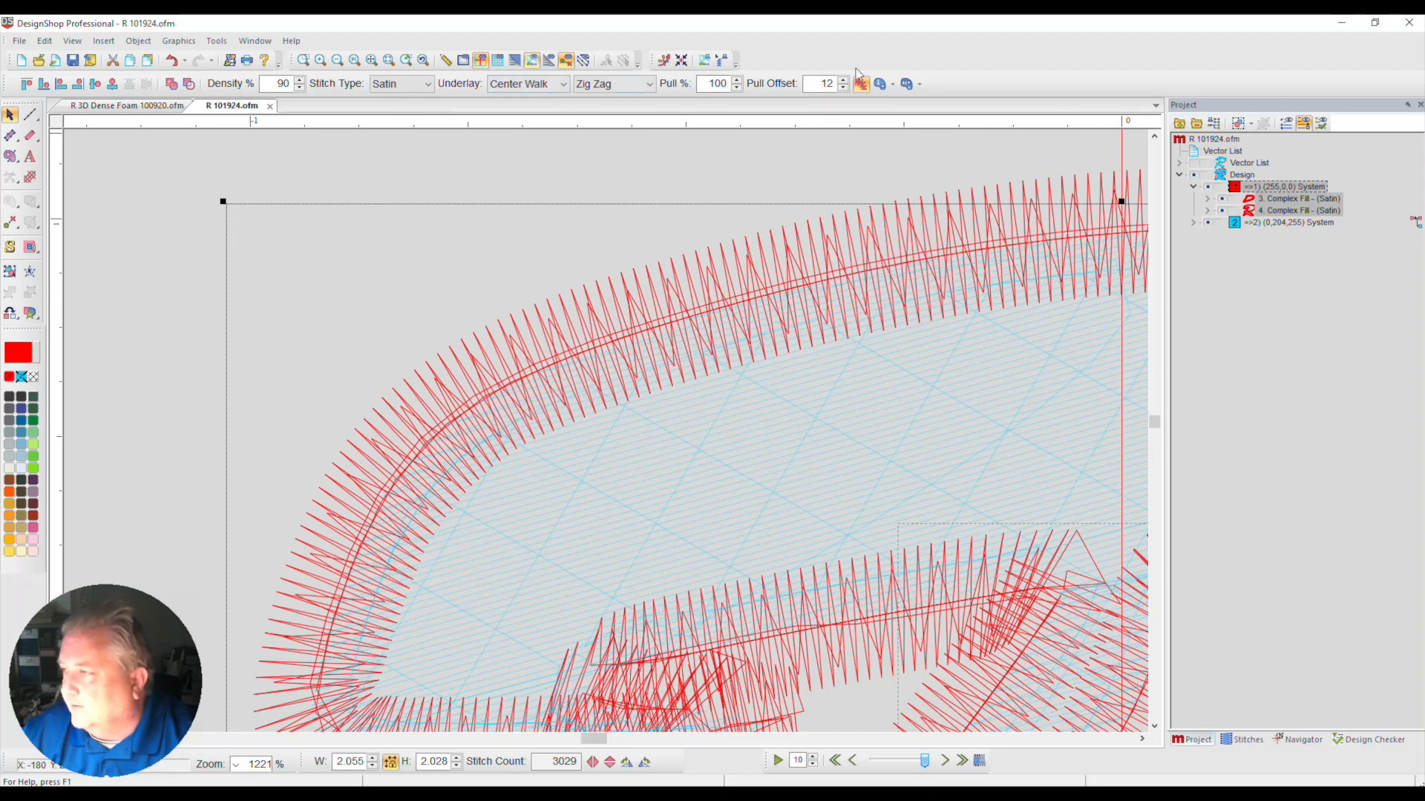
pyautogui.click(372, 62)
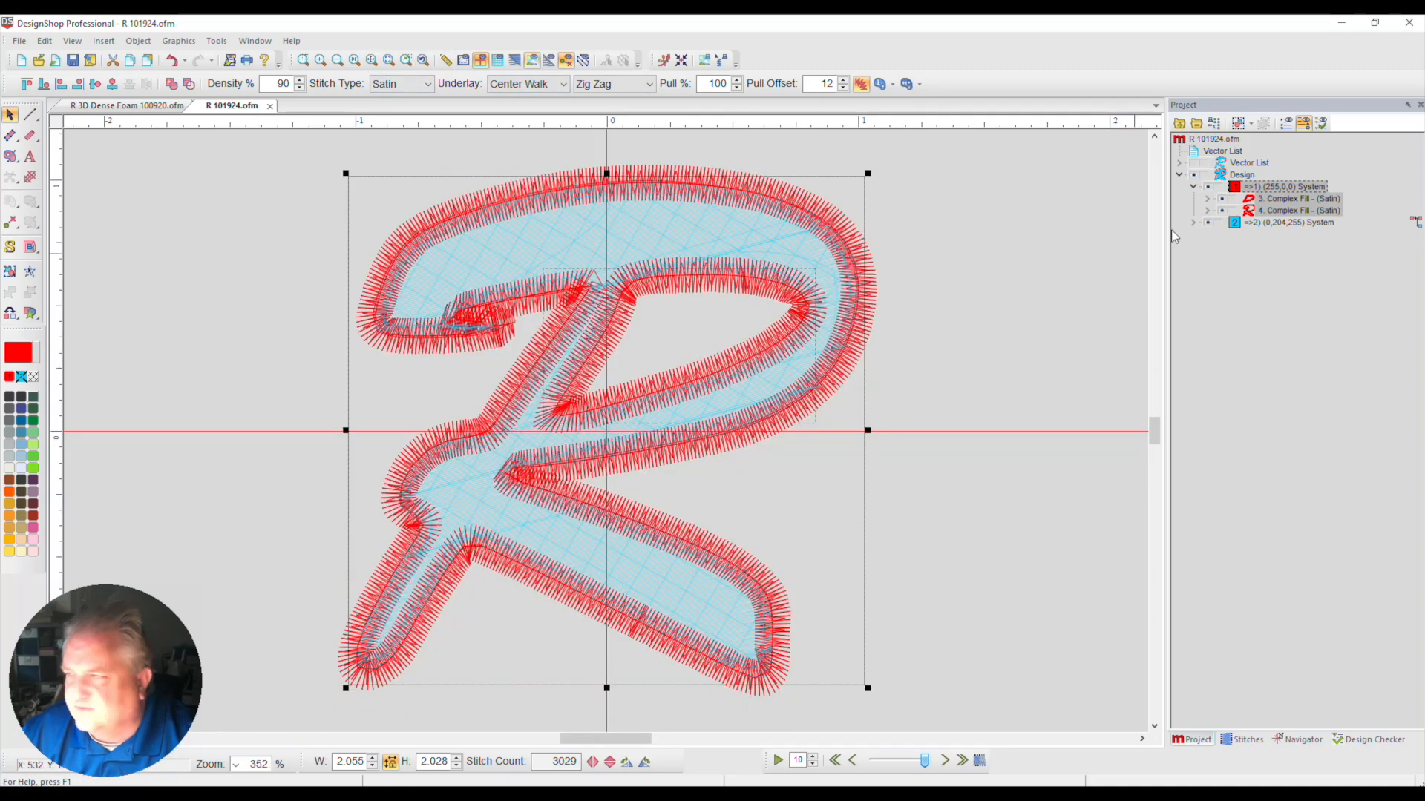
pyautogui.click(514, 60)
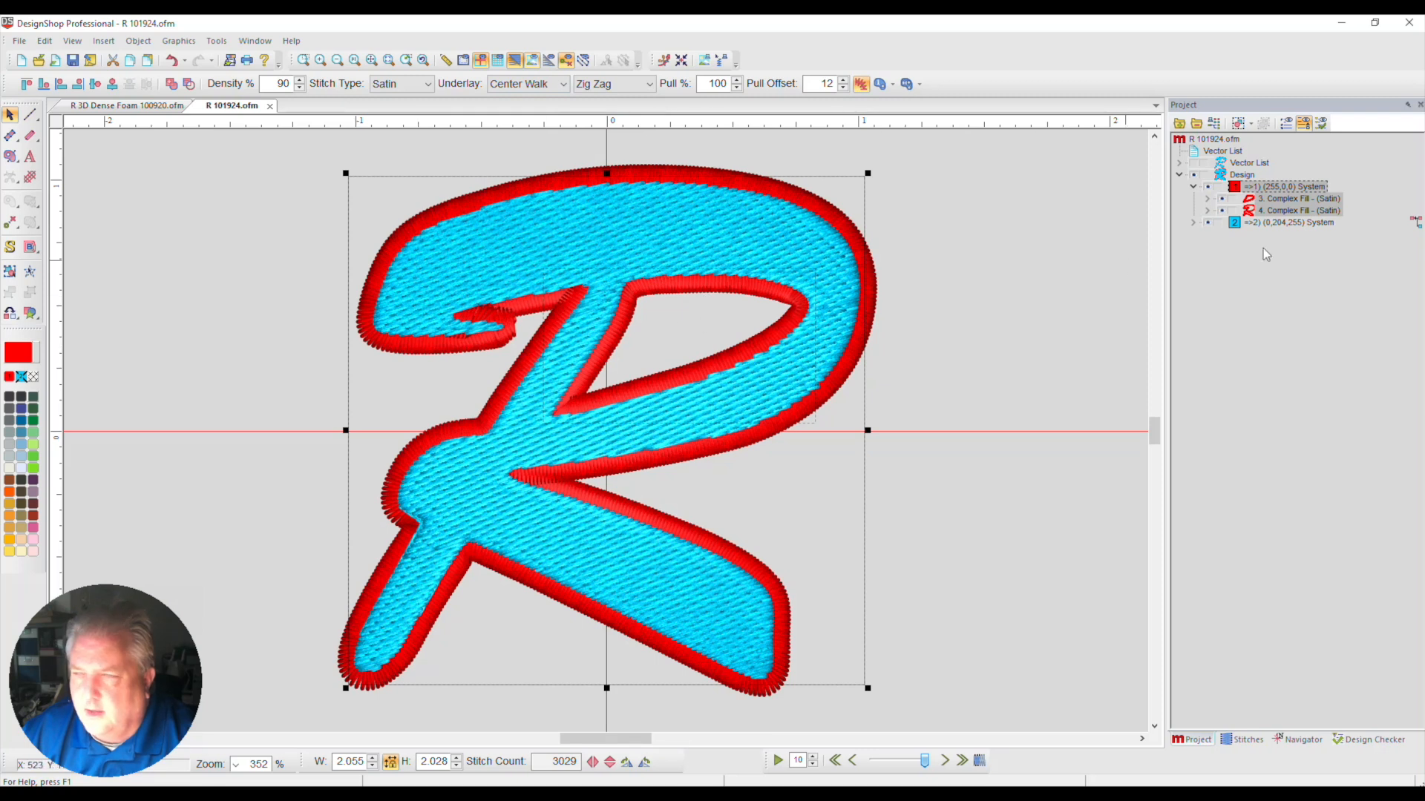
# Hide the blue fill and move the inner red border's start and stop points to its lower-left corner
pyautogui.click(1206, 222)
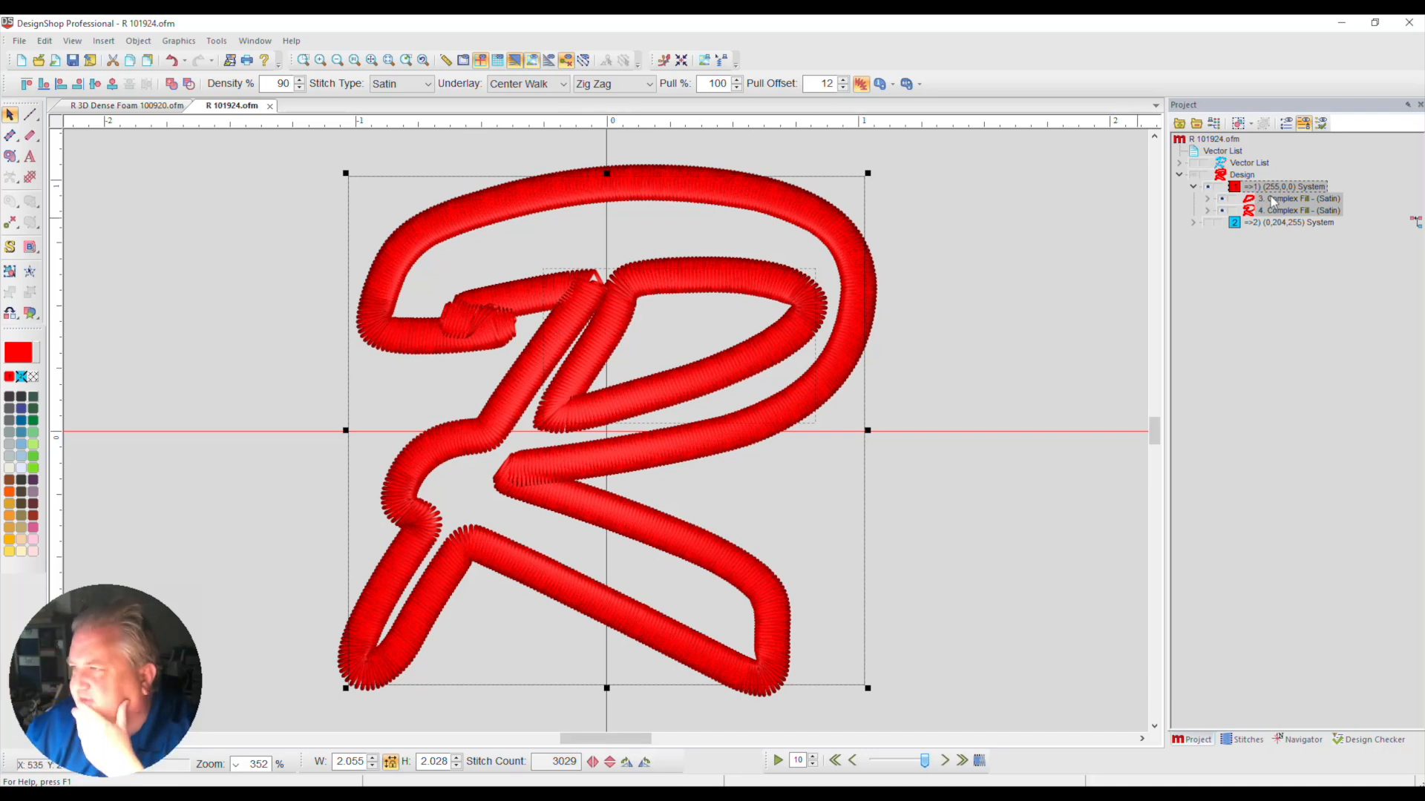
pyautogui.click(1274, 200)
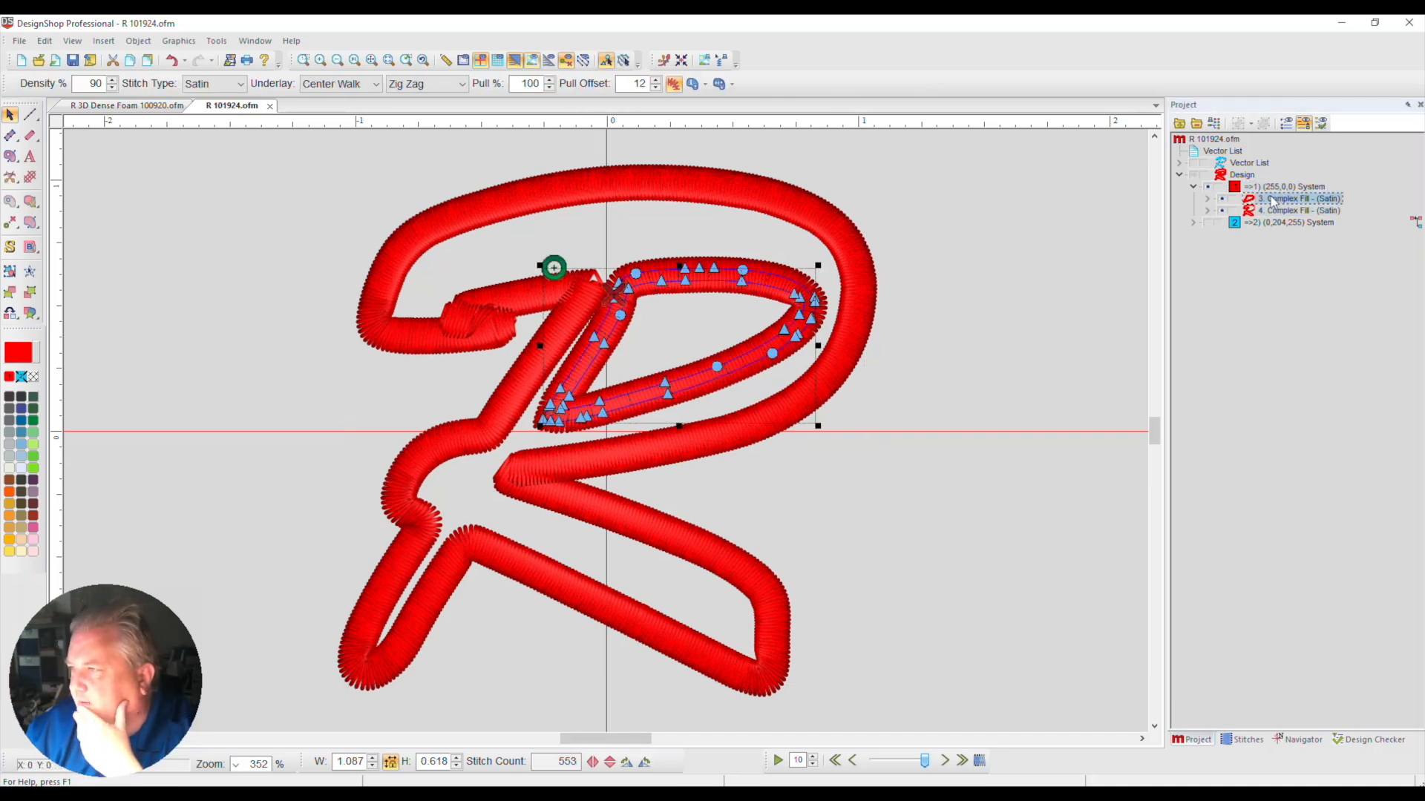
pyautogui.click(303, 60)
pyautogui.moveTo(539, 211); pyautogui.dragTo(907, 475)
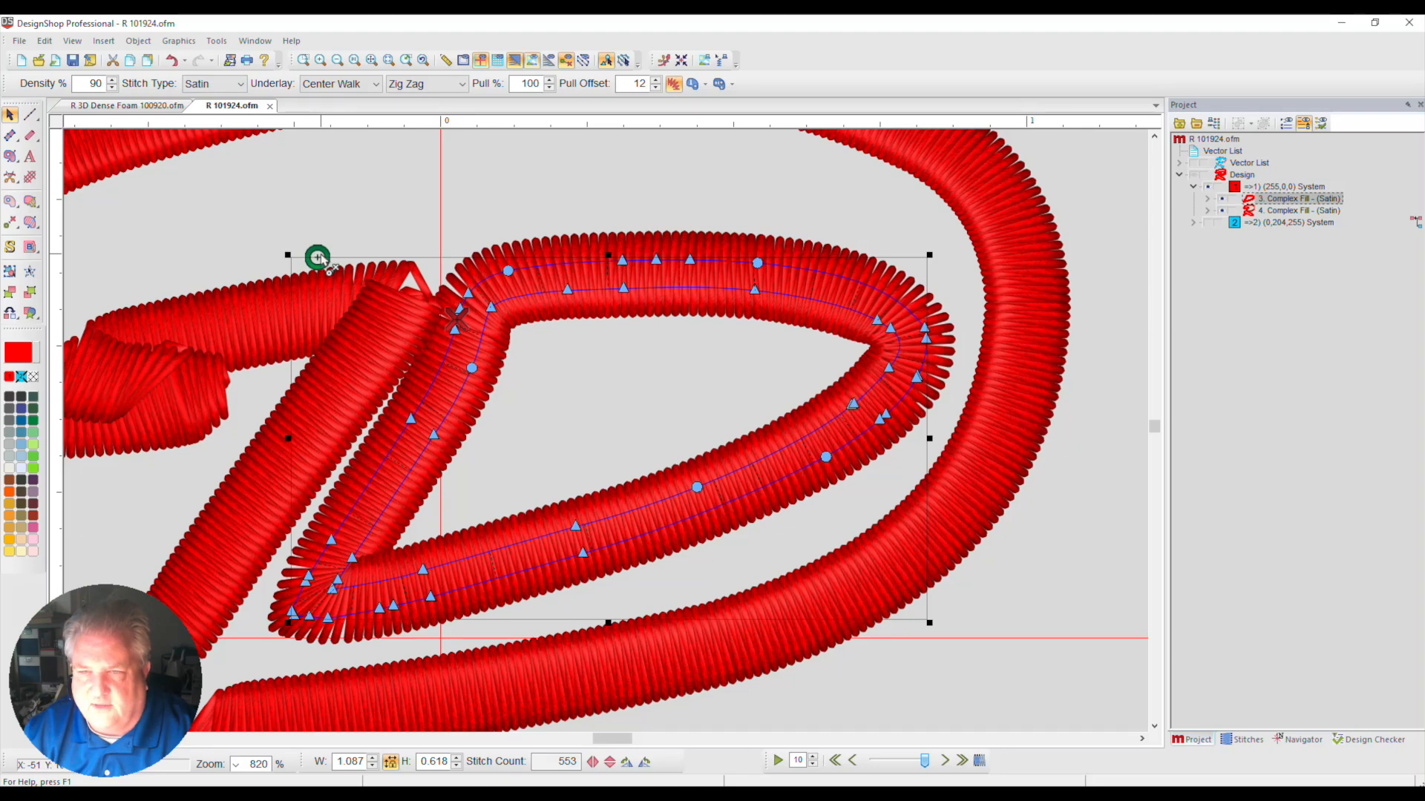
pyautogui.moveTo(319, 256)
pyautogui.mouseDown()
pyautogui.moveTo(410, 246)
pyautogui.moveTo(330, 252)
pyautogui.mouseUp()
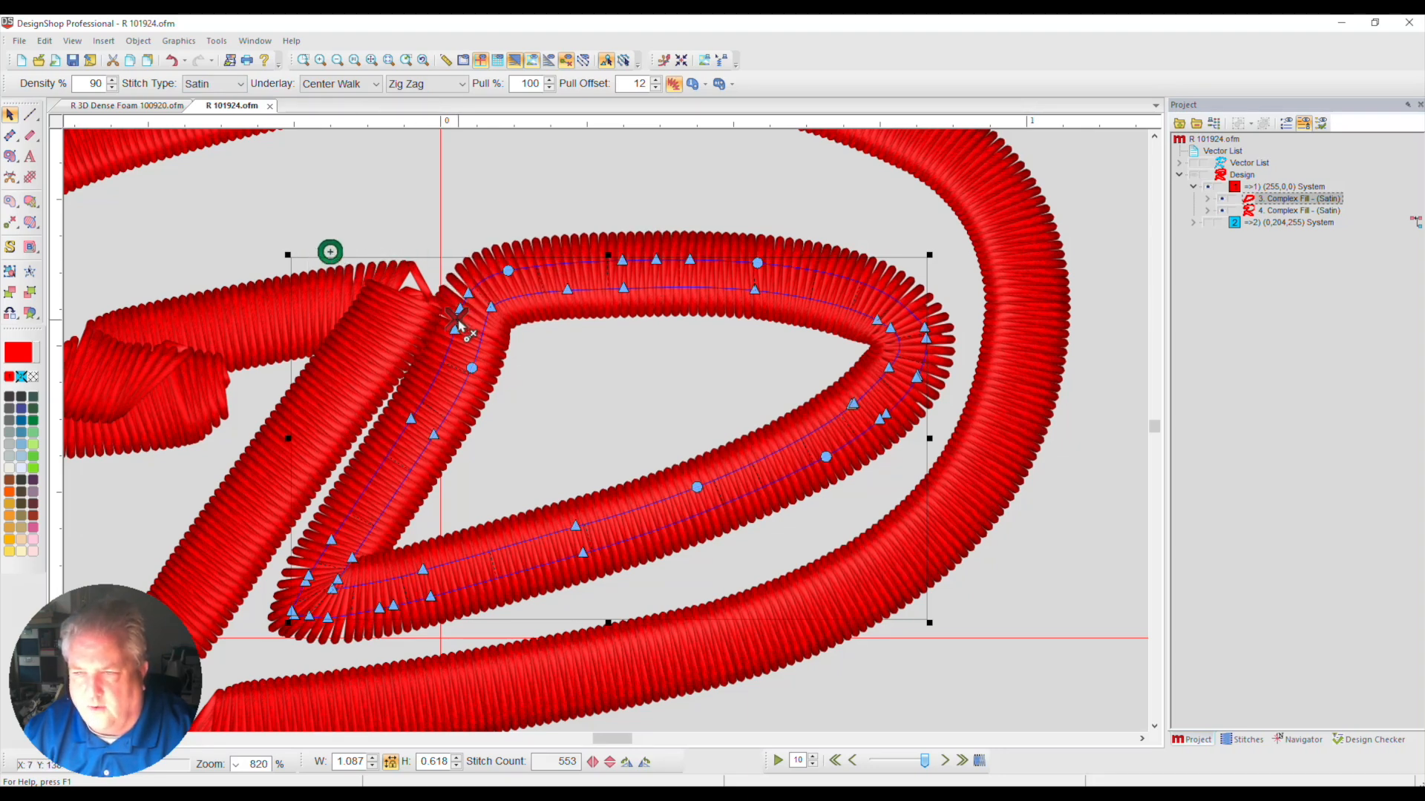
pyautogui.moveTo(458, 326)
pyautogui.mouseDown()
pyautogui.moveTo(368, 542)
pyautogui.moveTo(288, 634)
pyautogui.mouseUp()
pyautogui.moveTo(330, 251)
pyautogui.mouseDown()
pyautogui.moveTo(312, 423)
pyautogui.moveTo(323, 607)
pyautogui.mouseUp()
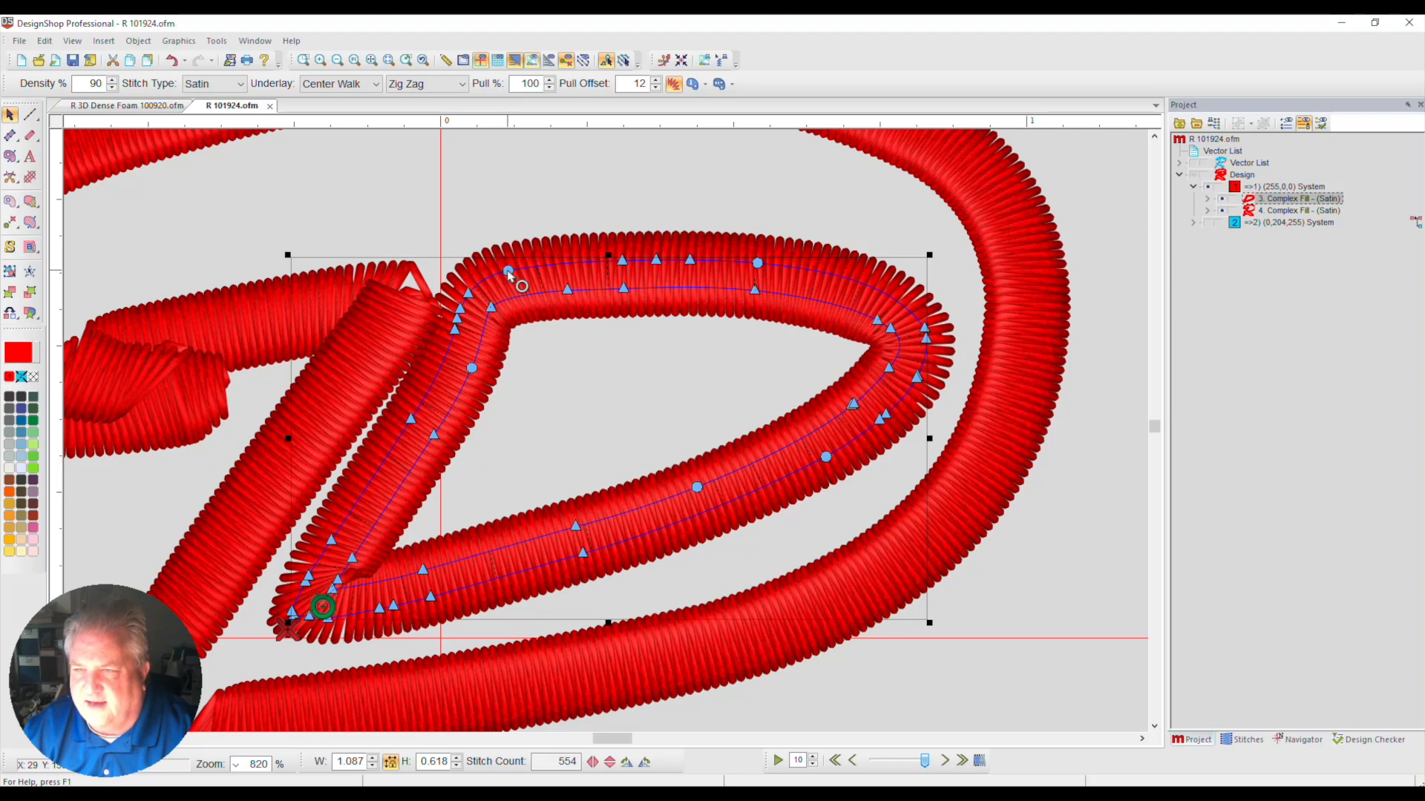
# Try raising the upper-left outline point of the inner red border and shifting its inner outline sideways, undoing each change
pyautogui.moveTo(509, 271); pyautogui.dragTo(506, 232)
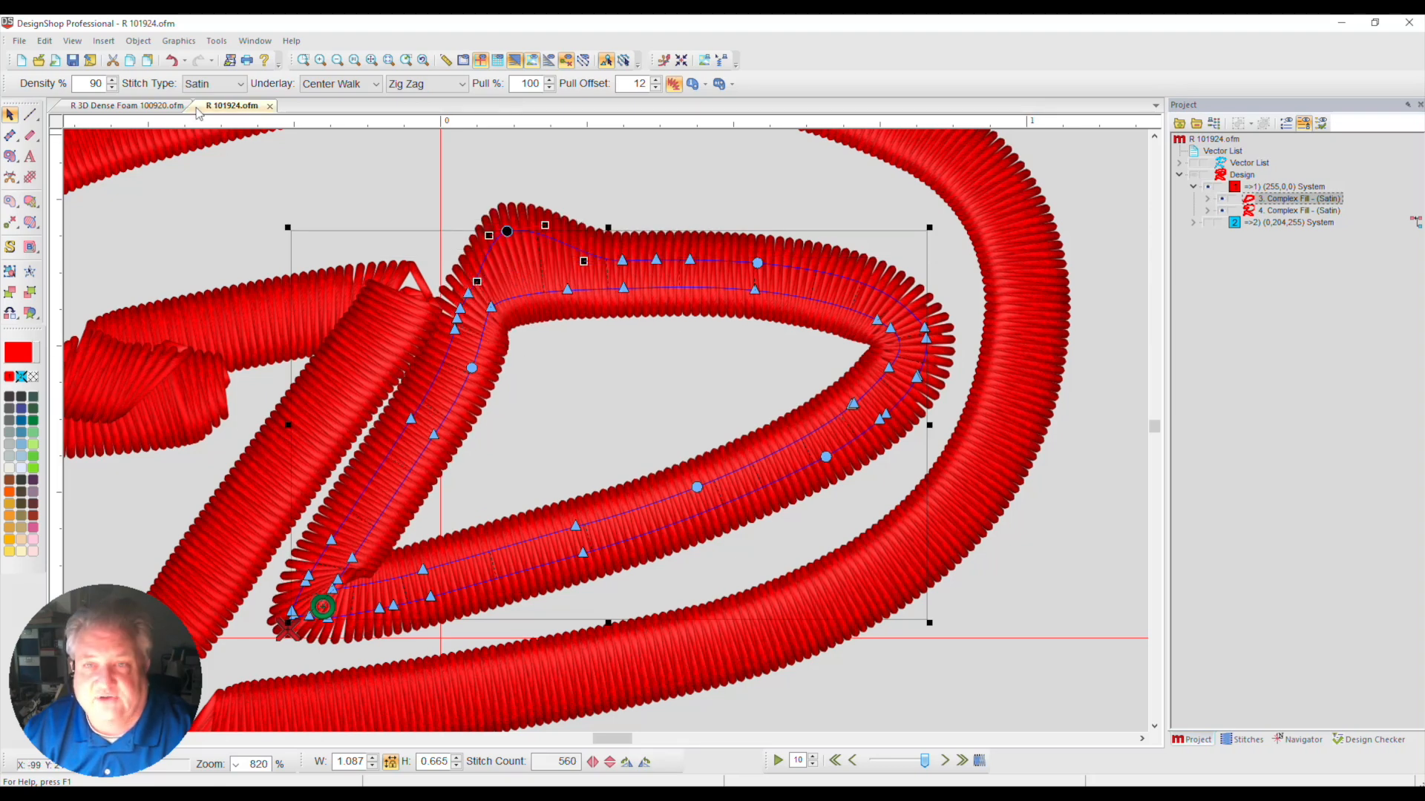
pyautogui.click(176, 65)
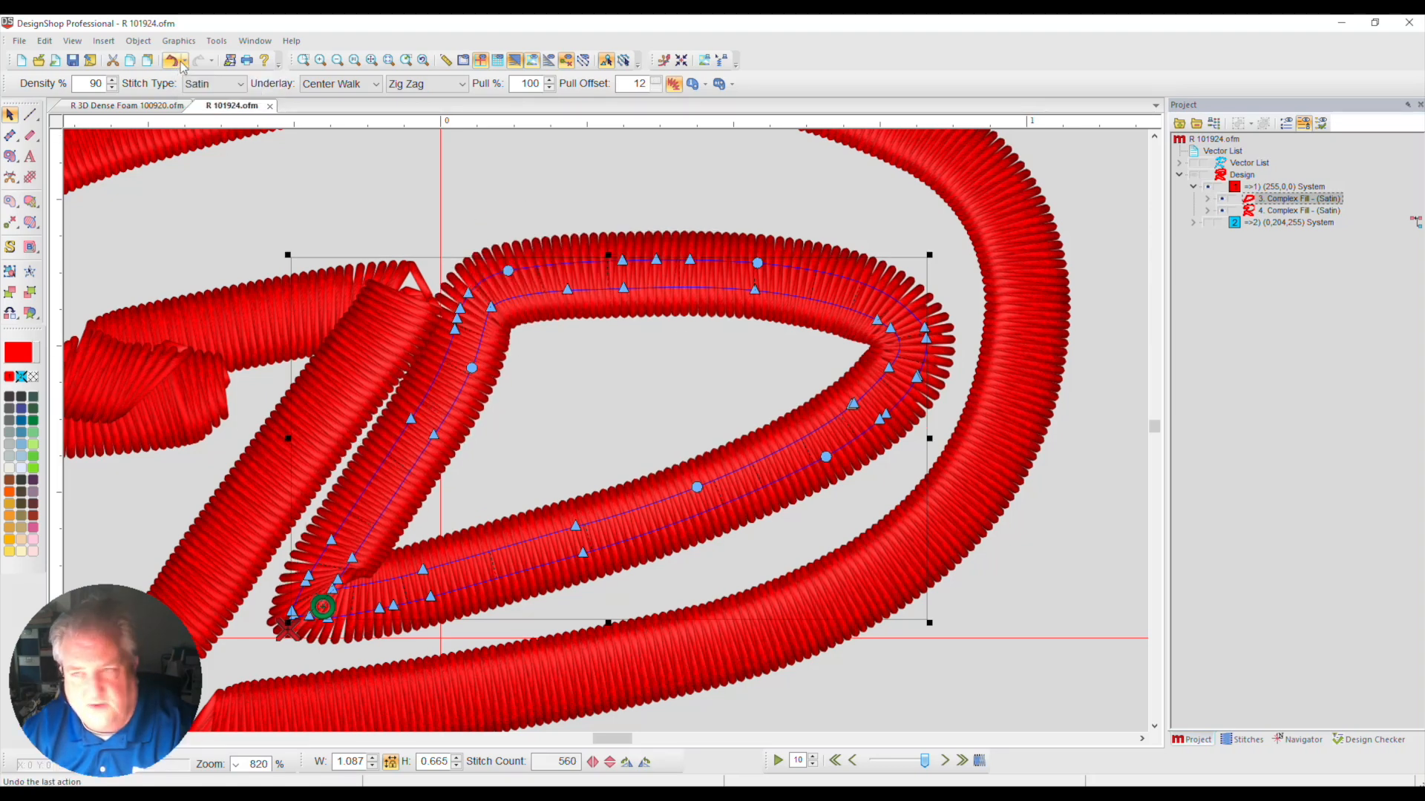
pyautogui.click(633, 401)
pyautogui.moveTo(743, 377); pyautogui.dragTo(941, 473)
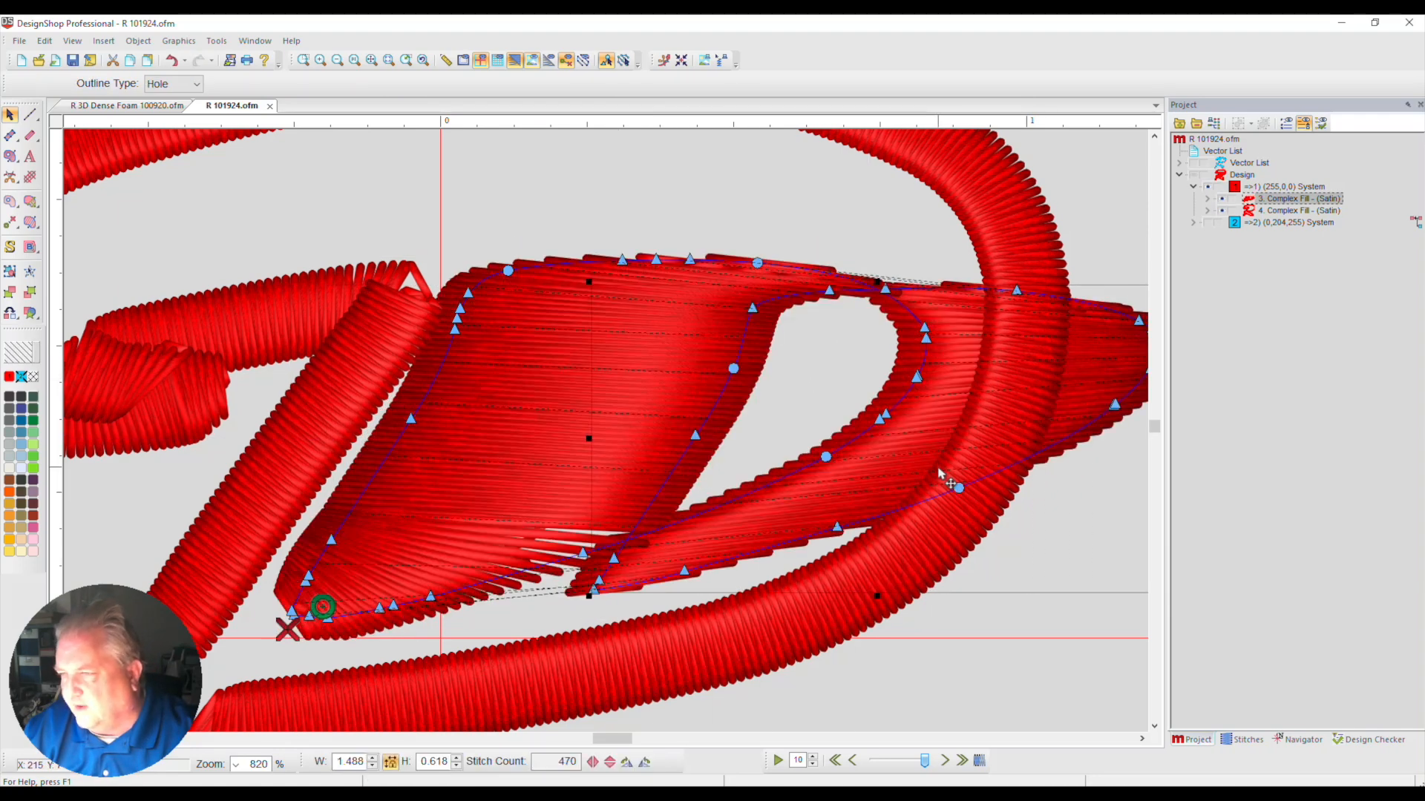
pyautogui.click(172, 60)
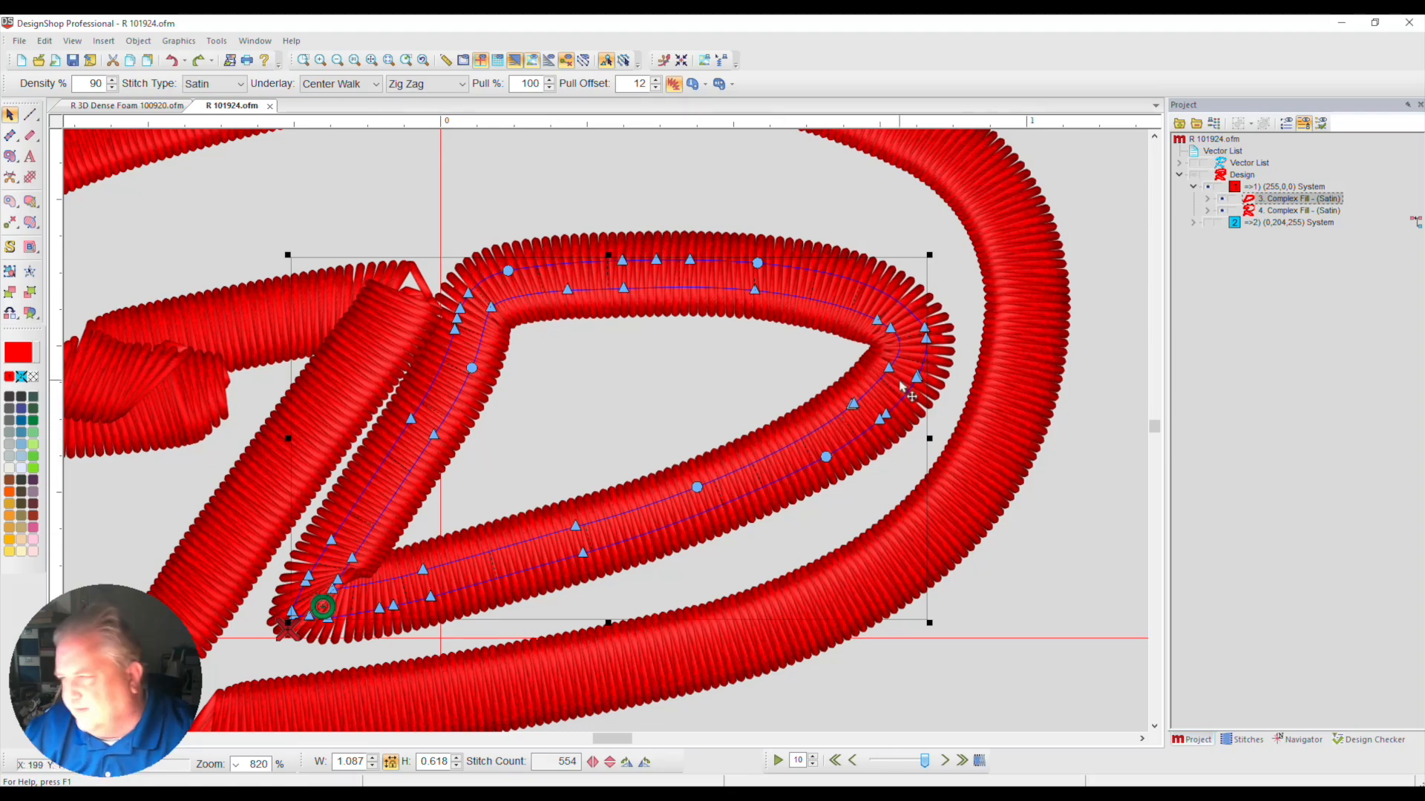
# Delete the four stitch direction lines around the inner red border's lower-left corner
pyautogui.click(304, 60)
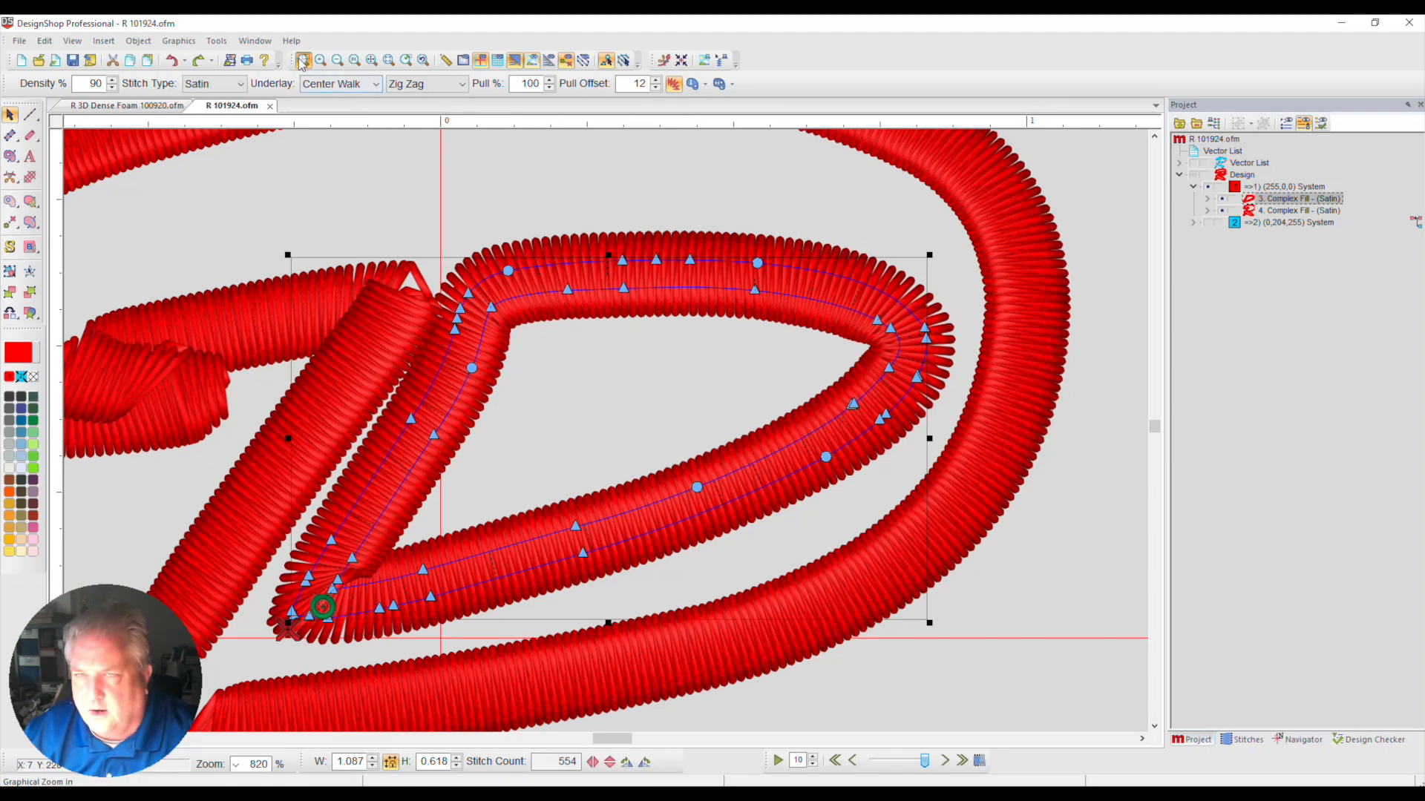
pyautogui.moveTo(179, 484); pyautogui.dragTo(615, 690)
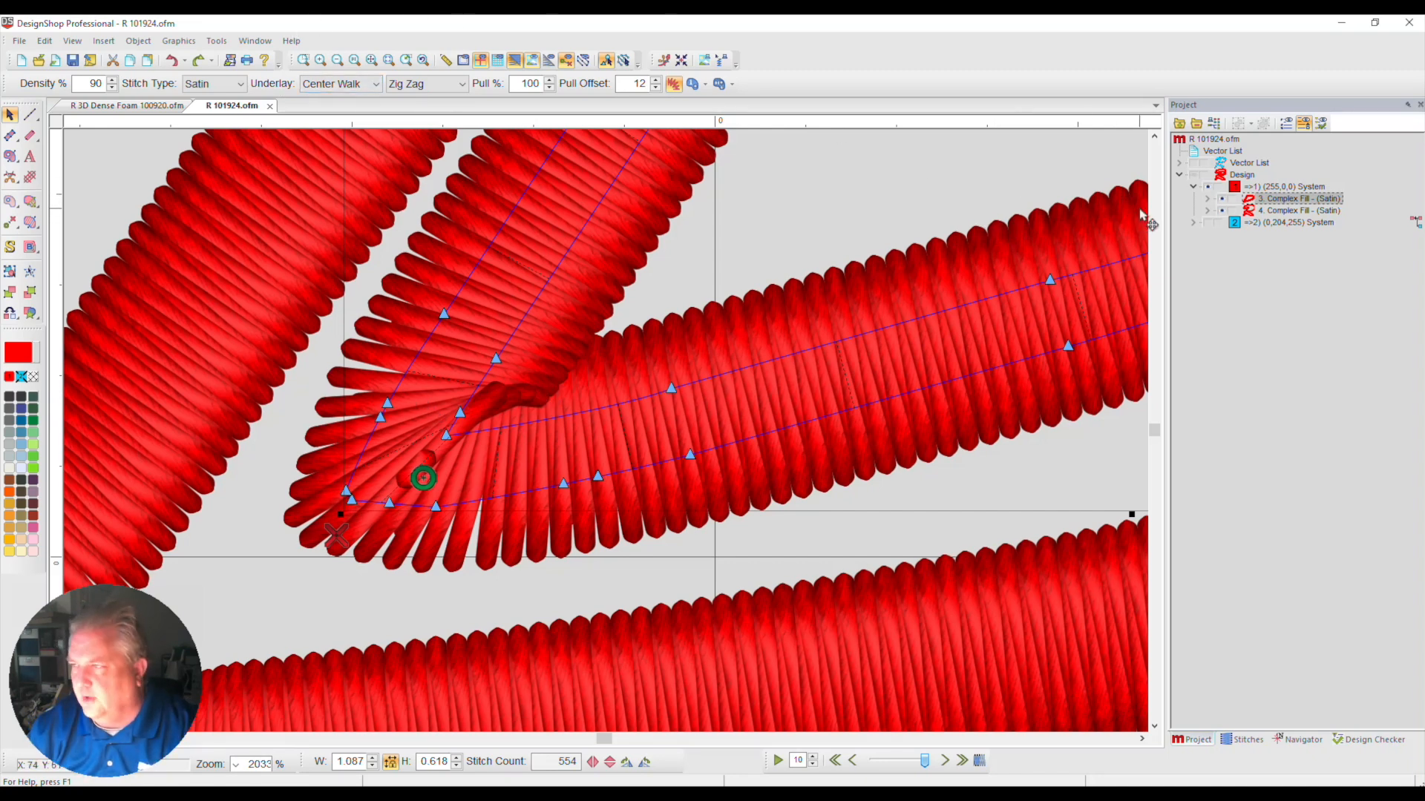
pyautogui.click(1209, 222)
pyautogui.click(1209, 223)
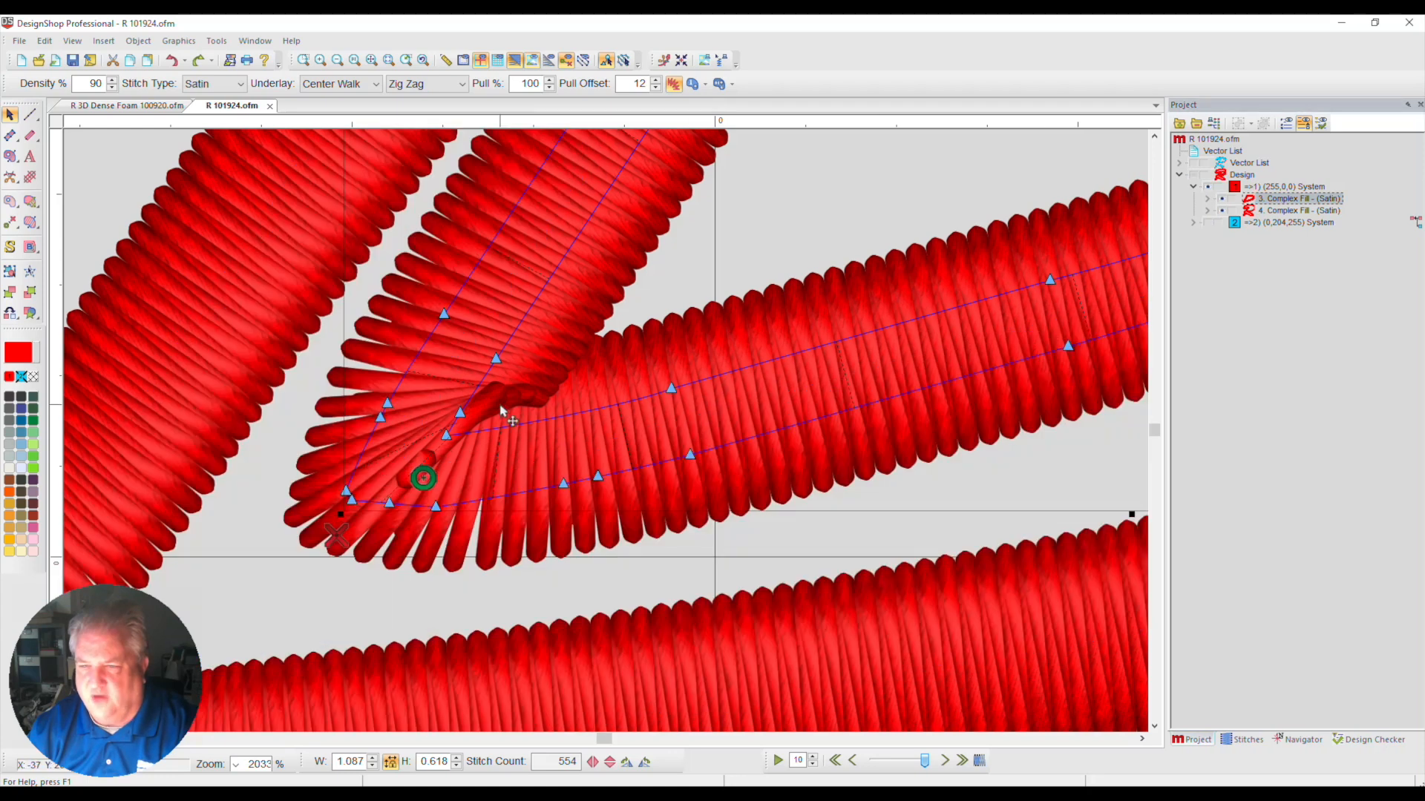
pyautogui.click(29, 225)
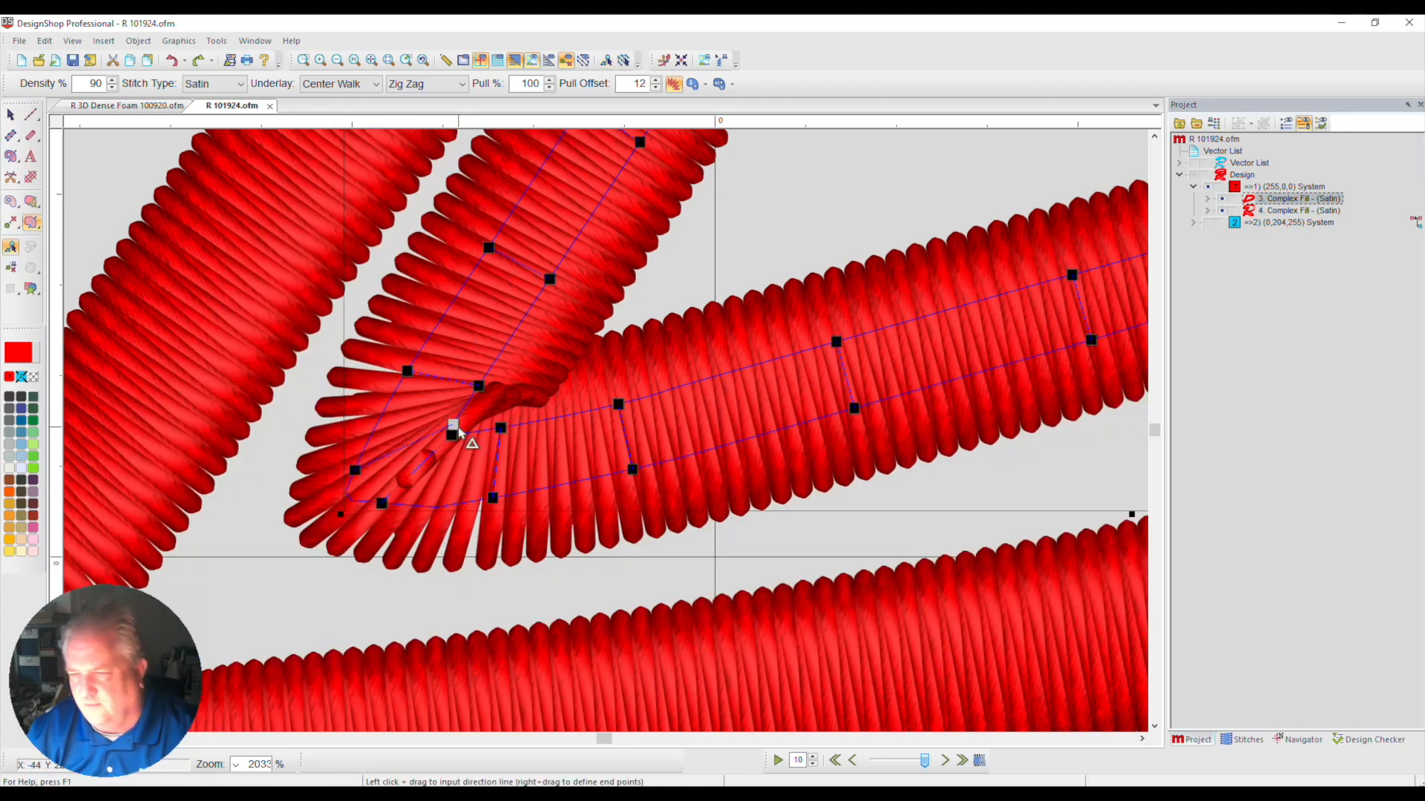
pyautogui.press('Delete')
pyautogui.press('Delete')
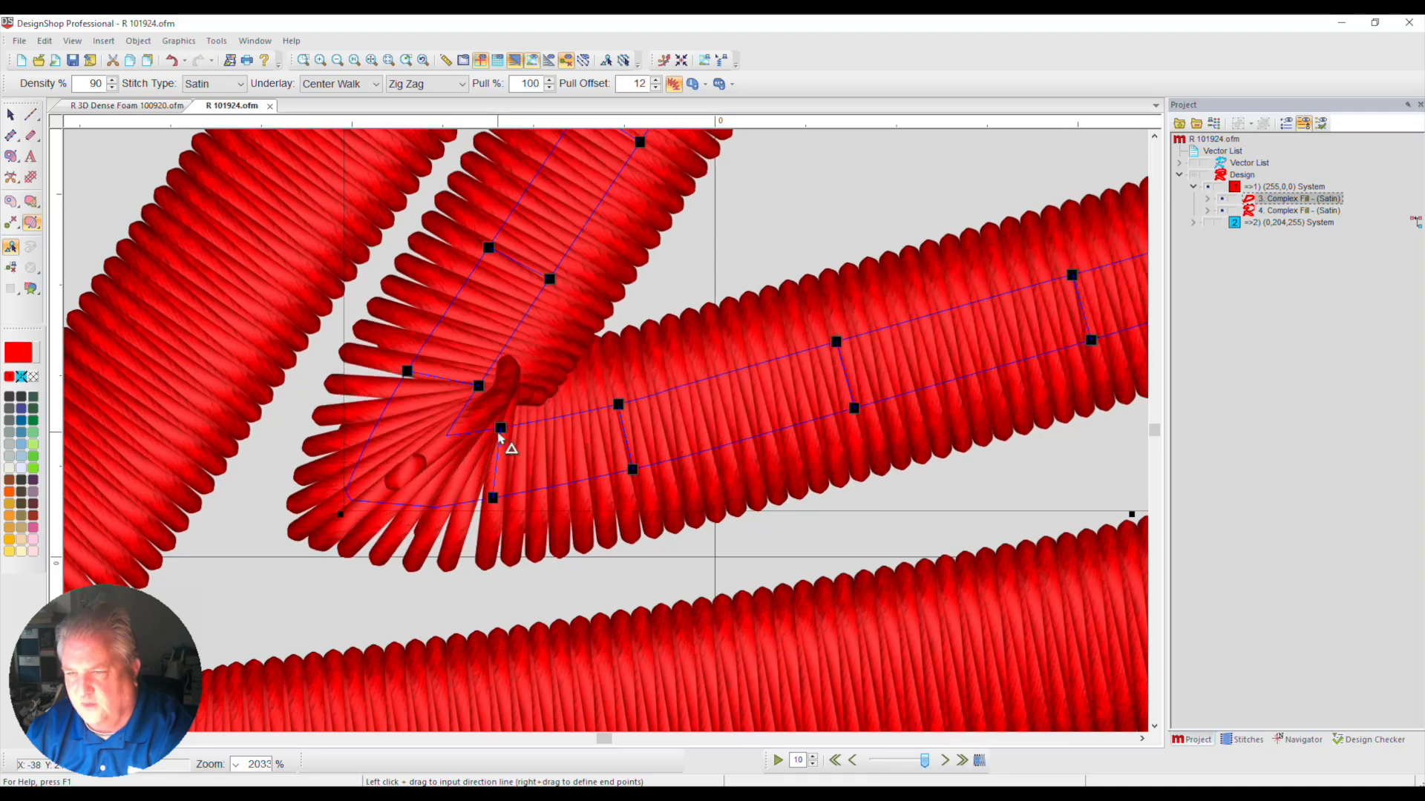
pyautogui.press('Delete')
pyautogui.press('Delete')
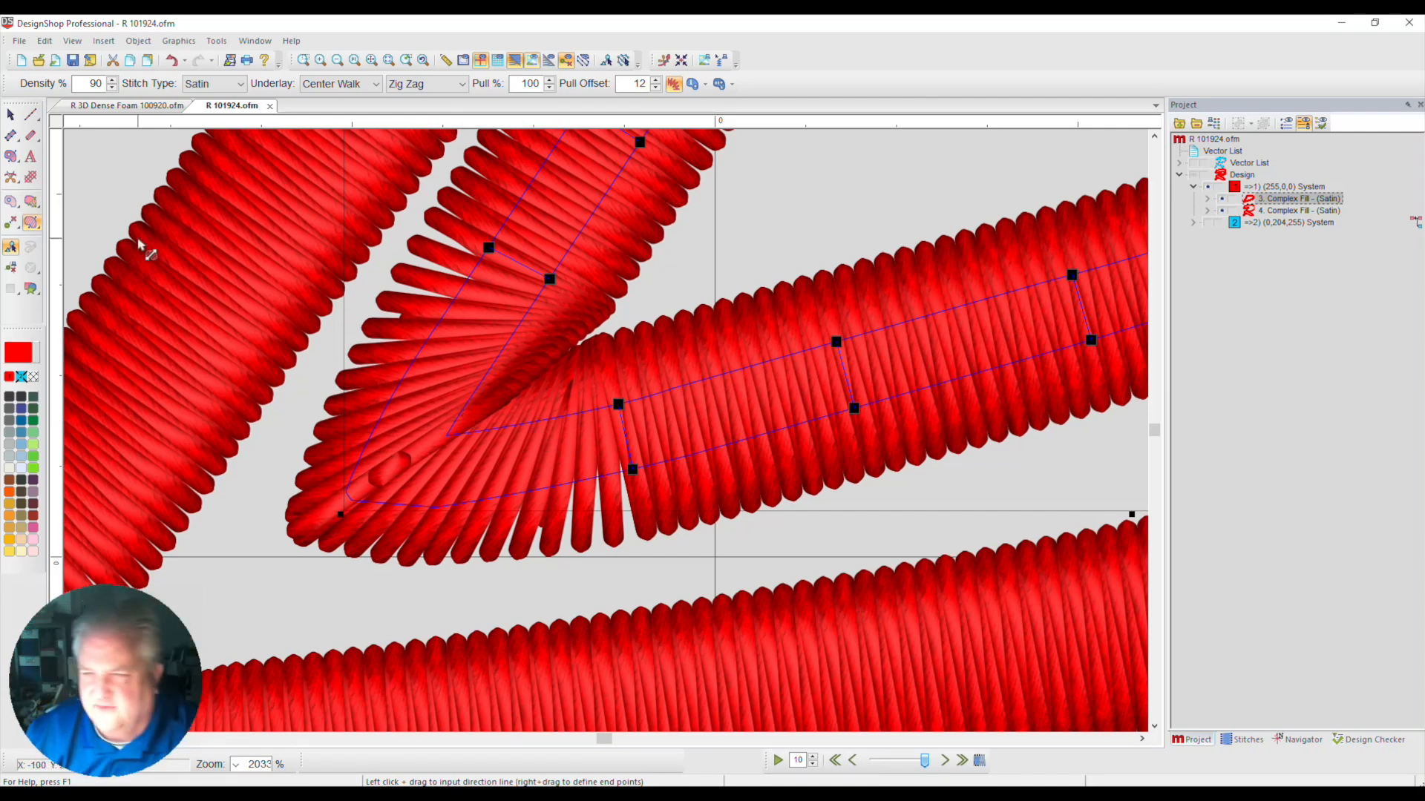
# Add one diagonal stitch direction line across the inner red border's lower-left corner and save the design
pyautogui.click(31, 204)
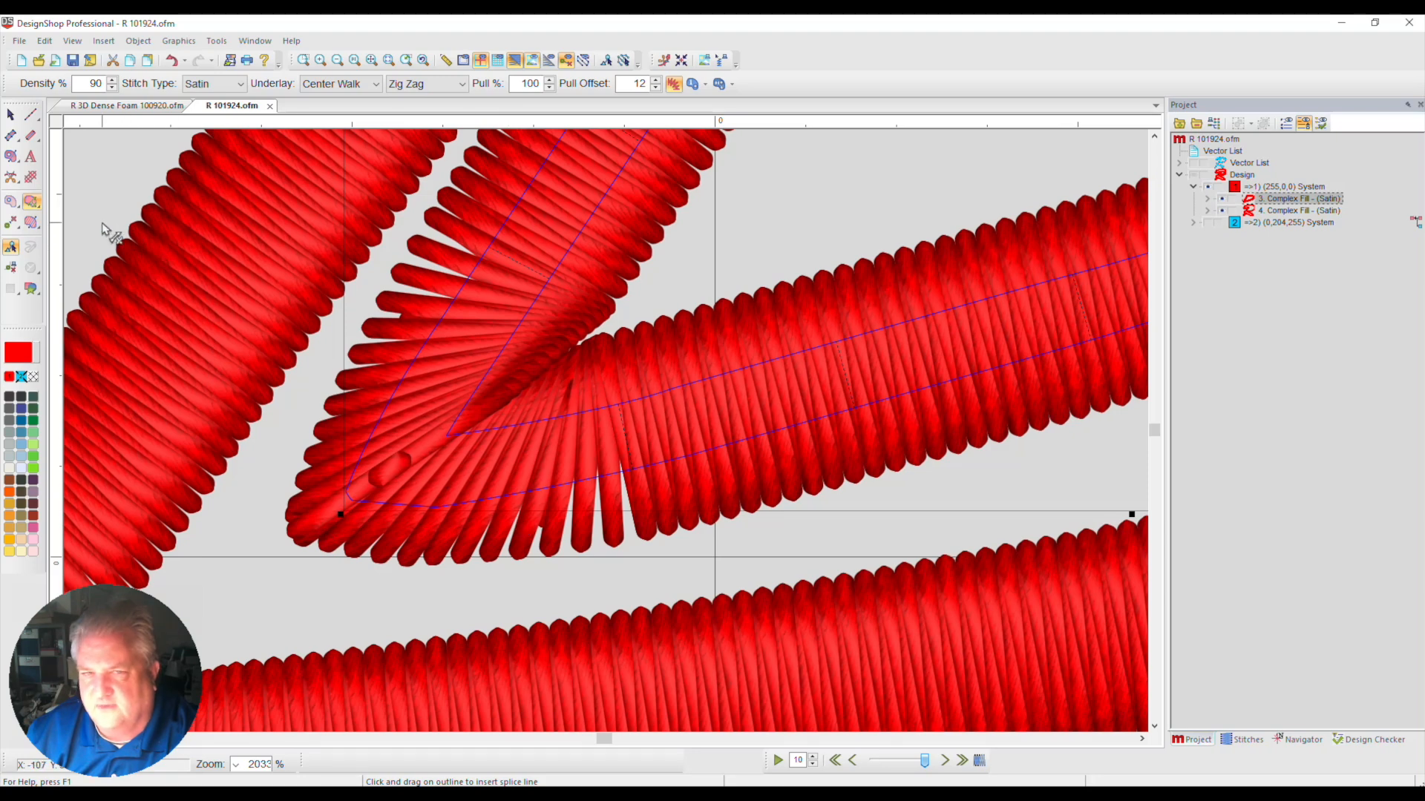
pyautogui.click(31, 222)
pyautogui.moveTo(338, 417); pyautogui.dragTo(473, 572)
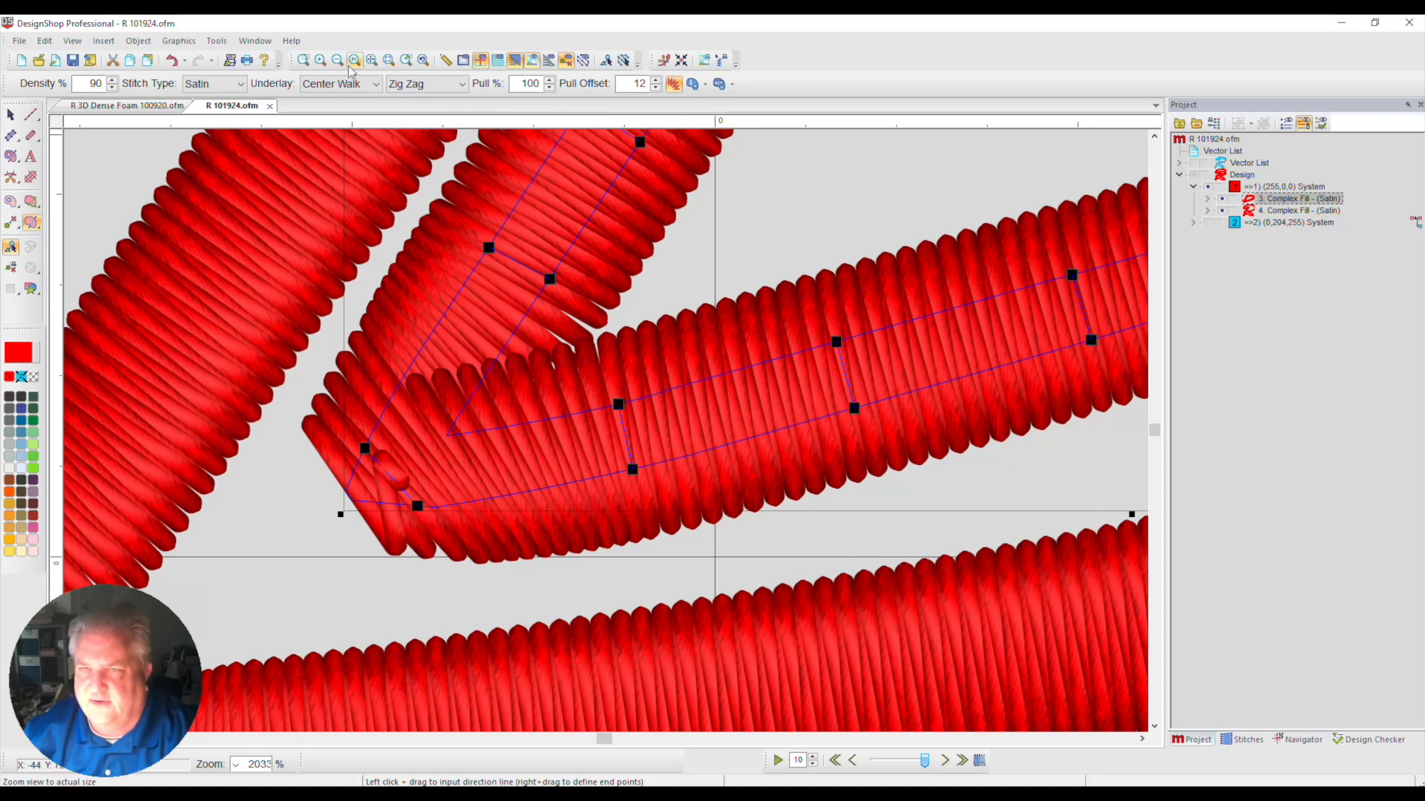
pyautogui.click(372, 60)
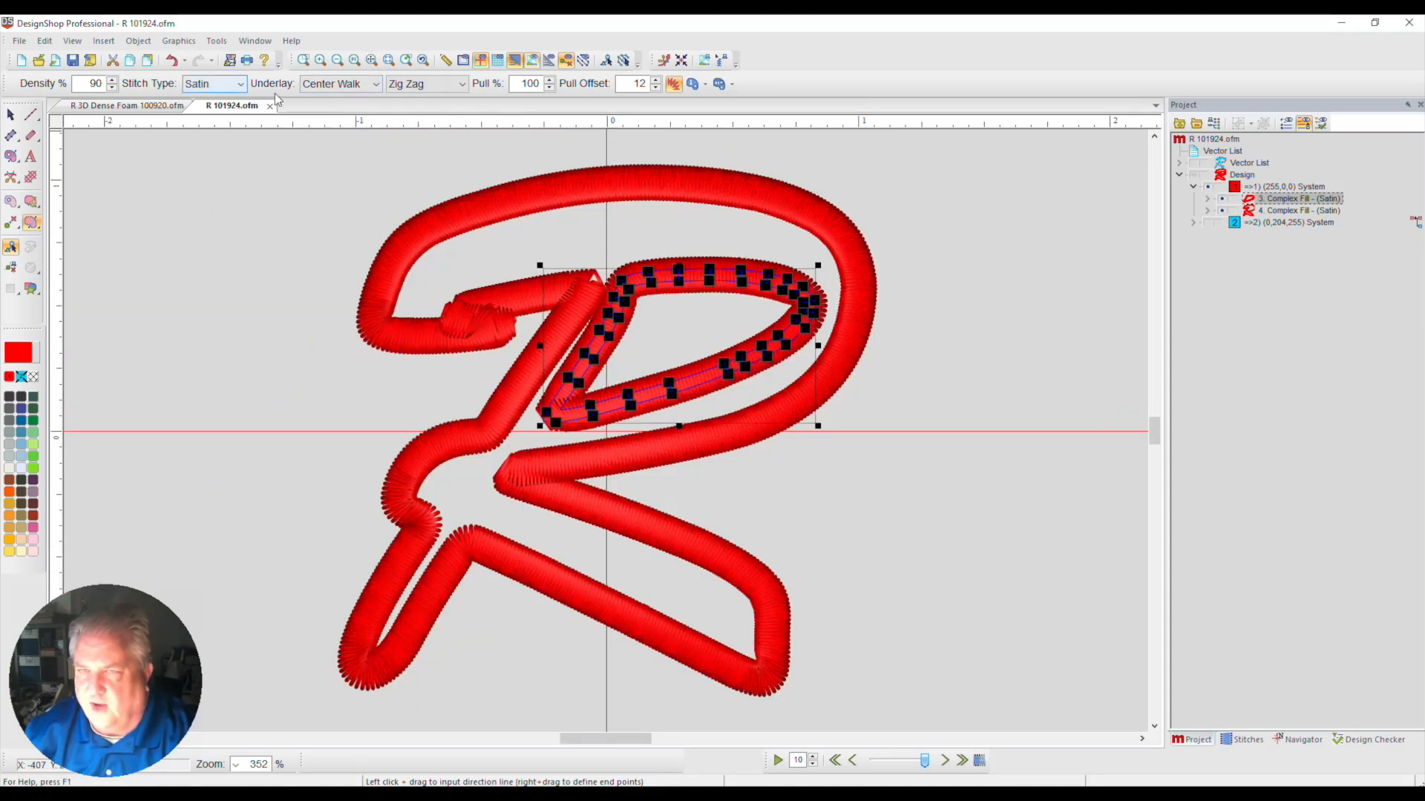
pyautogui.click(73, 62)
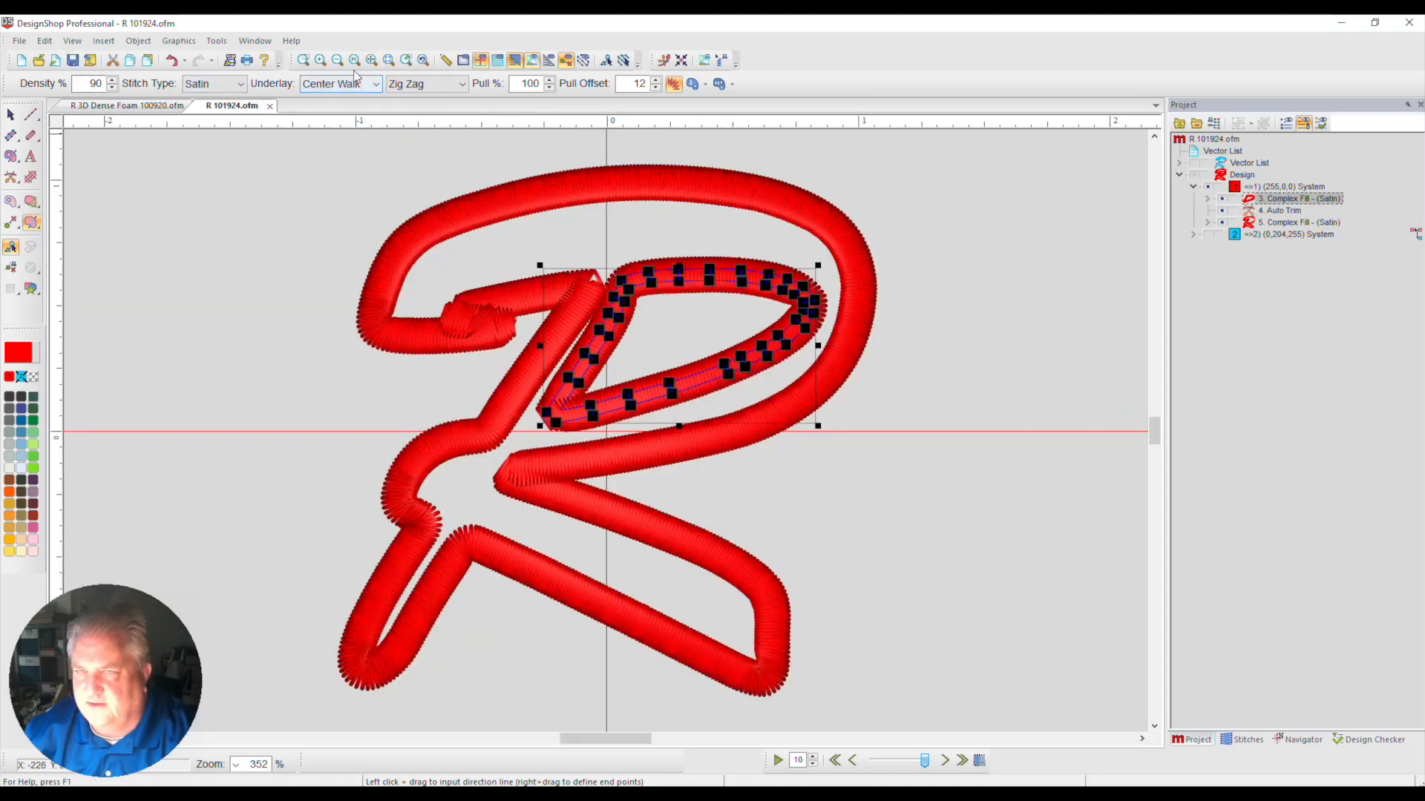
# Examine the stitch flow at the outer red border's sharp corners near the middle of the R
pyautogui.click(304, 60)
pyautogui.moveTo(438, 305); pyautogui.dragTo(588, 523)
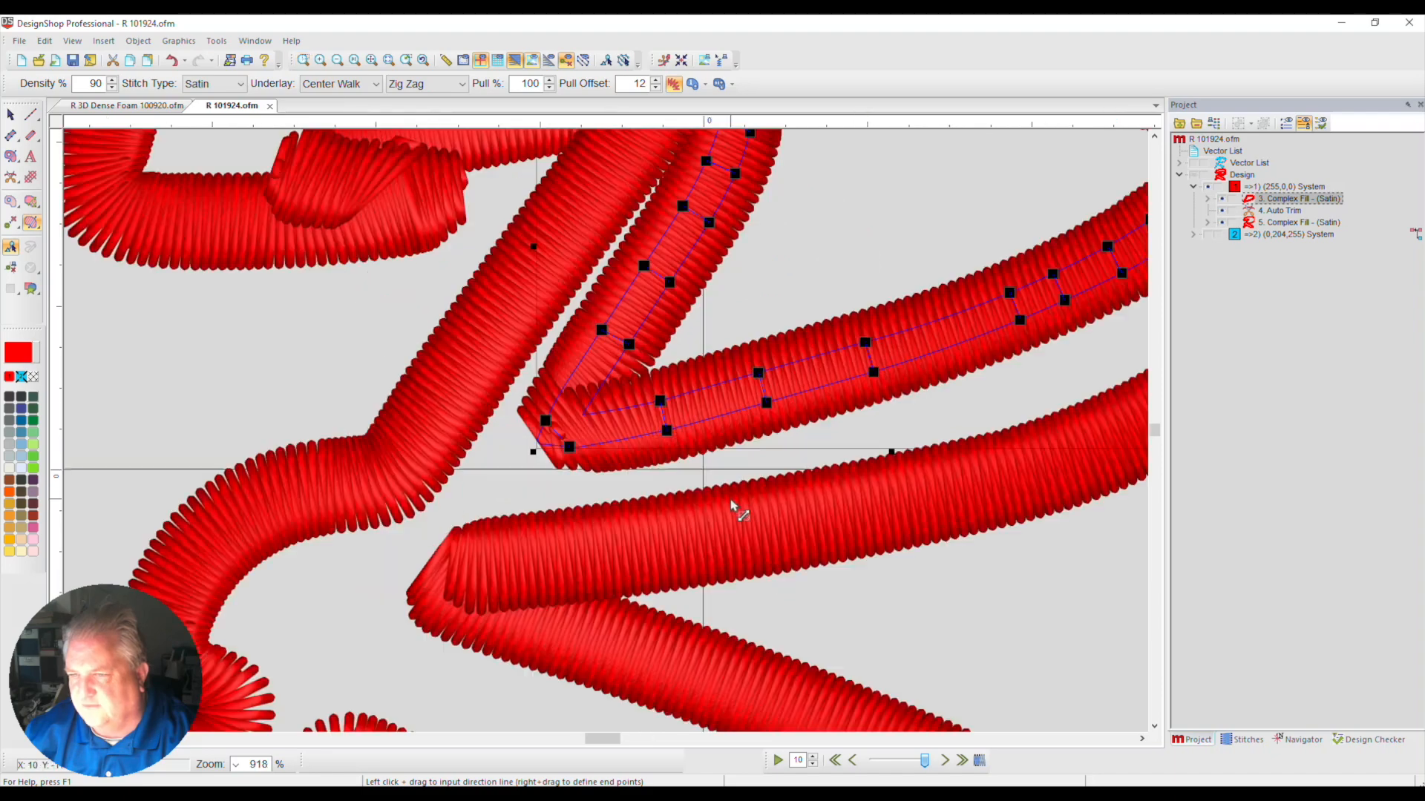
pyautogui.scroll(-2, 712, 326)
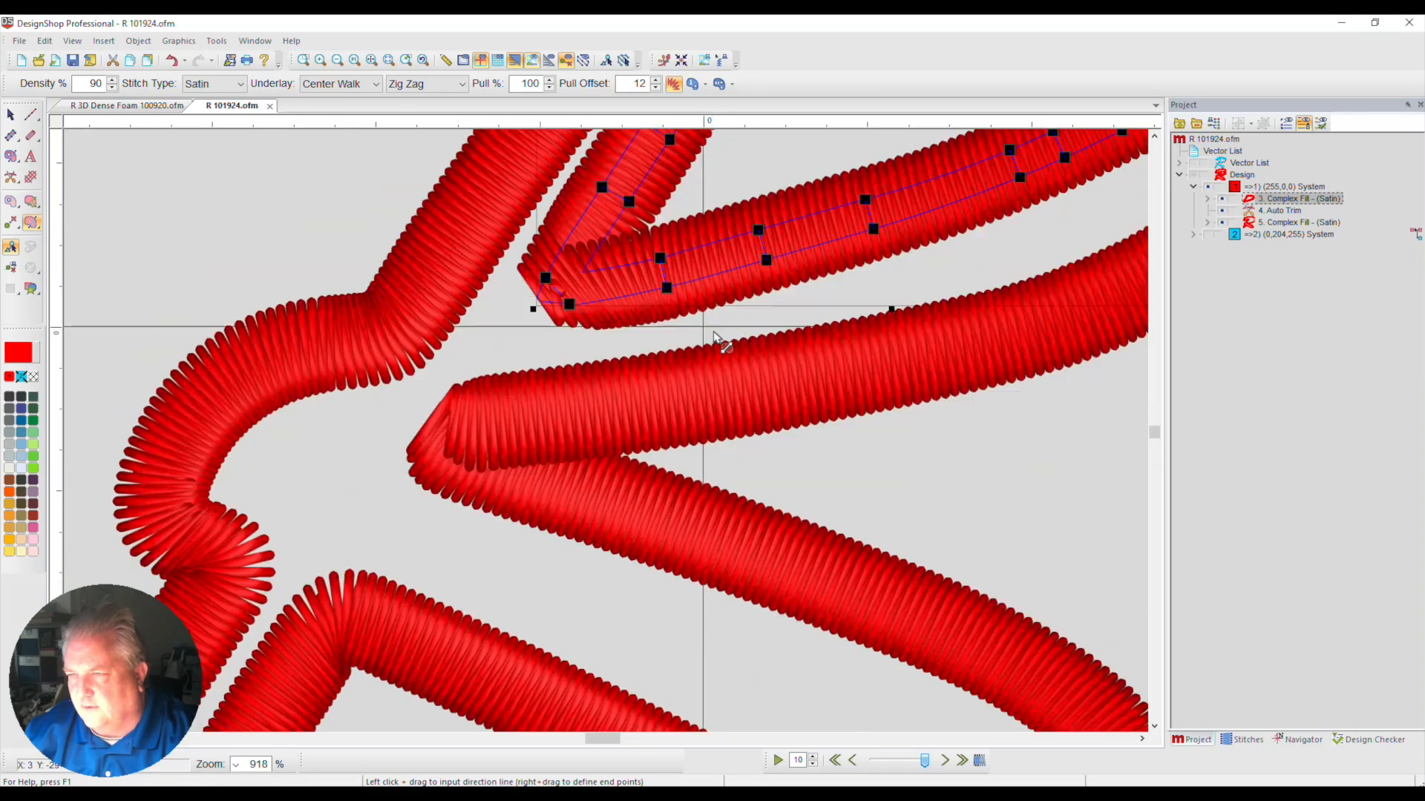
pyautogui.scroll(3, 742, 338)
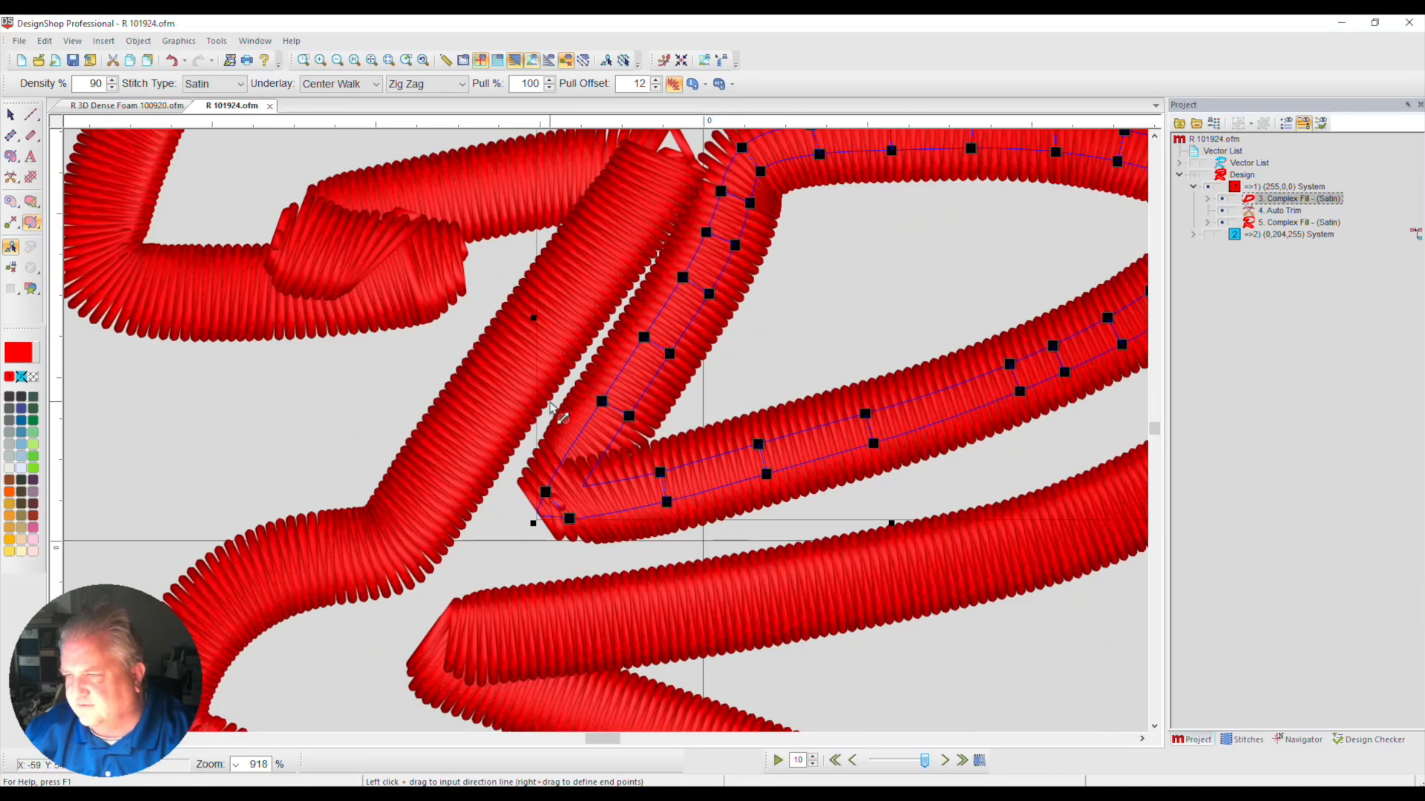
pyautogui.scroll(-2, 545, 423)
pyautogui.scroll(-1, 547, 423)
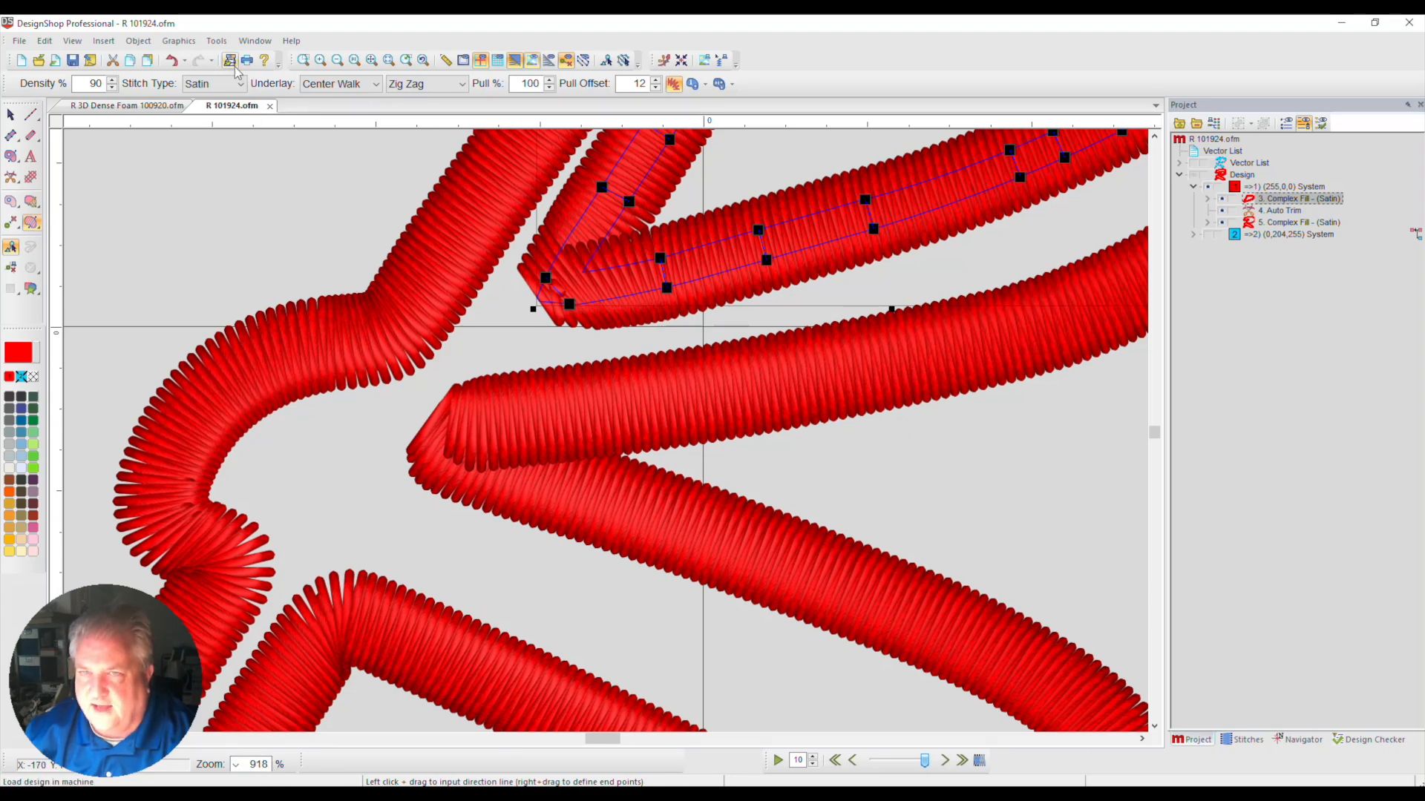
pyautogui.click(355, 62)
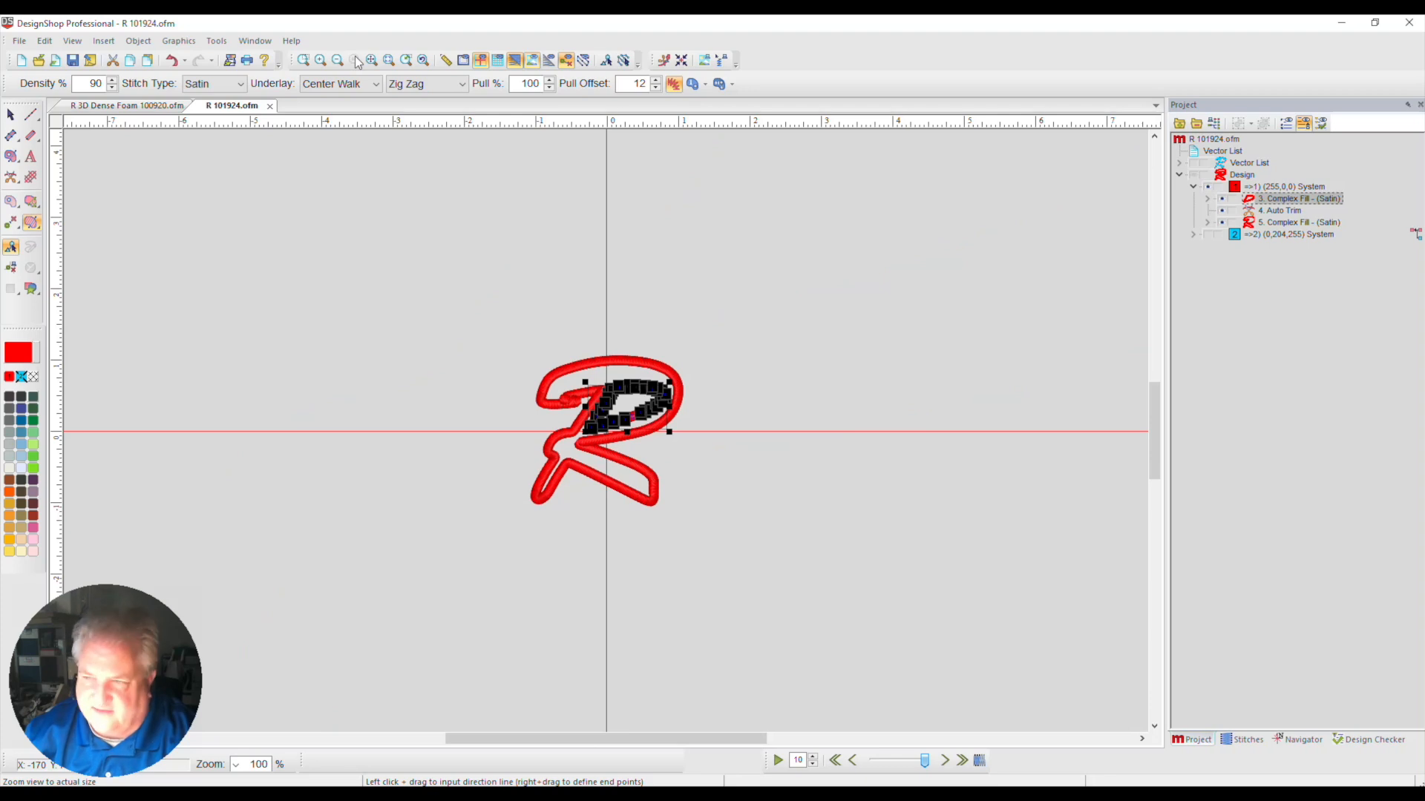
pyautogui.click(407, 60)
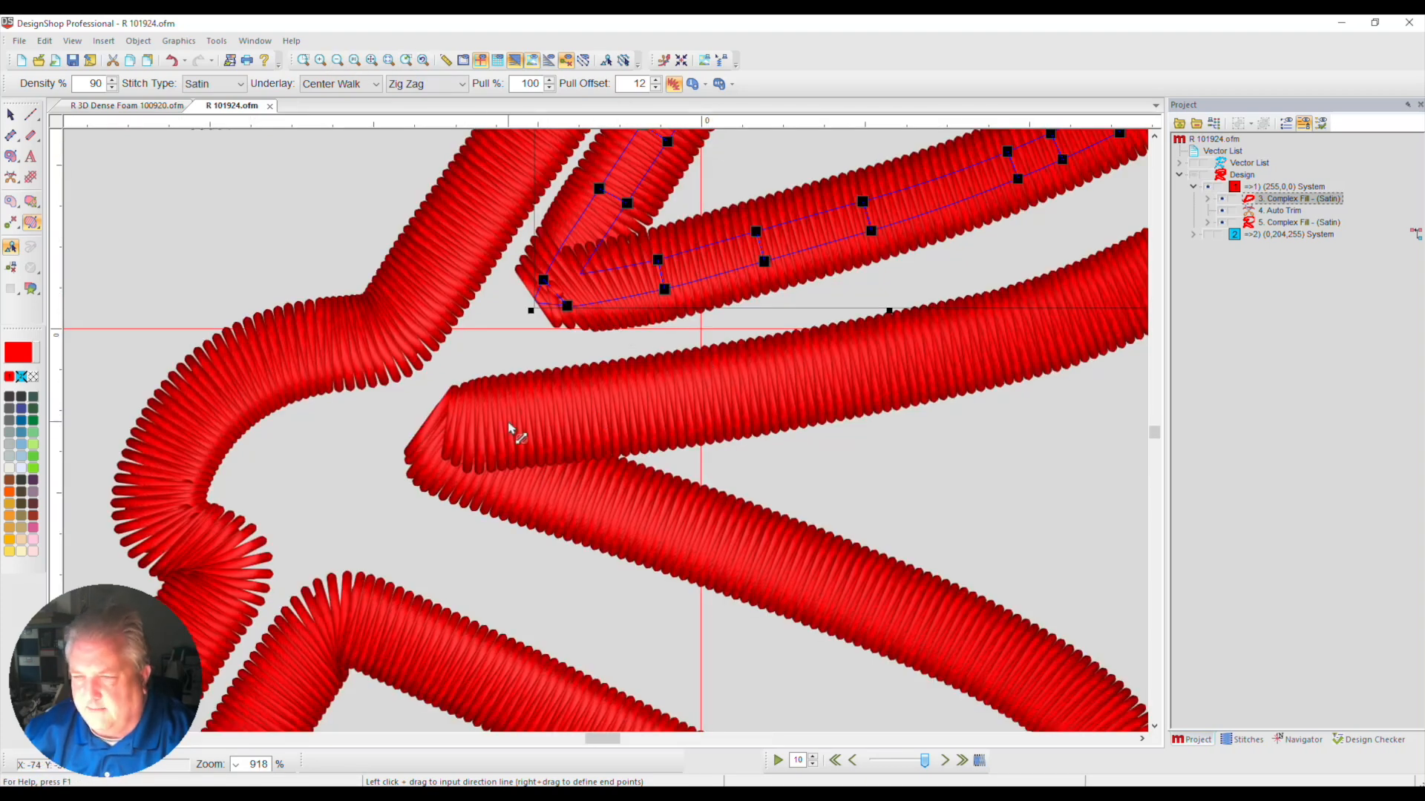
# Delete the splice line at the outer red border's sharp corner between the R's bowl and diagonal leg
pyautogui.click(11, 115)
pyautogui.click(531, 429)
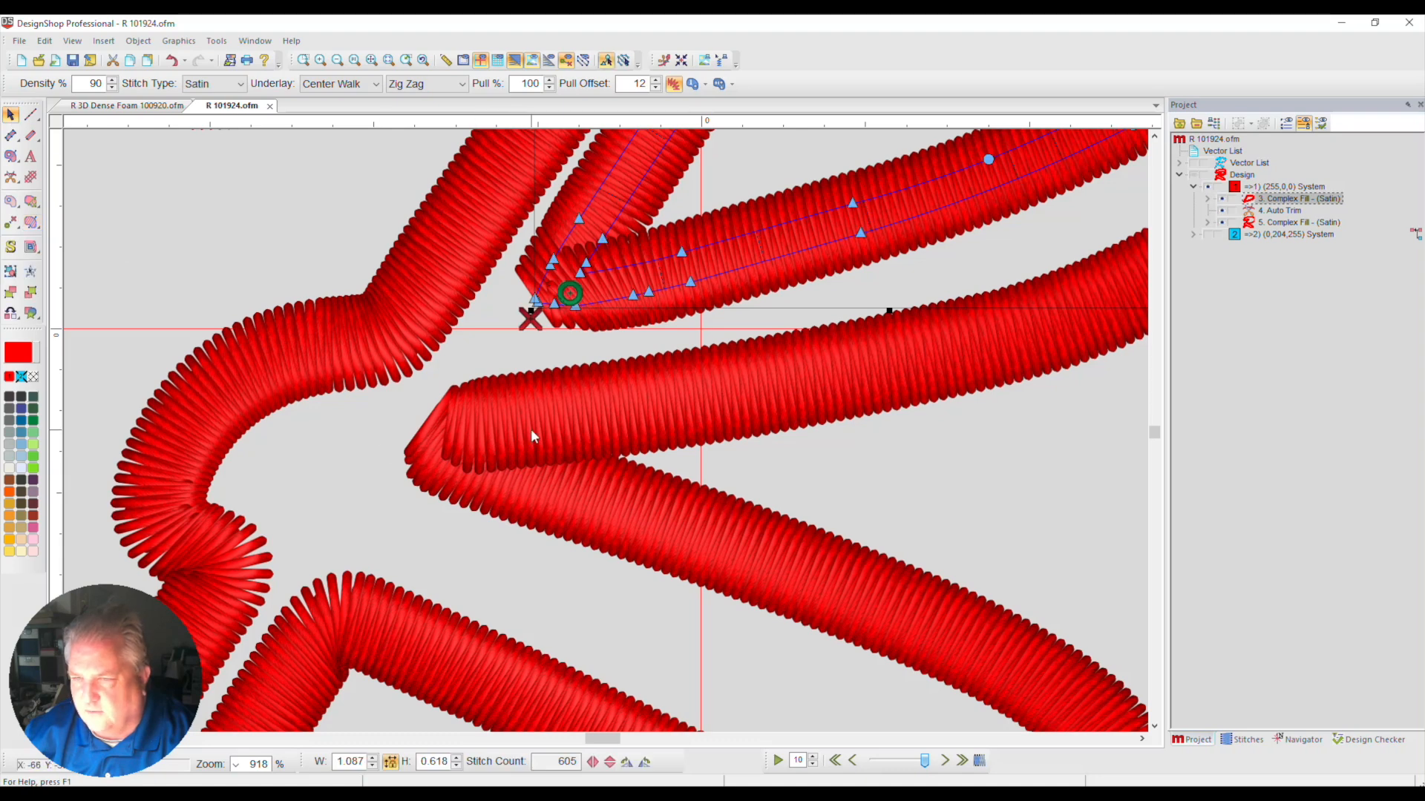
pyautogui.click(440, 424)
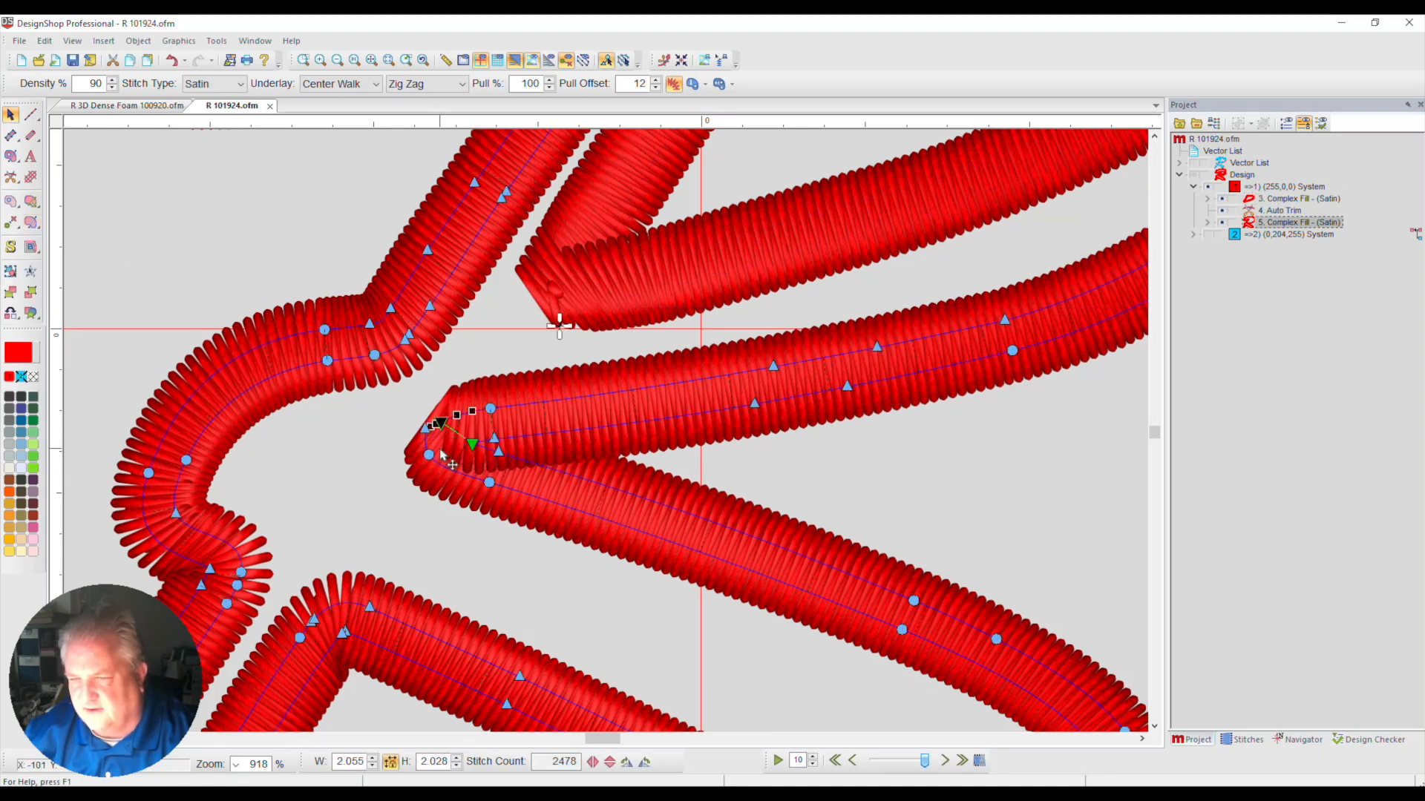
pyautogui.press('Delete')
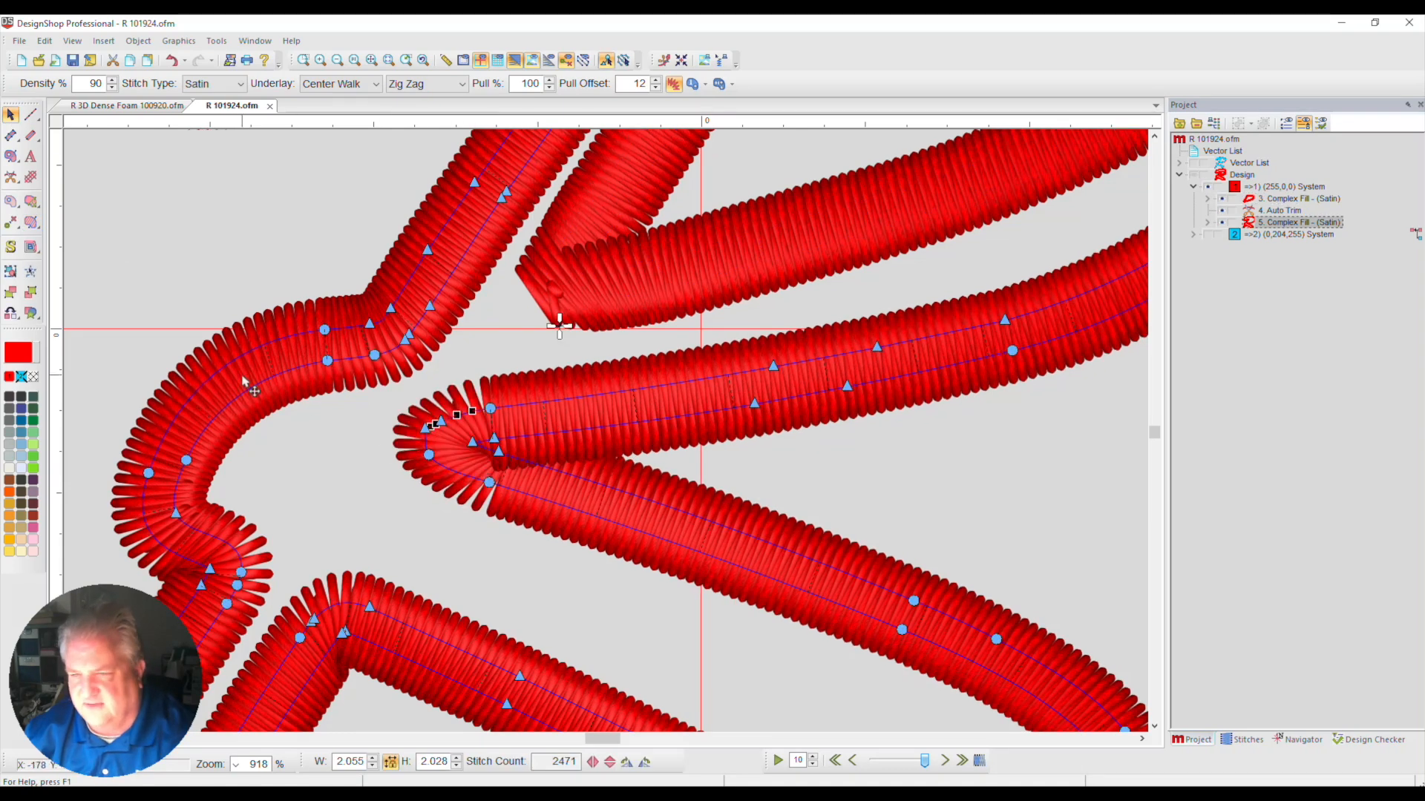
# Add a steep stitch direction line across that sharp corner and delete the two direction lines just inside it
pyautogui.click(31, 223)
pyautogui.moveTo(477, 379); pyautogui.dragTo(434, 518)
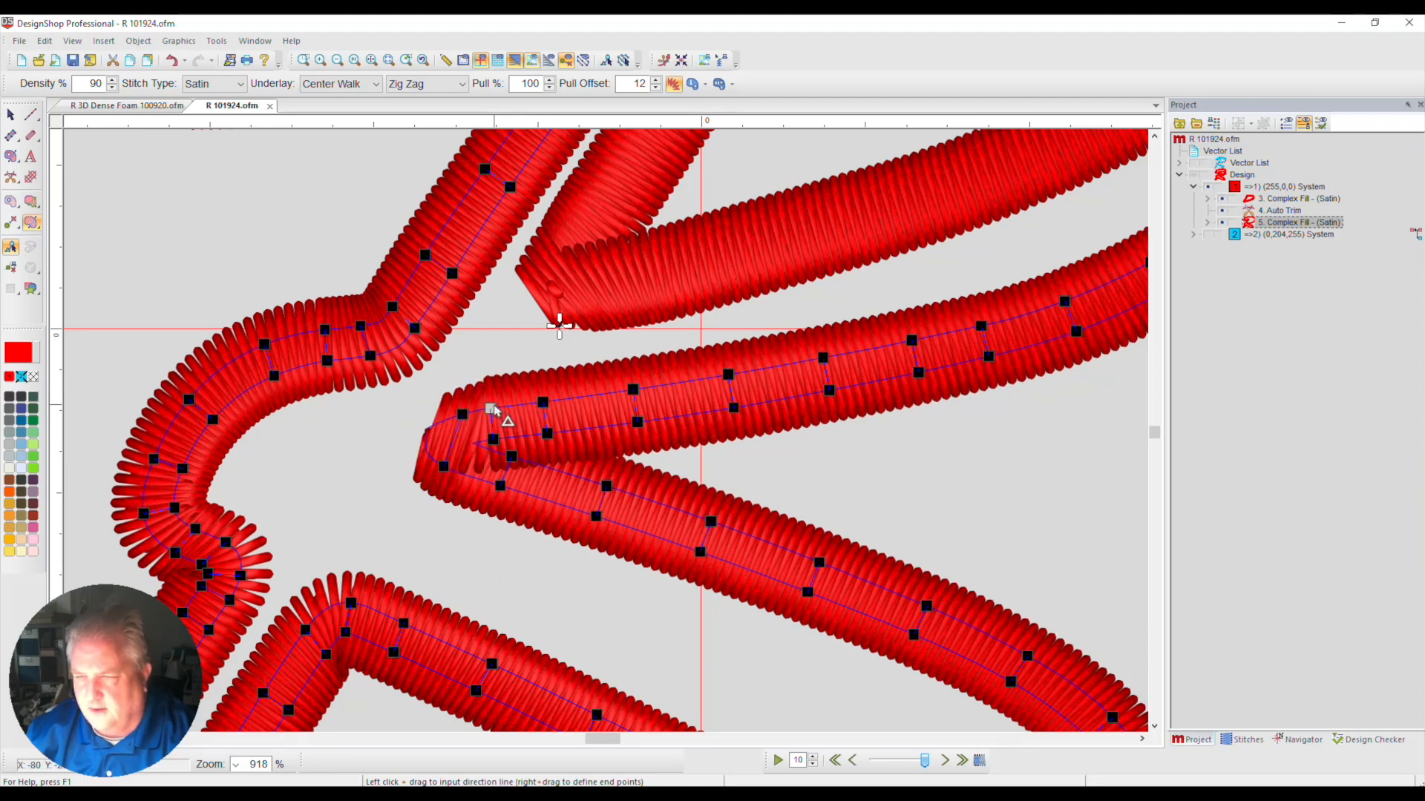
pyautogui.moveTo(494, 413); pyautogui.dragTo(505, 454)
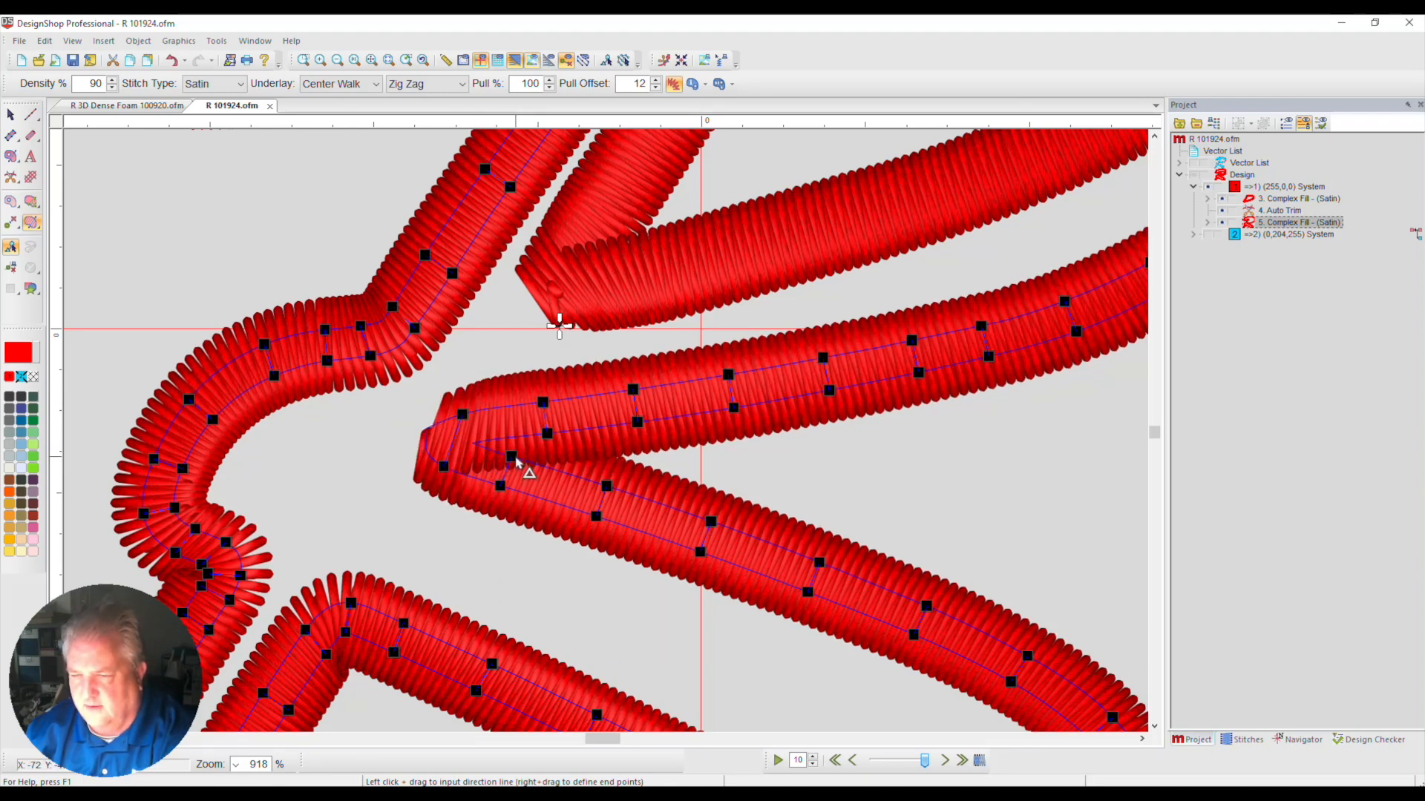
pyautogui.press('Delete')
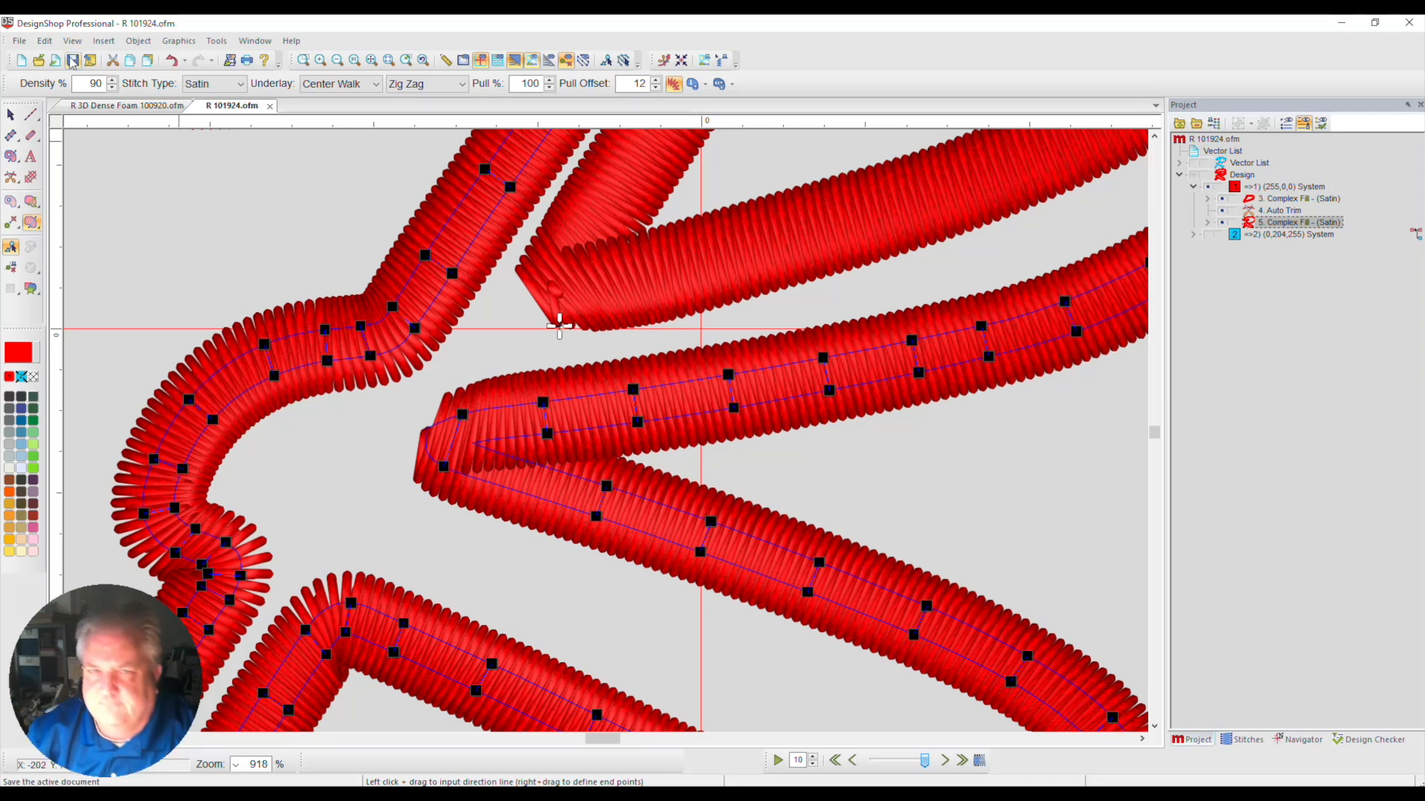
# Delete the three crowded stitch direction lines at the outer border's bend where the R's curved stem meets its lower-left leg
pyautogui.scroll(-2, 268, 472)
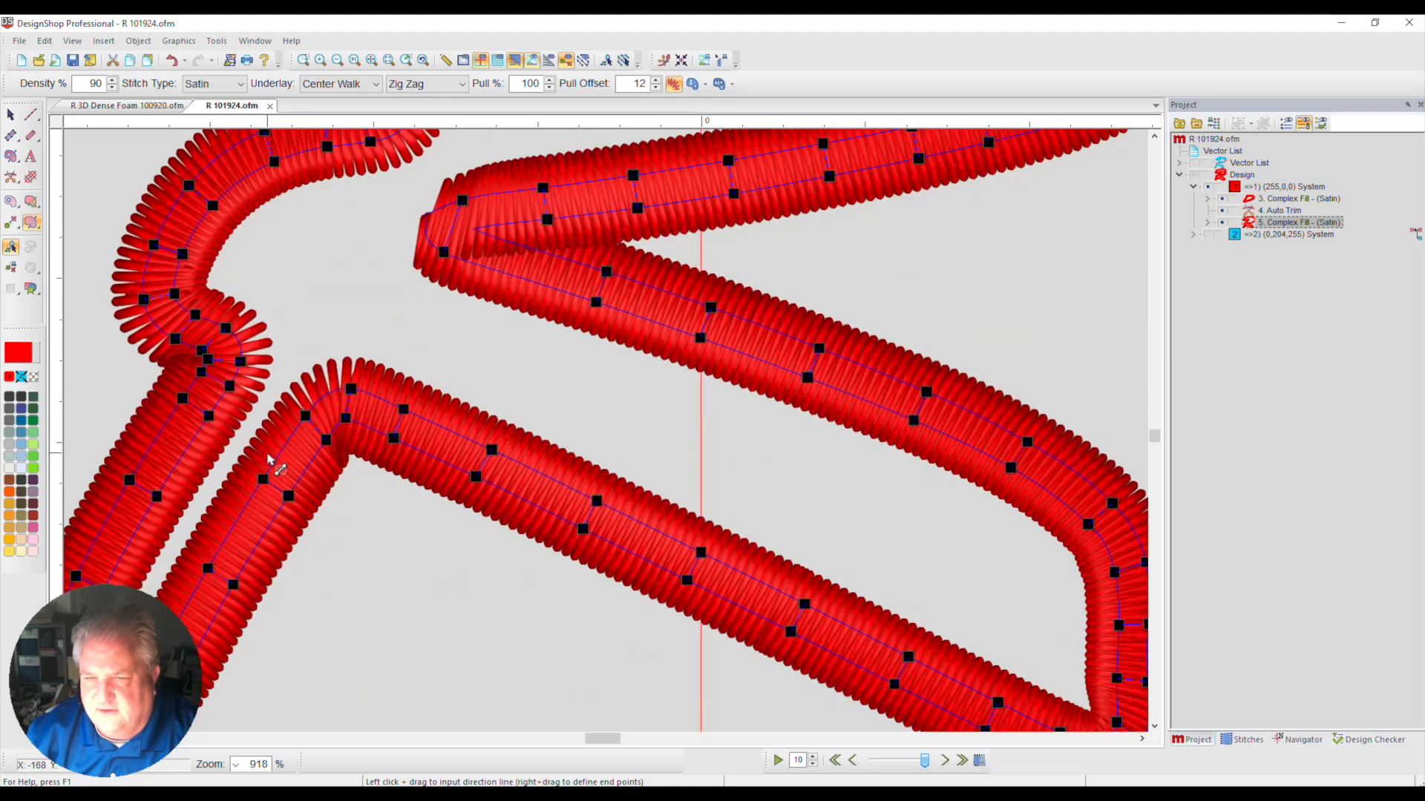
pyautogui.scroll(-2, 226, 445)
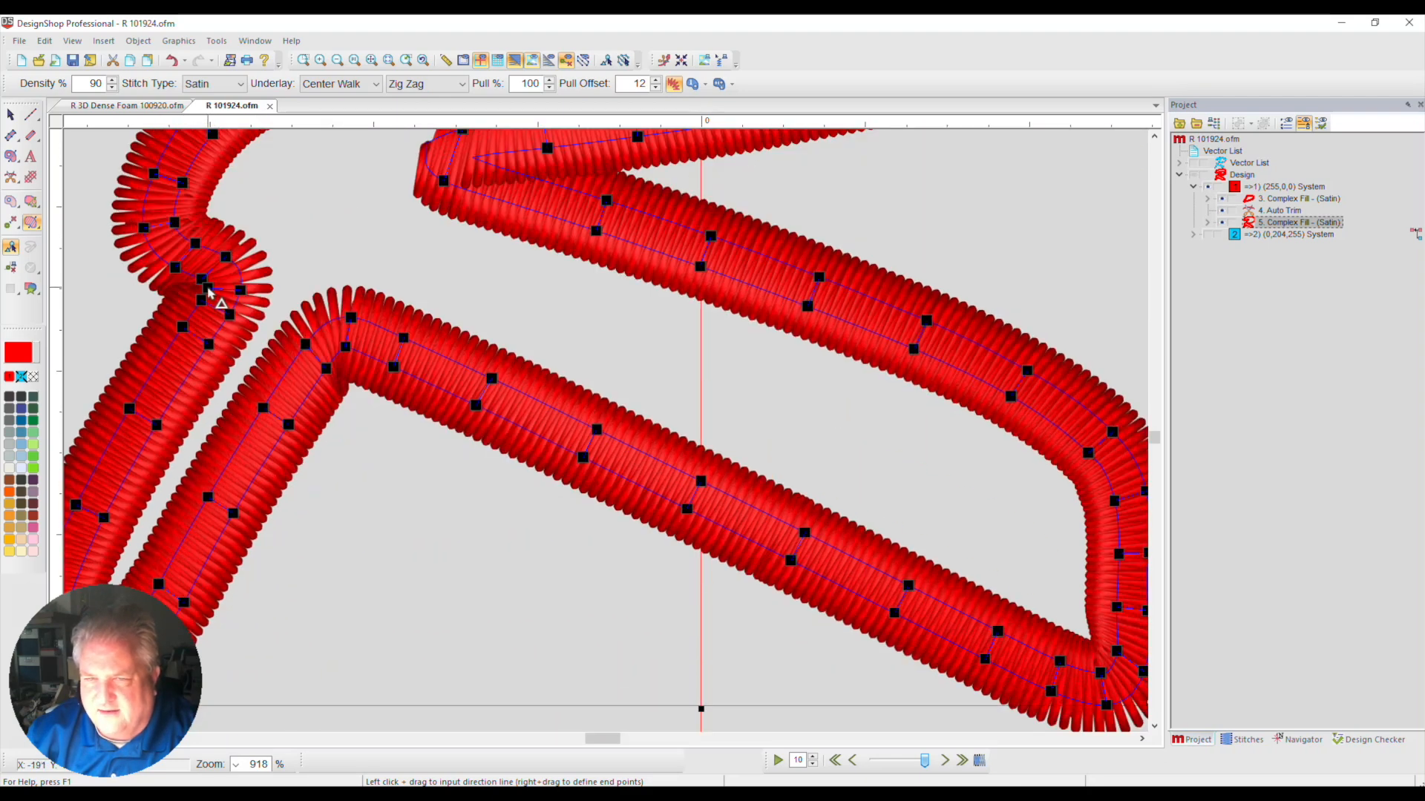
pyautogui.click(303, 59)
pyautogui.moveTo(111, 234); pyautogui.dragTo(400, 409)
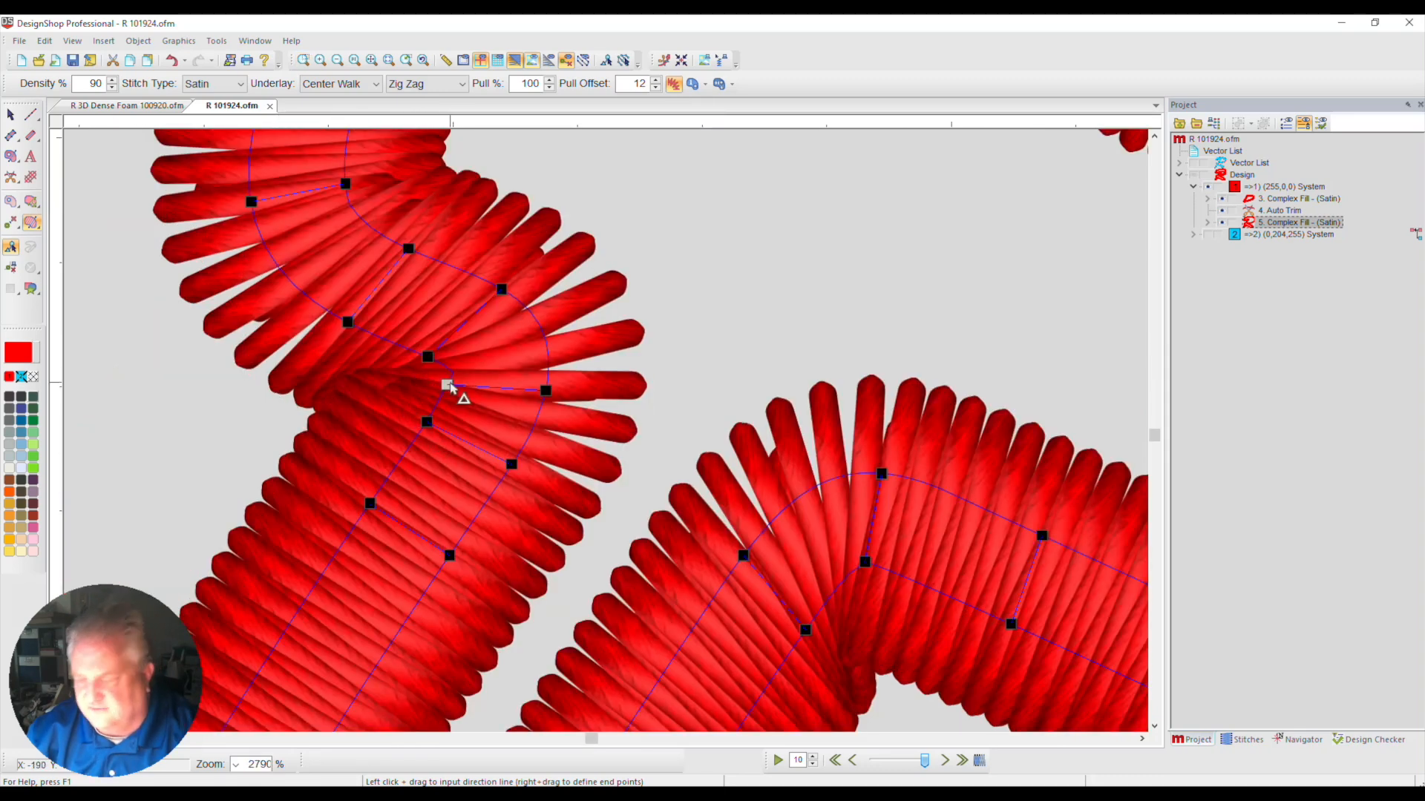
pyautogui.press('Delete')
pyautogui.click(427, 357)
pyautogui.press('Delete')
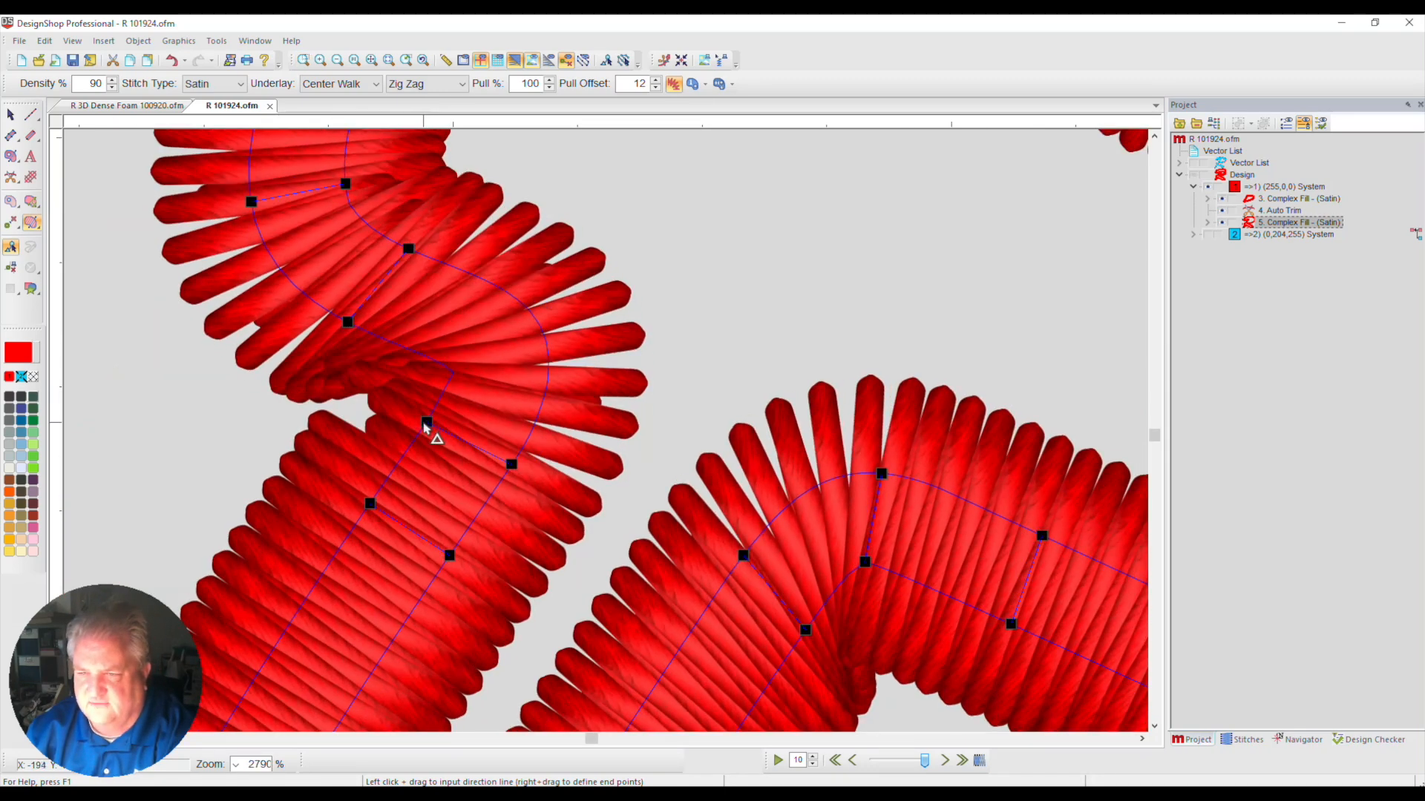
pyautogui.click(427, 422)
pyautogui.press('Delete')
# Shift the inner ends of the direction lines above and below that bend outward, and add one stitch direction line across it
pyautogui.click(347, 322)
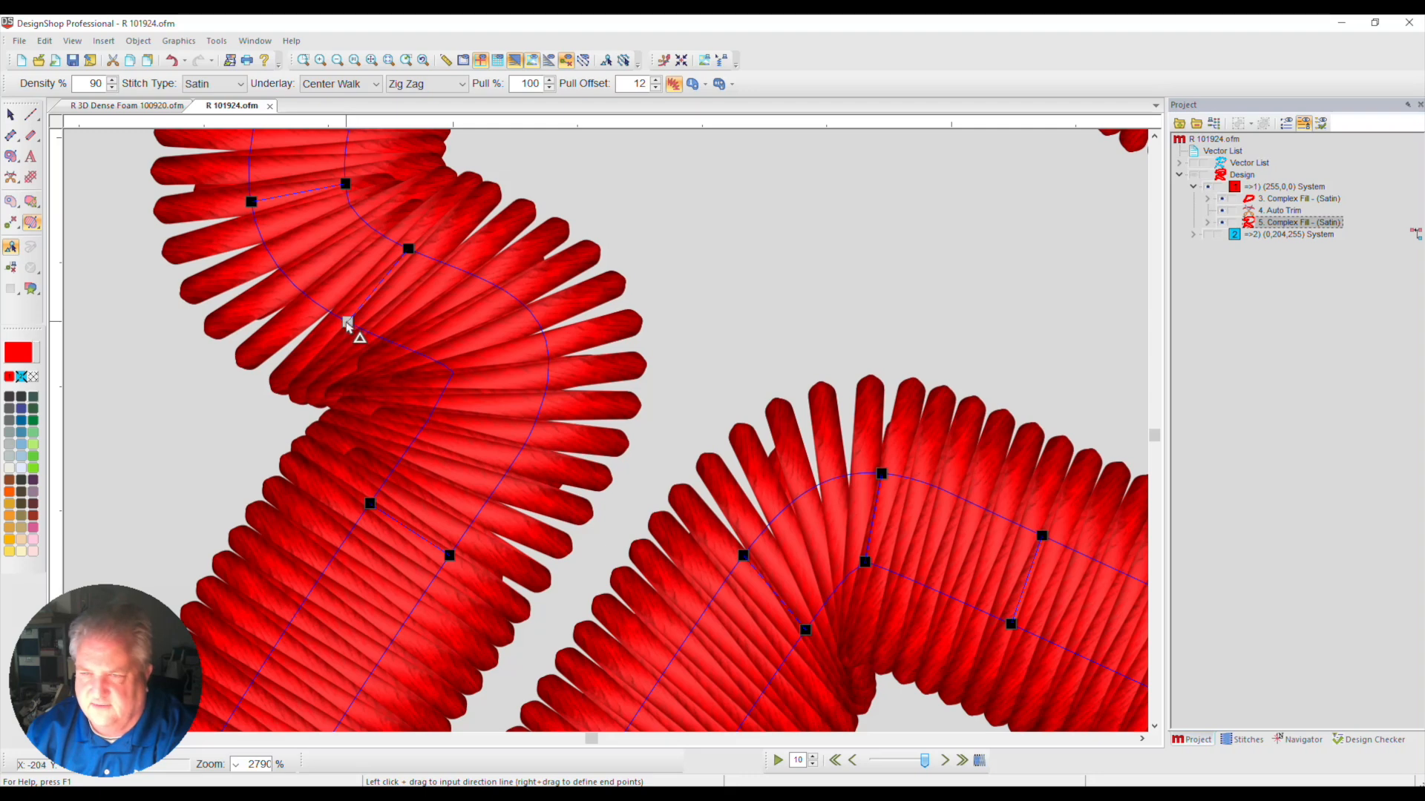
pyautogui.moveTo(348, 322); pyautogui.dragTo(319, 305)
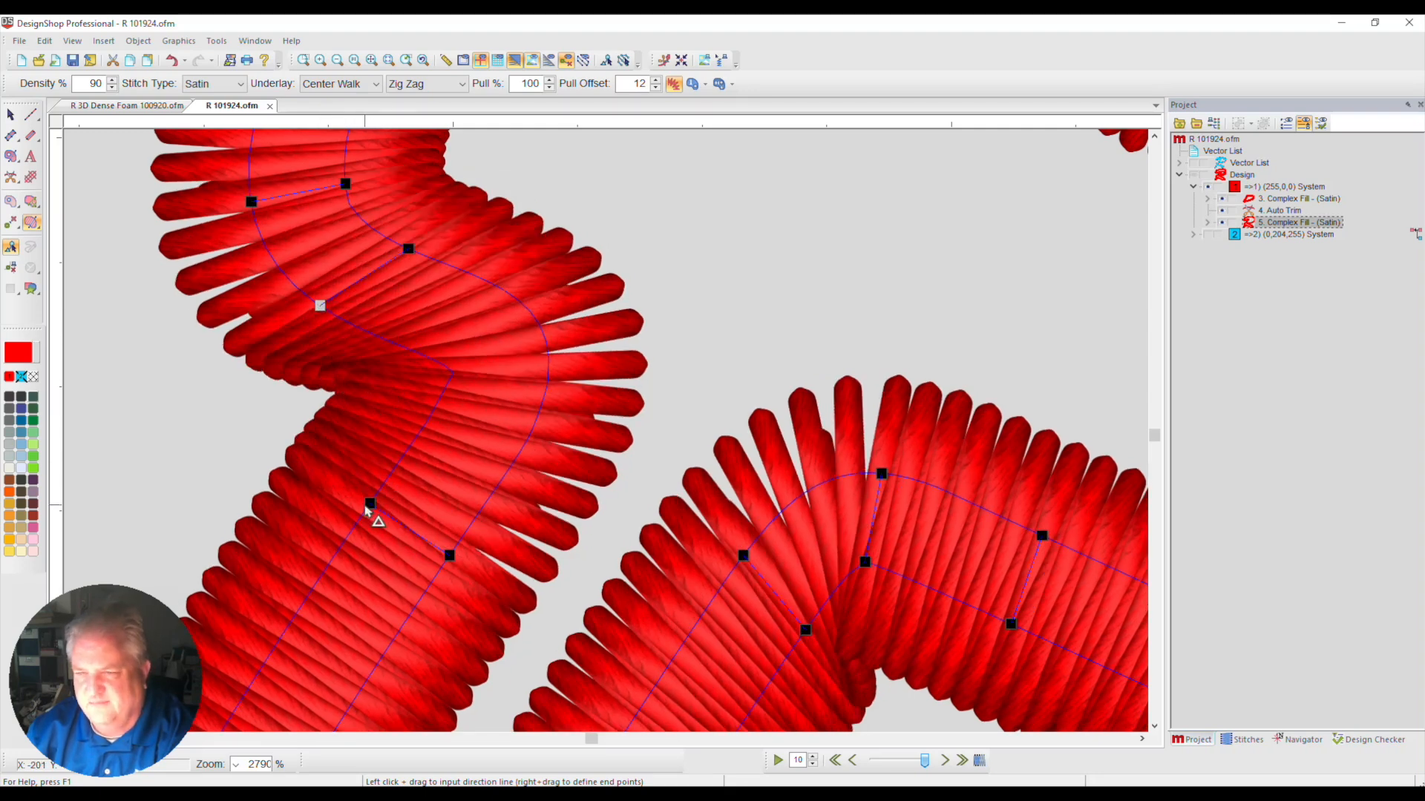
pyautogui.moveTo(369, 503); pyautogui.dragTo(349, 534)
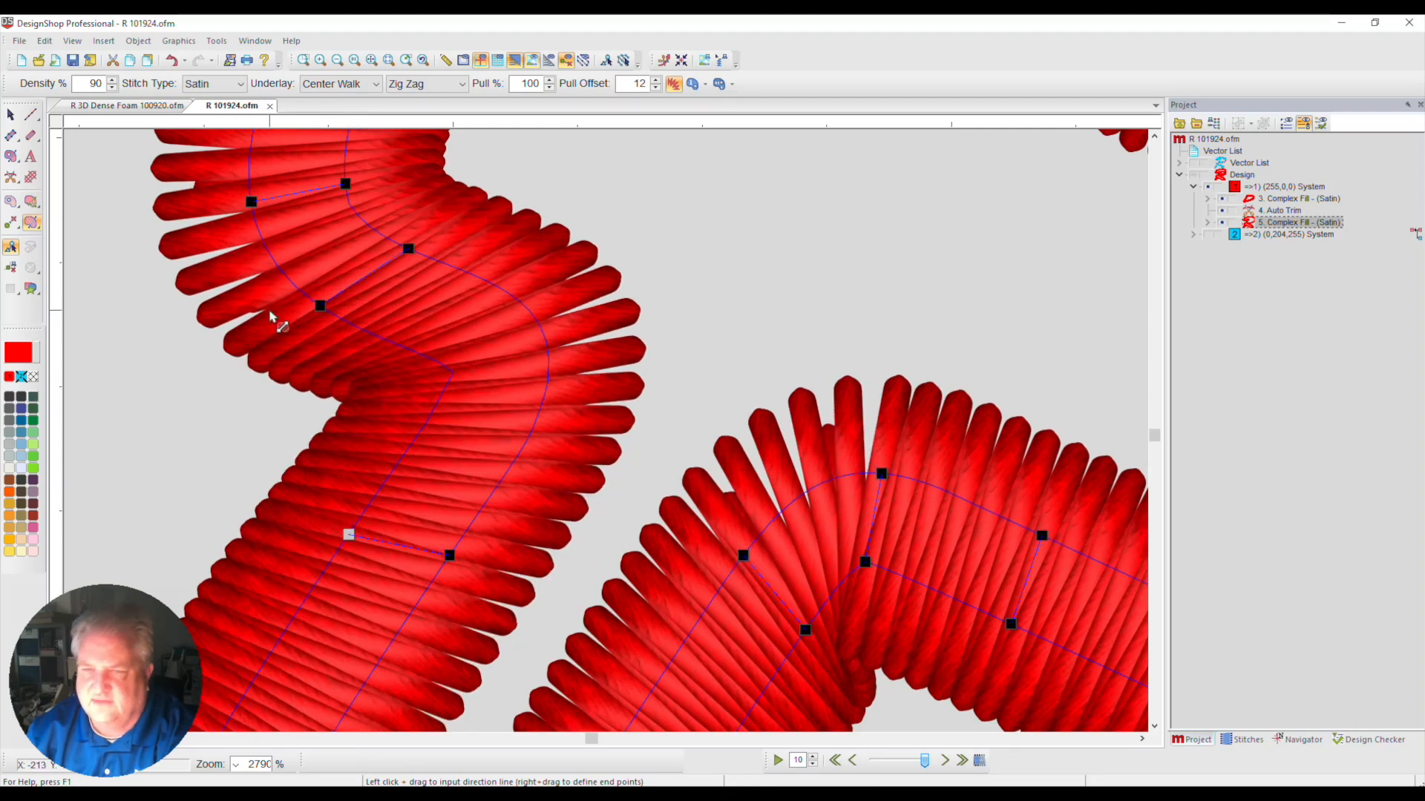
pyautogui.press('space')
pyautogui.press('space')
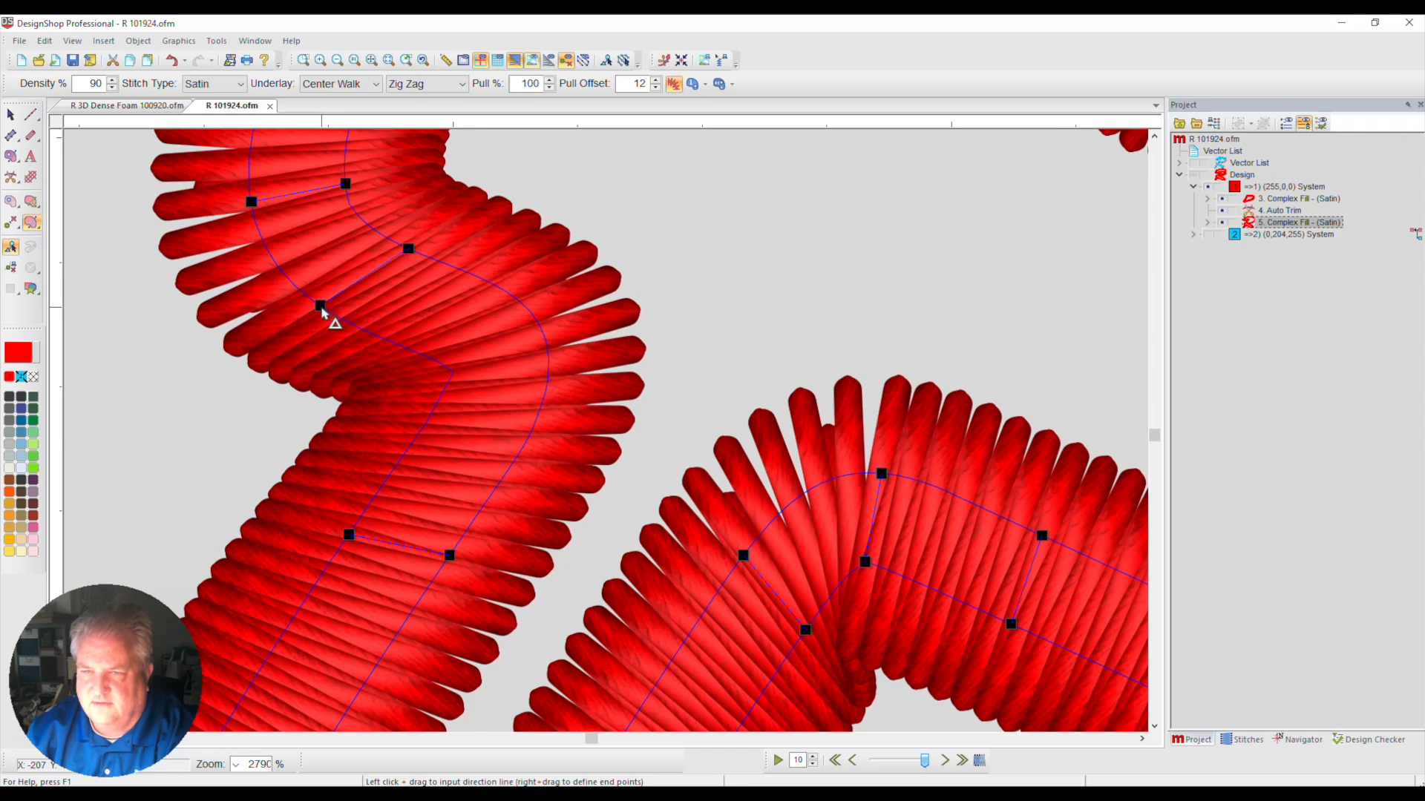
pyautogui.moveTo(320, 305); pyautogui.dragTo(298, 289)
pyautogui.moveTo(374, 367); pyautogui.dragTo(584, 315)
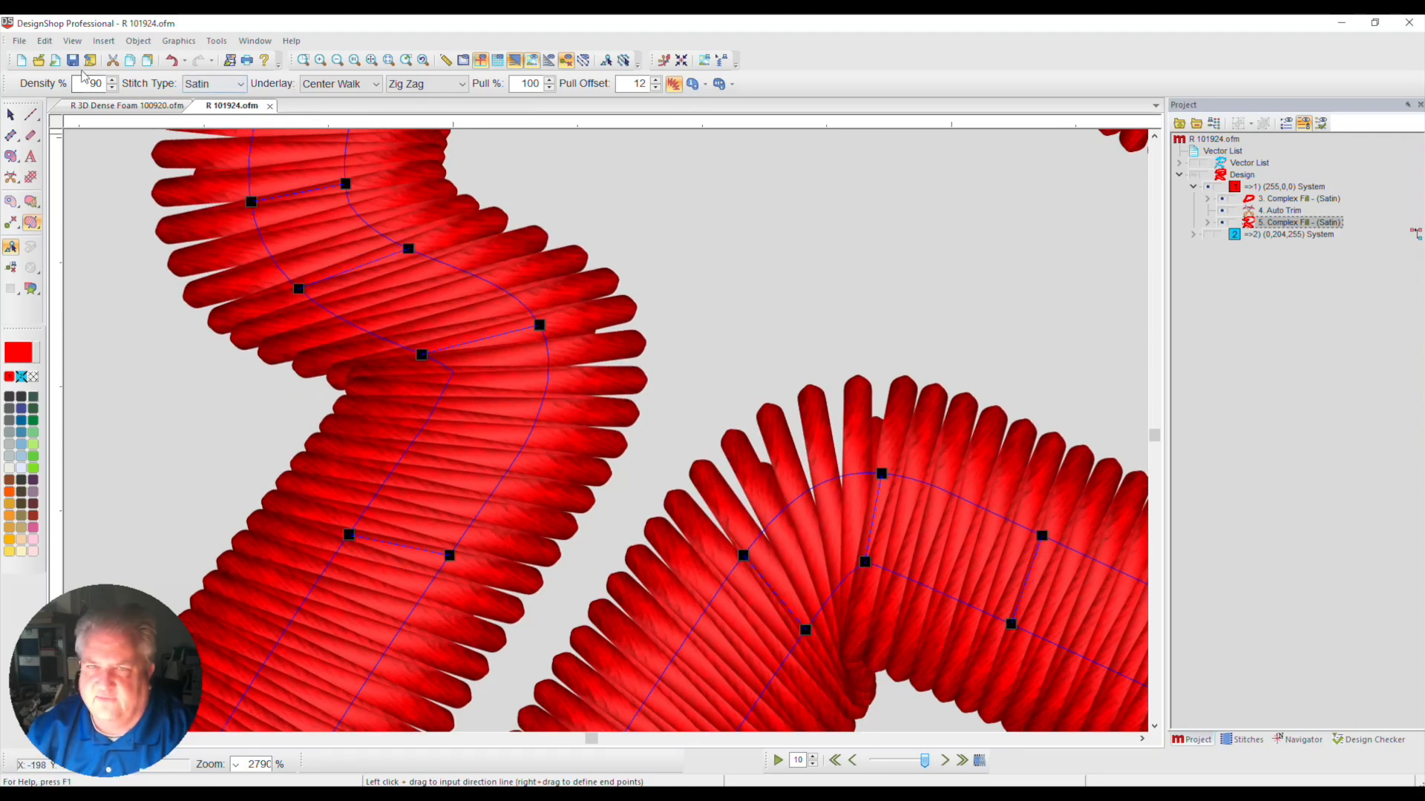
# Adjust the outer end of a direction line at the lower-left leg's rounded tip and delete the neighbouring direction line
pyautogui.click(375, 65)
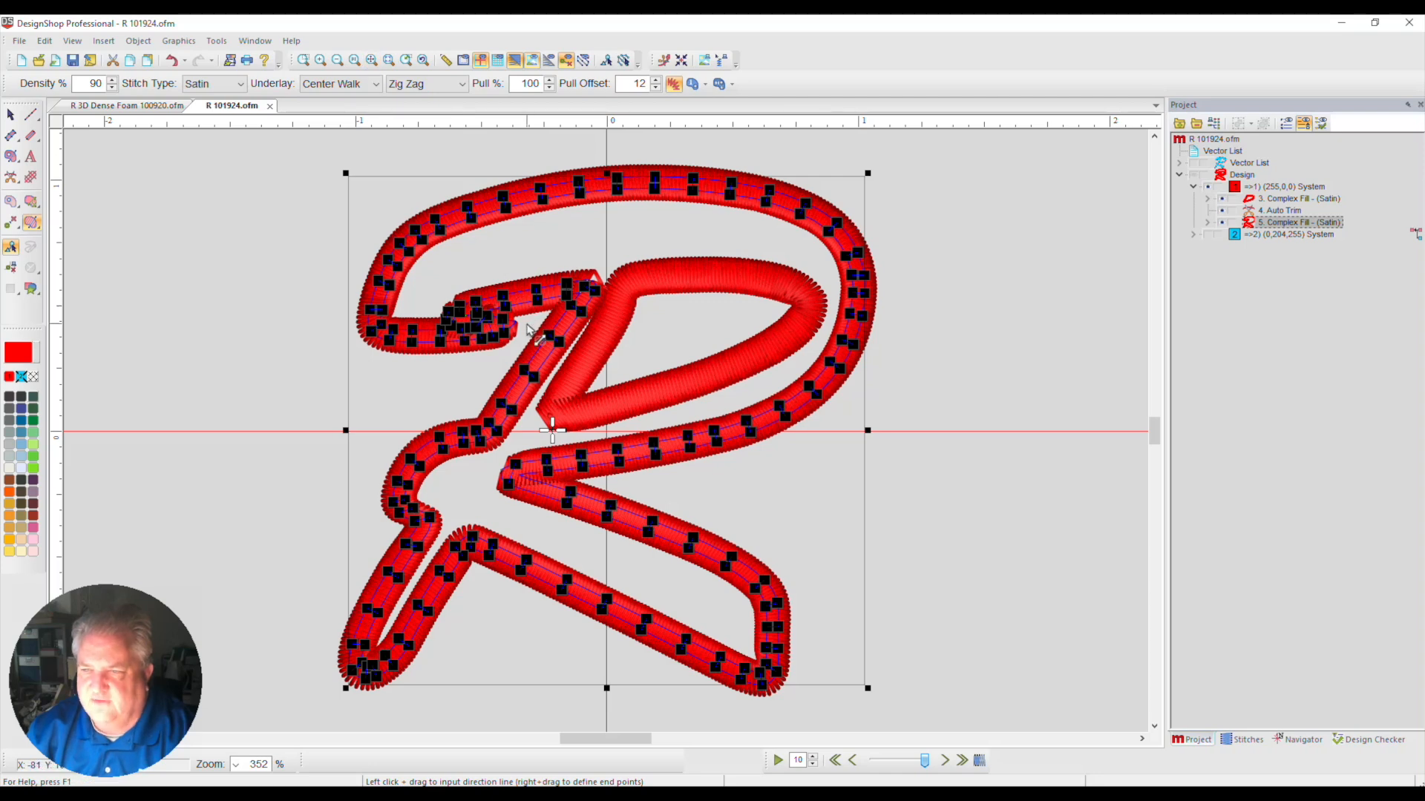
pyautogui.click(302, 60)
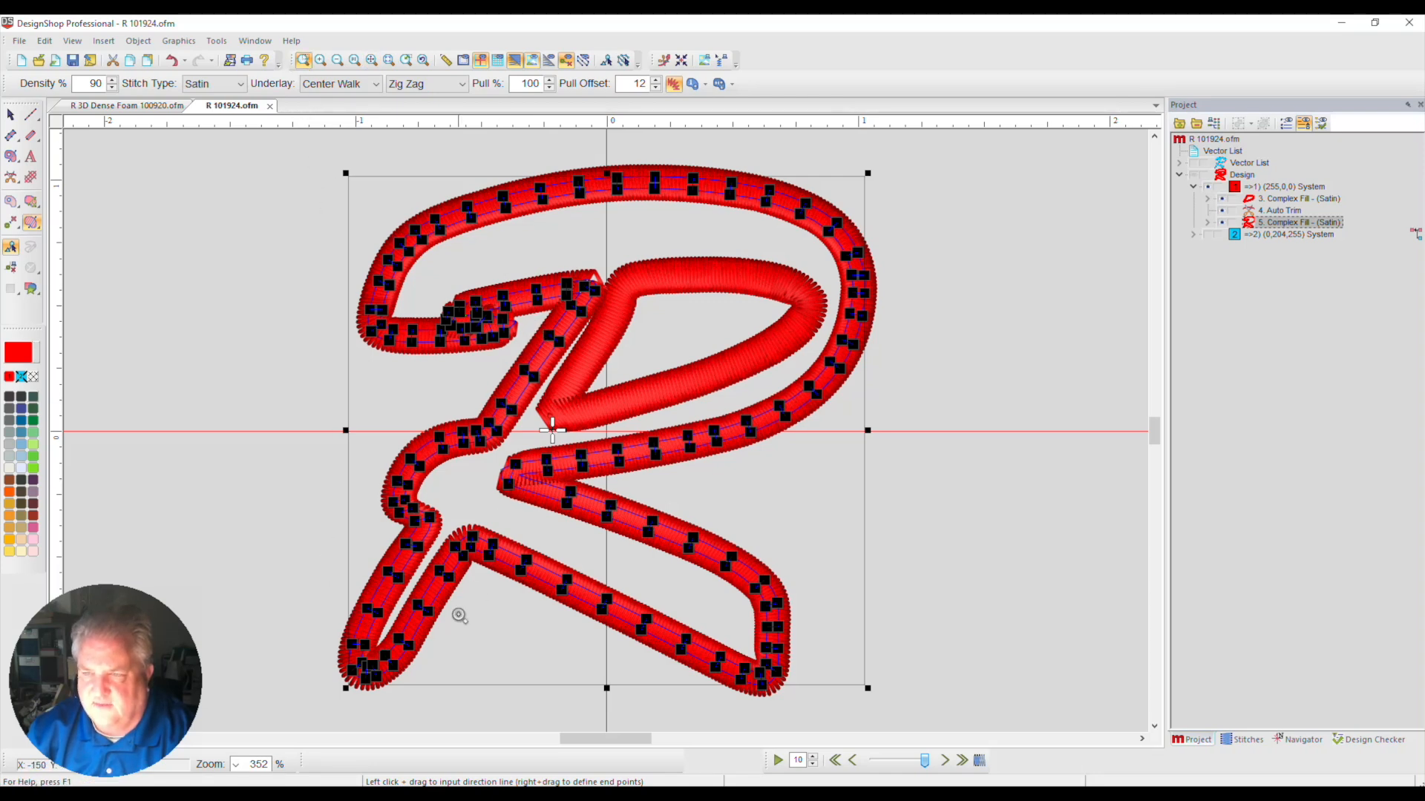
pyautogui.moveTo(282, 571); pyautogui.dragTo(525, 723)
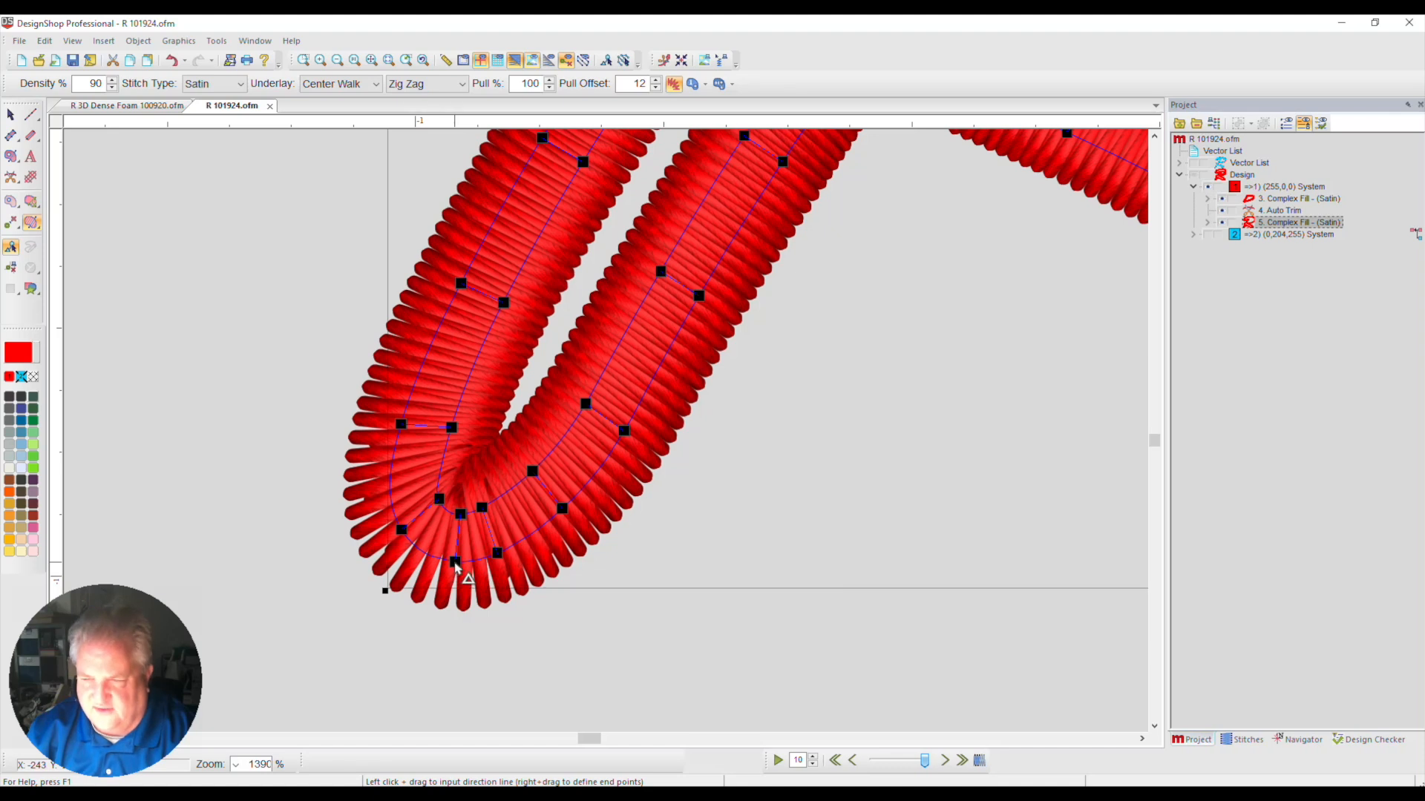
pyautogui.moveTo(455, 562); pyautogui.dragTo(444, 558)
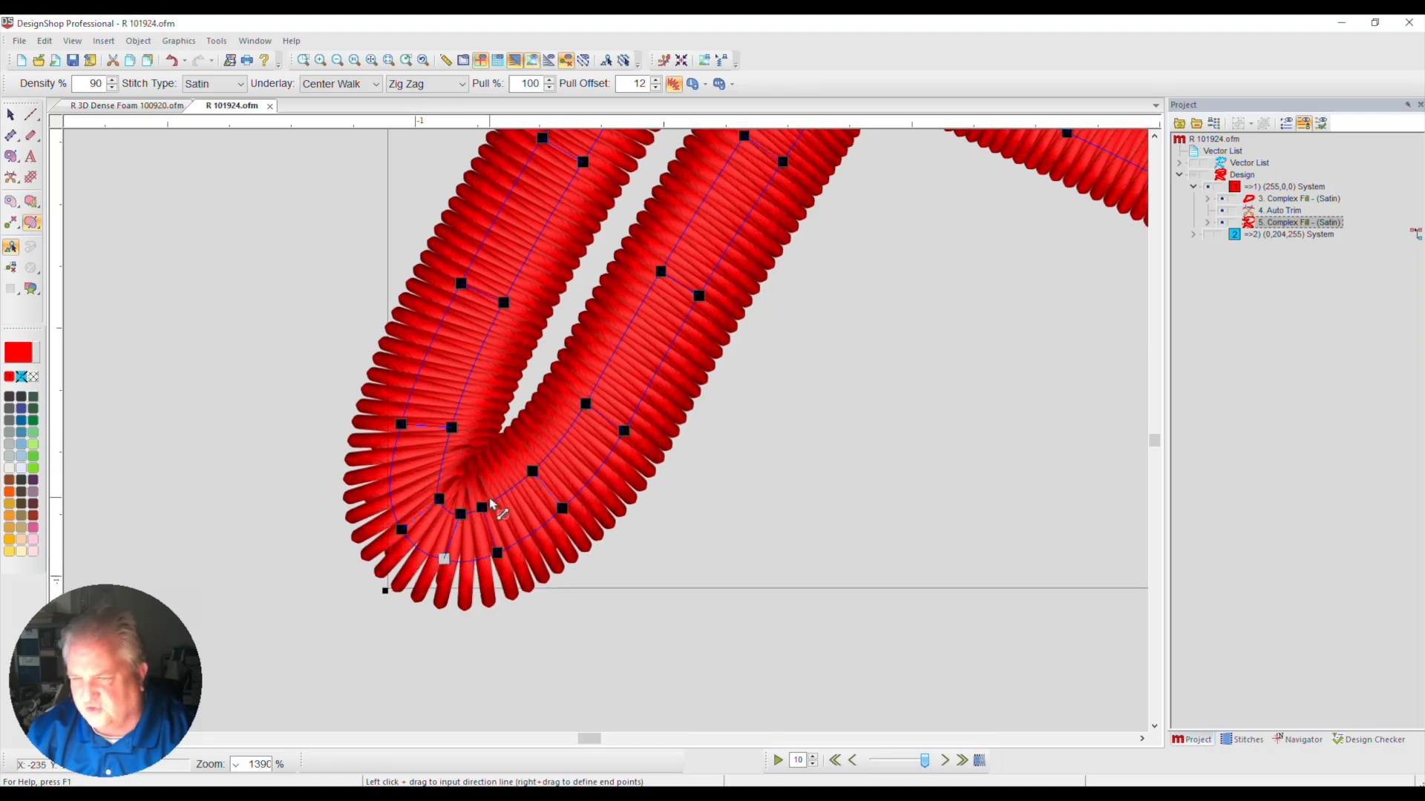
pyautogui.click(482, 508)
pyautogui.press('Delete')
# Reduce the remaining direction lines at the lower-left leg's tip to one and reposition both of its ends
pyautogui.click(461, 513)
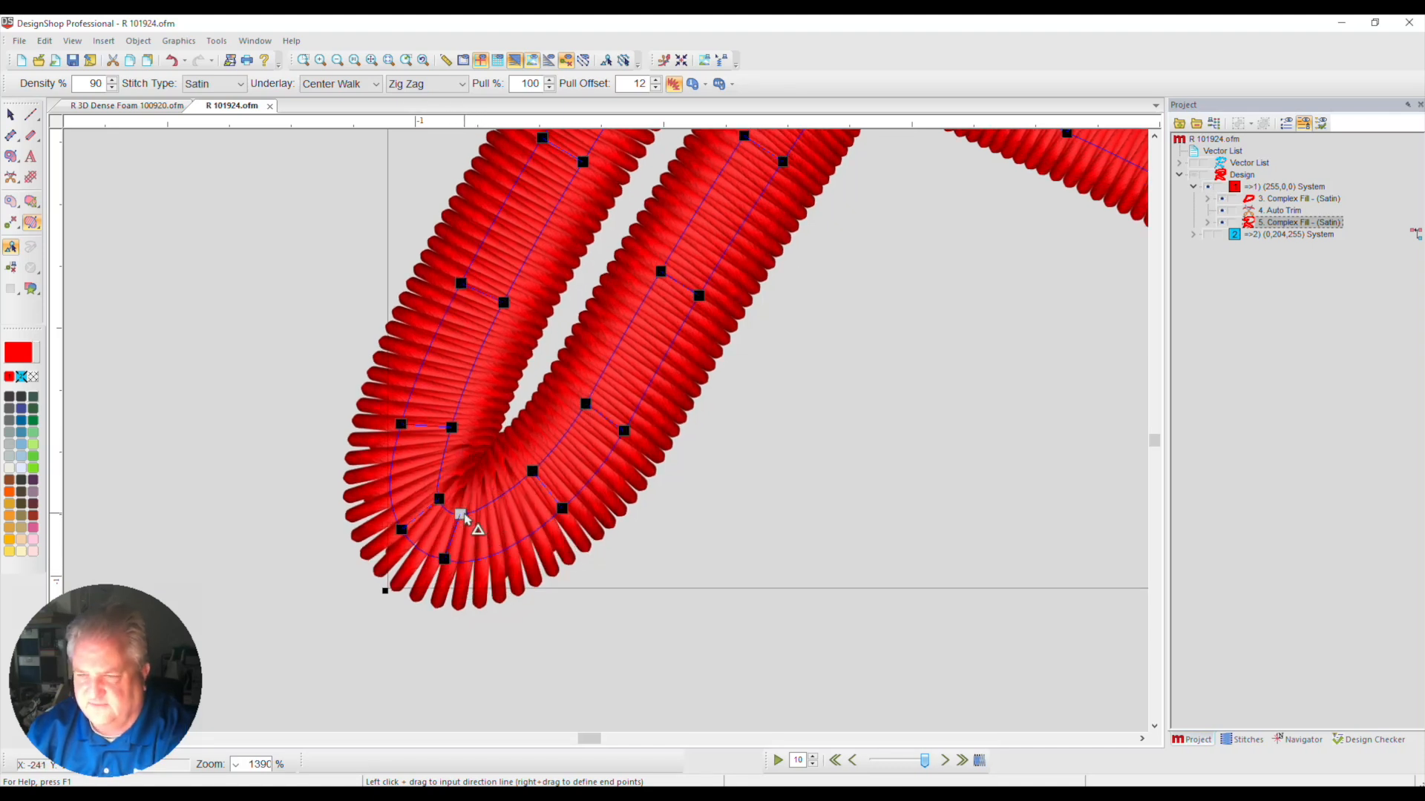
pyautogui.moveTo(466, 519); pyautogui.dragTo(449, 511)
pyautogui.click(401, 529)
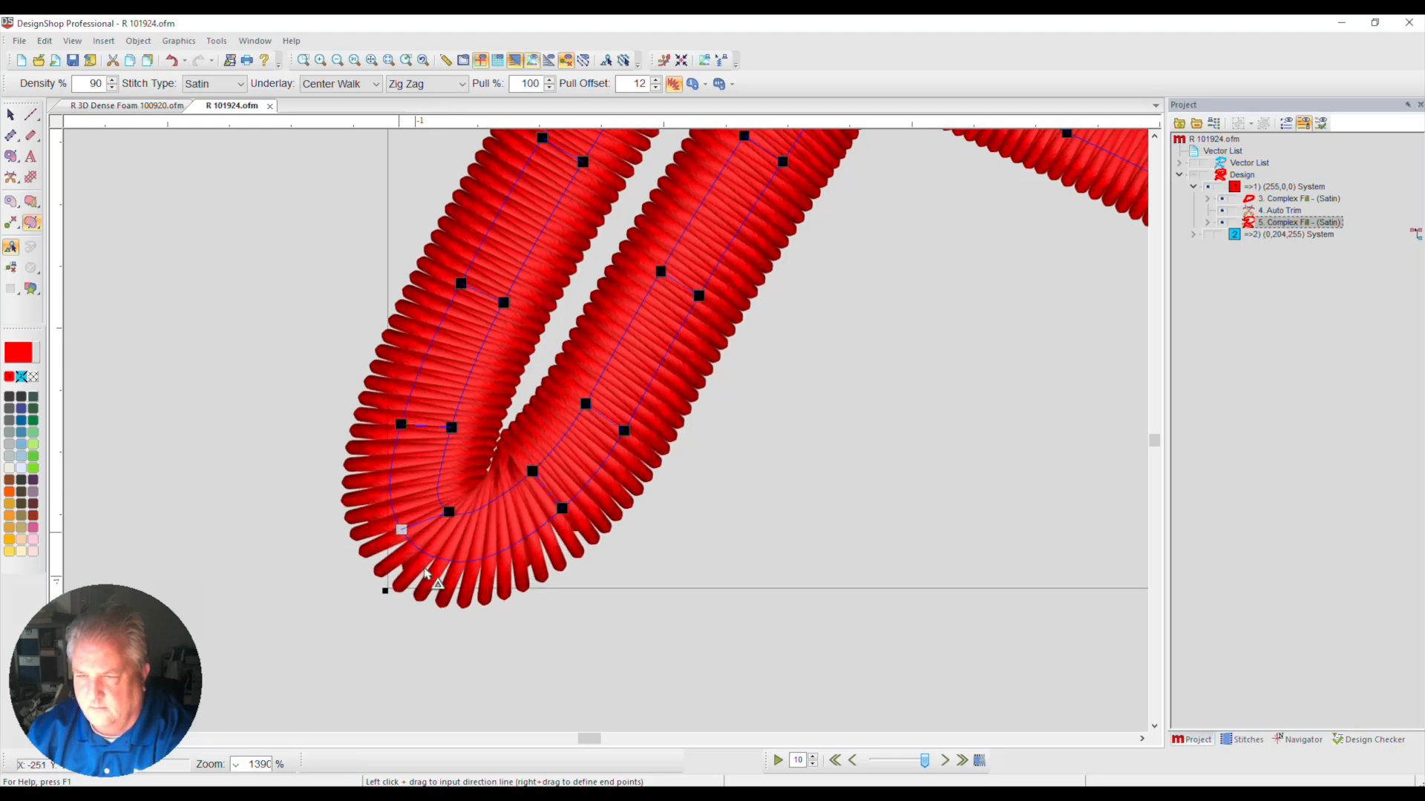
pyautogui.moveTo(425, 571); pyautogui.dragTo(432, 573)
pyautogui.moveTo(432, 558); pyautogui.dragTo(417, 547)
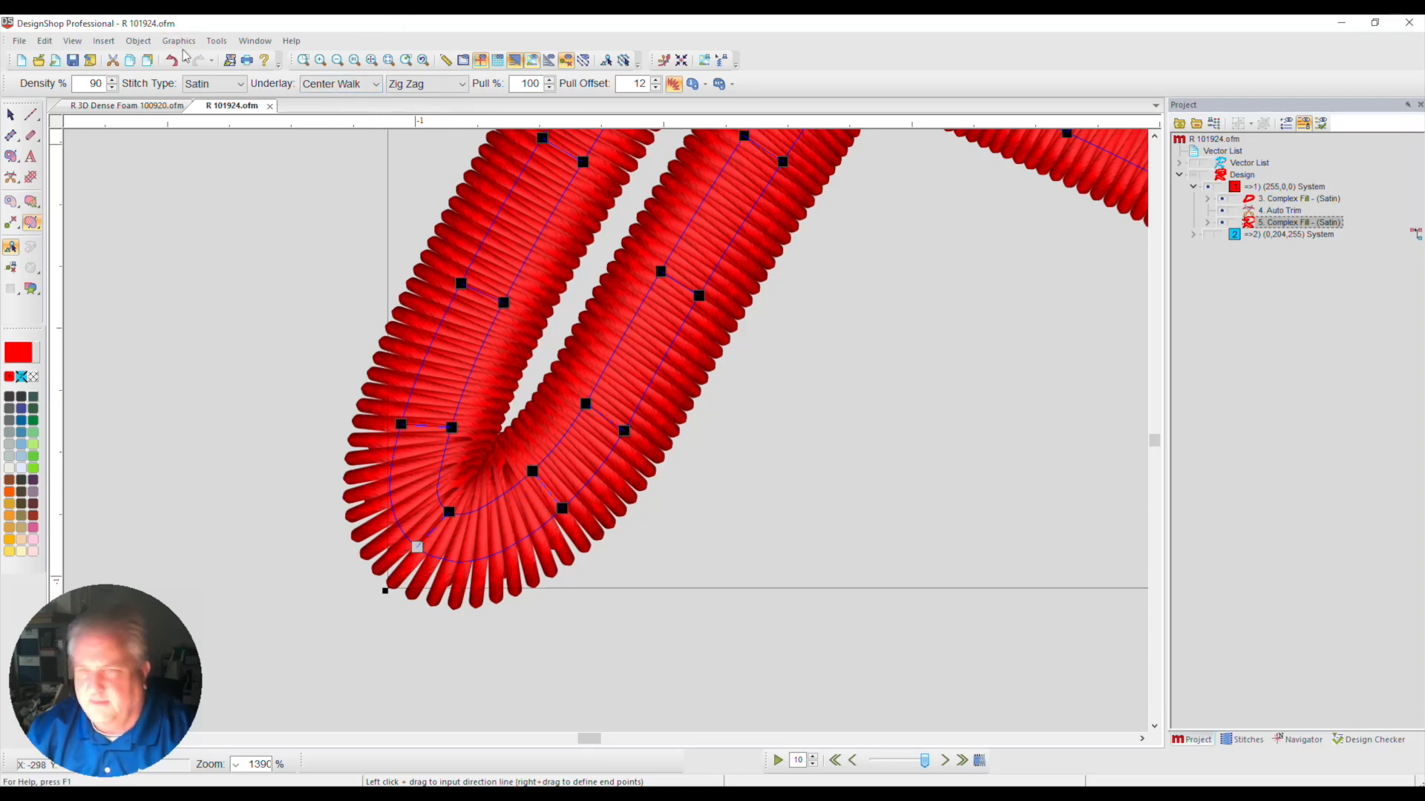
# Check the R 3D Dense Foam 100920.ofm design for comparison and delete the direction line at the tip in R 101924.ofm
pyautogui.click(164, 108)
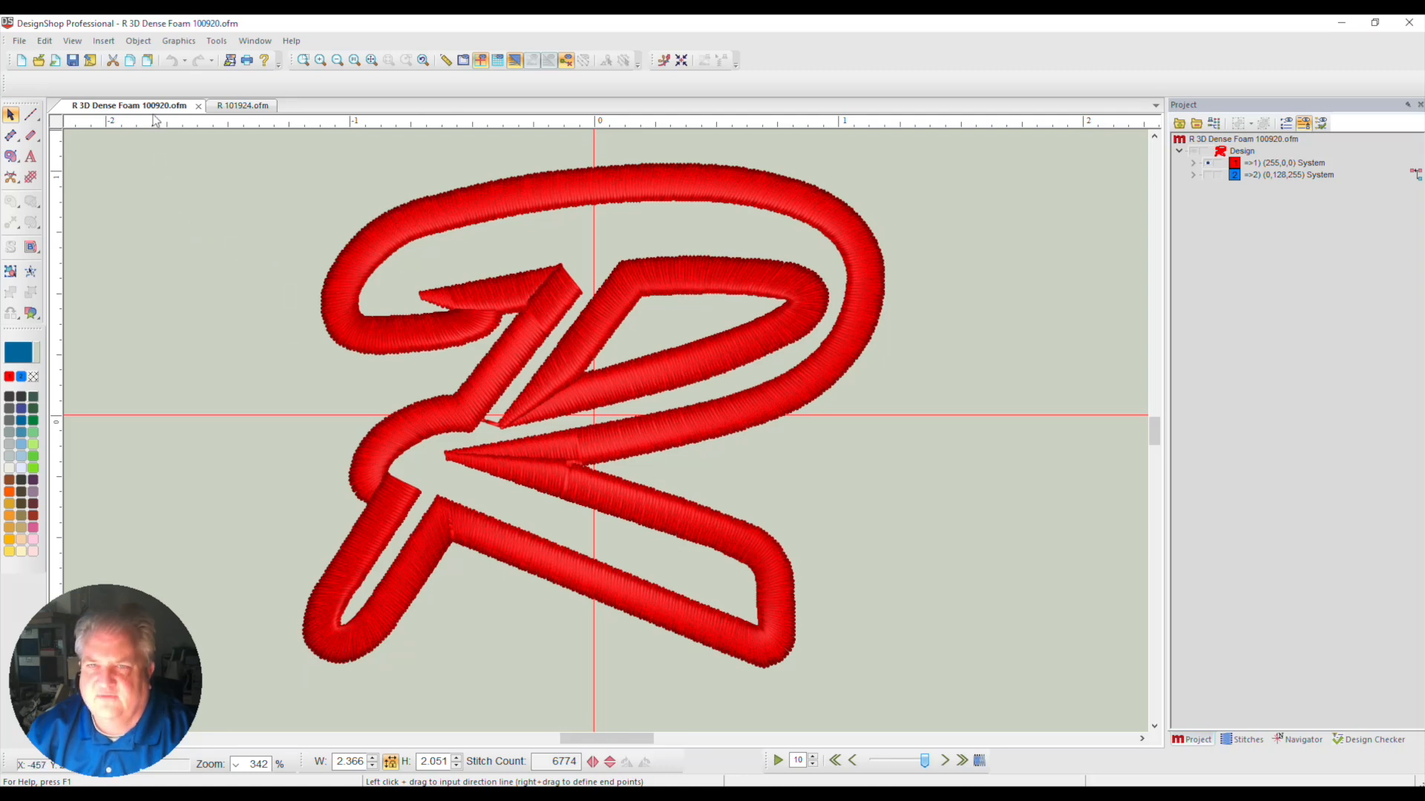
pyautogui.click(244, 108)
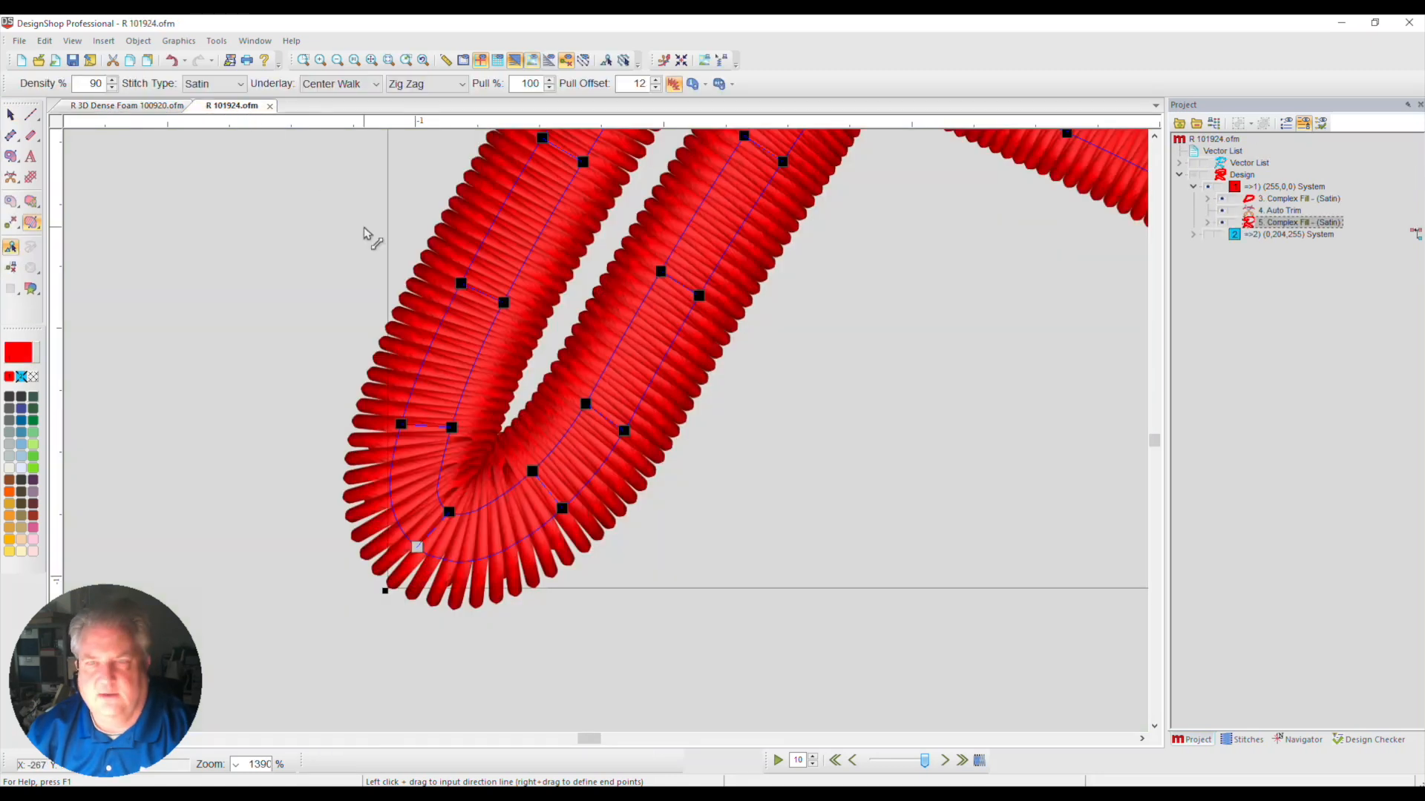
pyautogui.press('Delete')
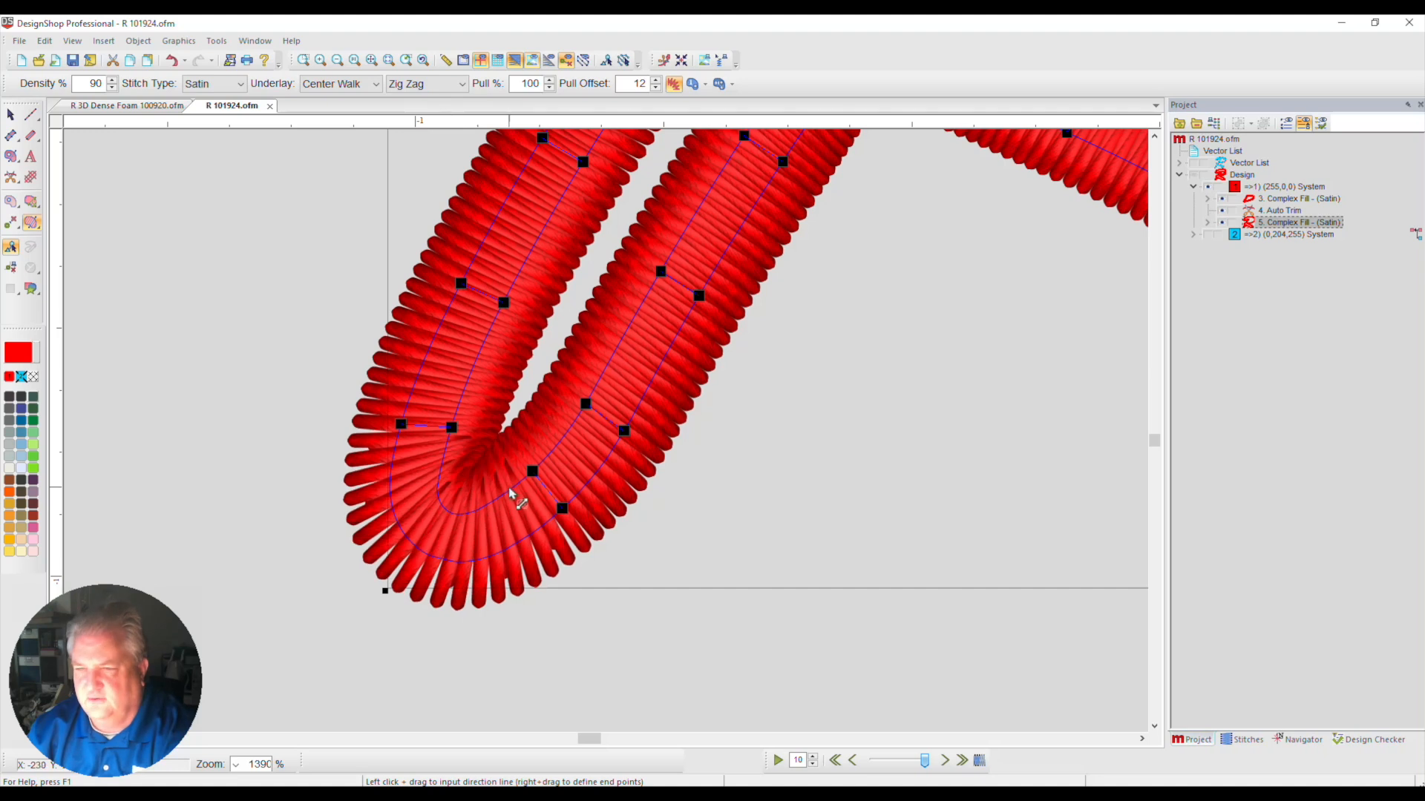
# Try replacing the two direction lines beside the lower-left leg's tip with one diagonal line across it, undoing the changes
pyautogui.click(532, 473)
pyautogui.press('Delete')
pyautogui.click(401, 425)
pyautogui.press('Delete')
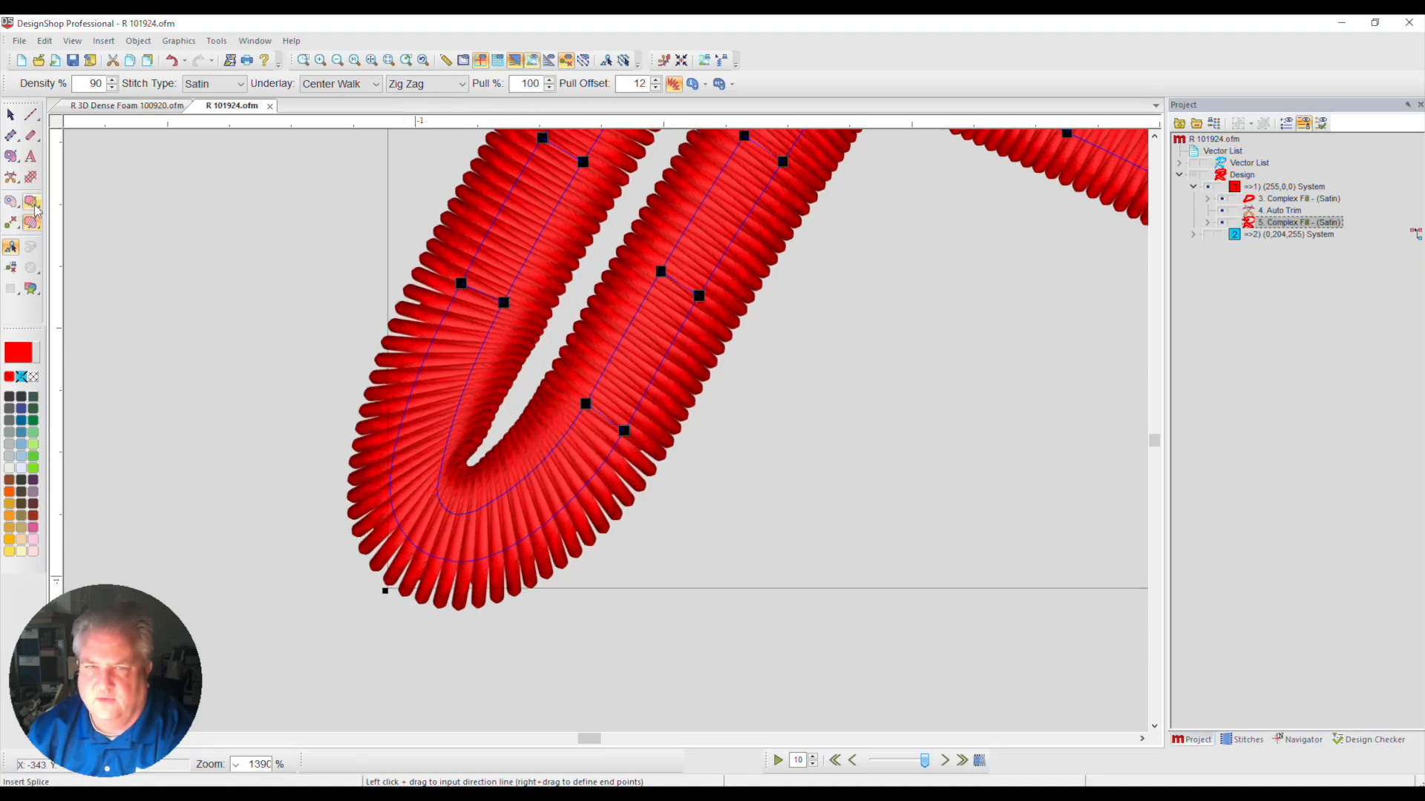
pyautogui.click(34, 224)
pyautogui.click(31, 223)
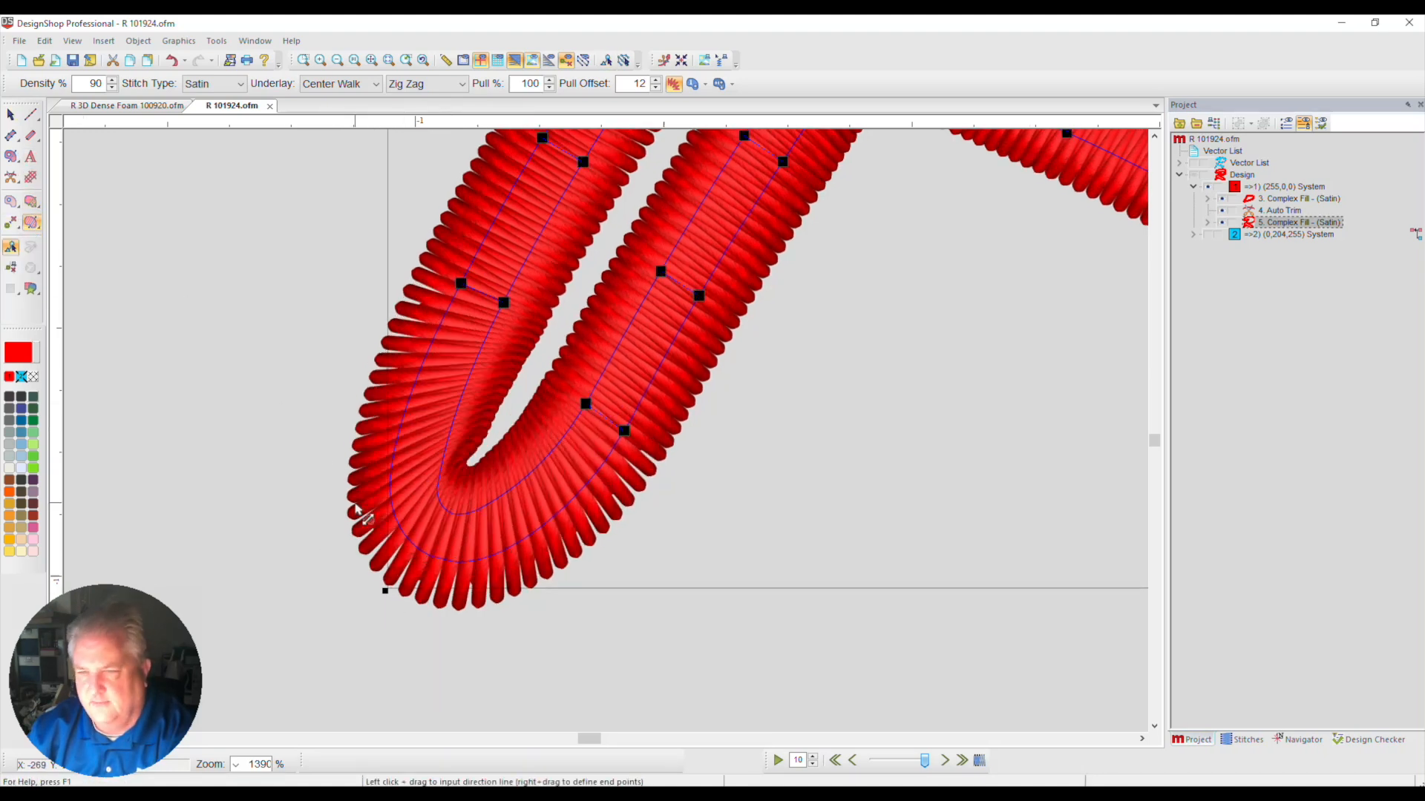
pyautogui.moveTo(368, 494); pyautogui.dragTo(629, 638)
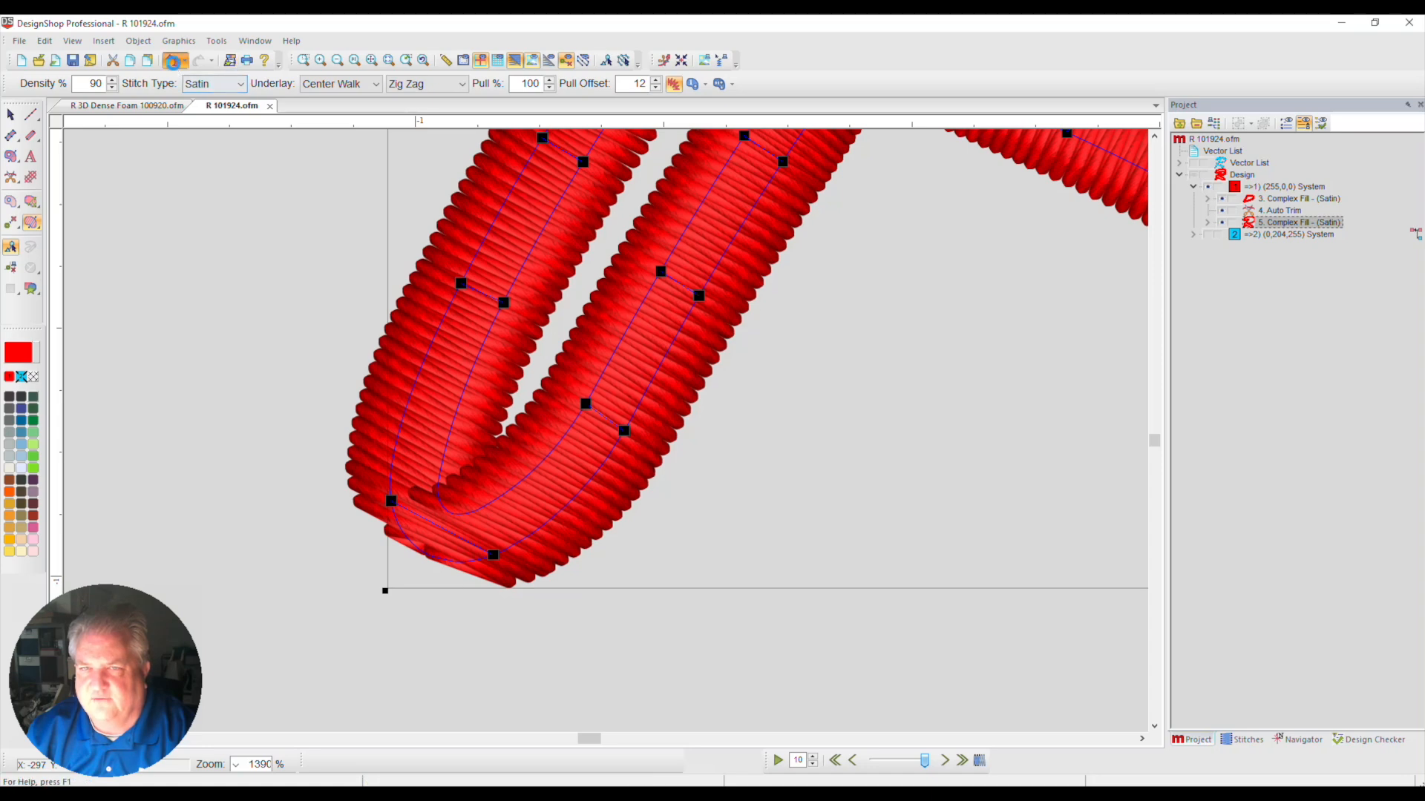
pyautogui.click(172, 61)
pyautogui.click(175, 63)
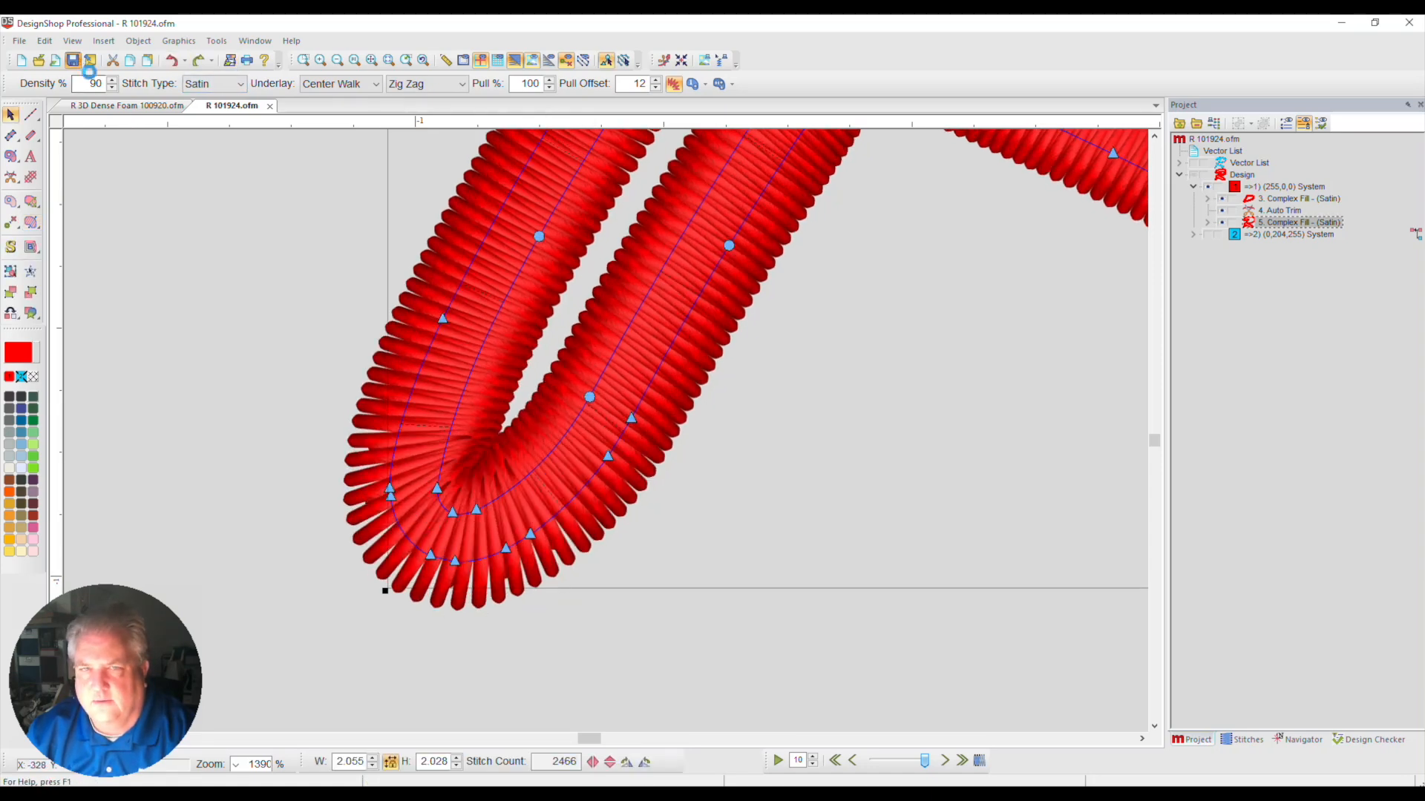
# Delete the two splice lines where the outer red border overlaps itself at the R's upper-left tail
pyautogui.click(372, 62)
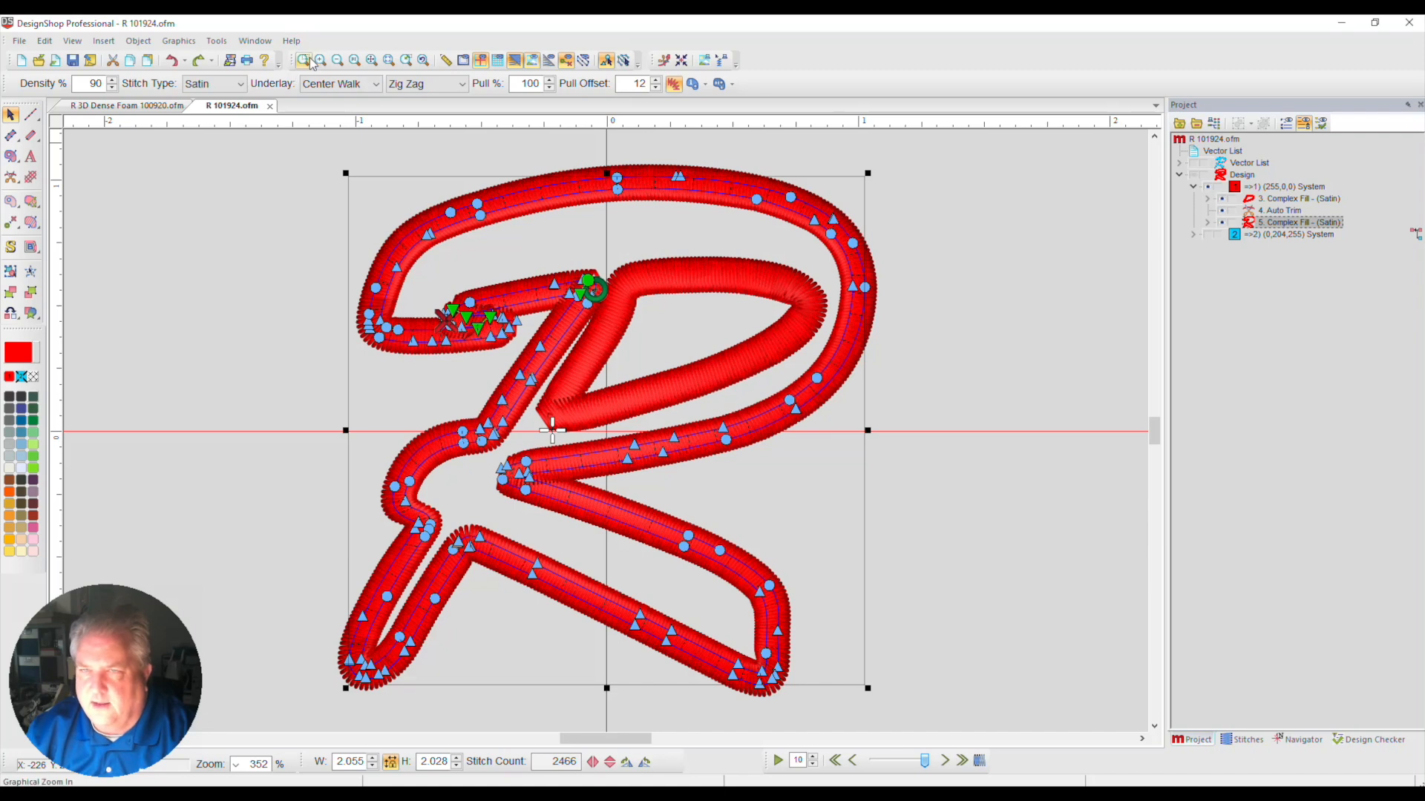
pyautogui.click(303, 61)
pyautogui.moveTo(395, 247); pyautogui.dragTo(657, 355)
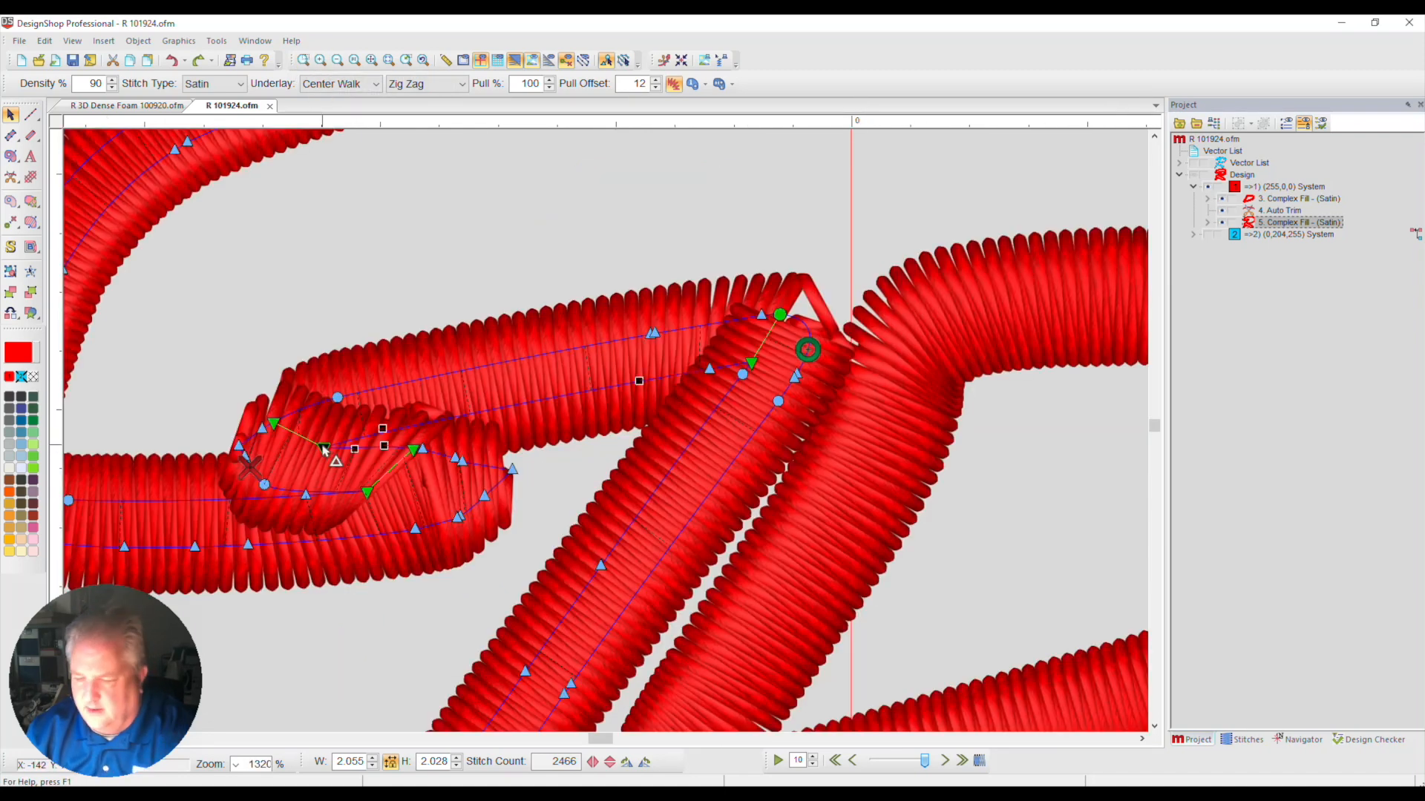
pyautogui.moveTo(324, 449); pyautogui.dragTo(412, 453)
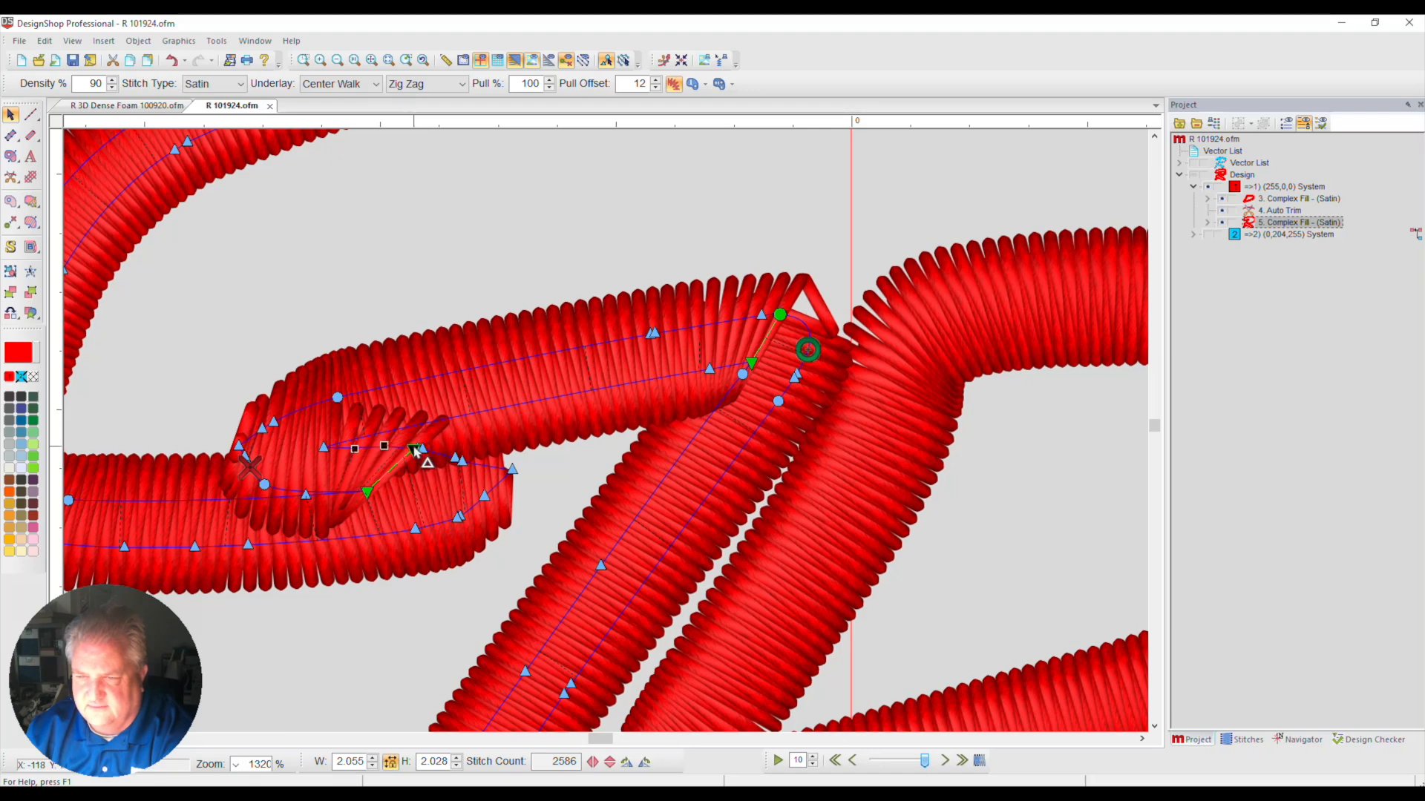
pyautogui.press('Delete')
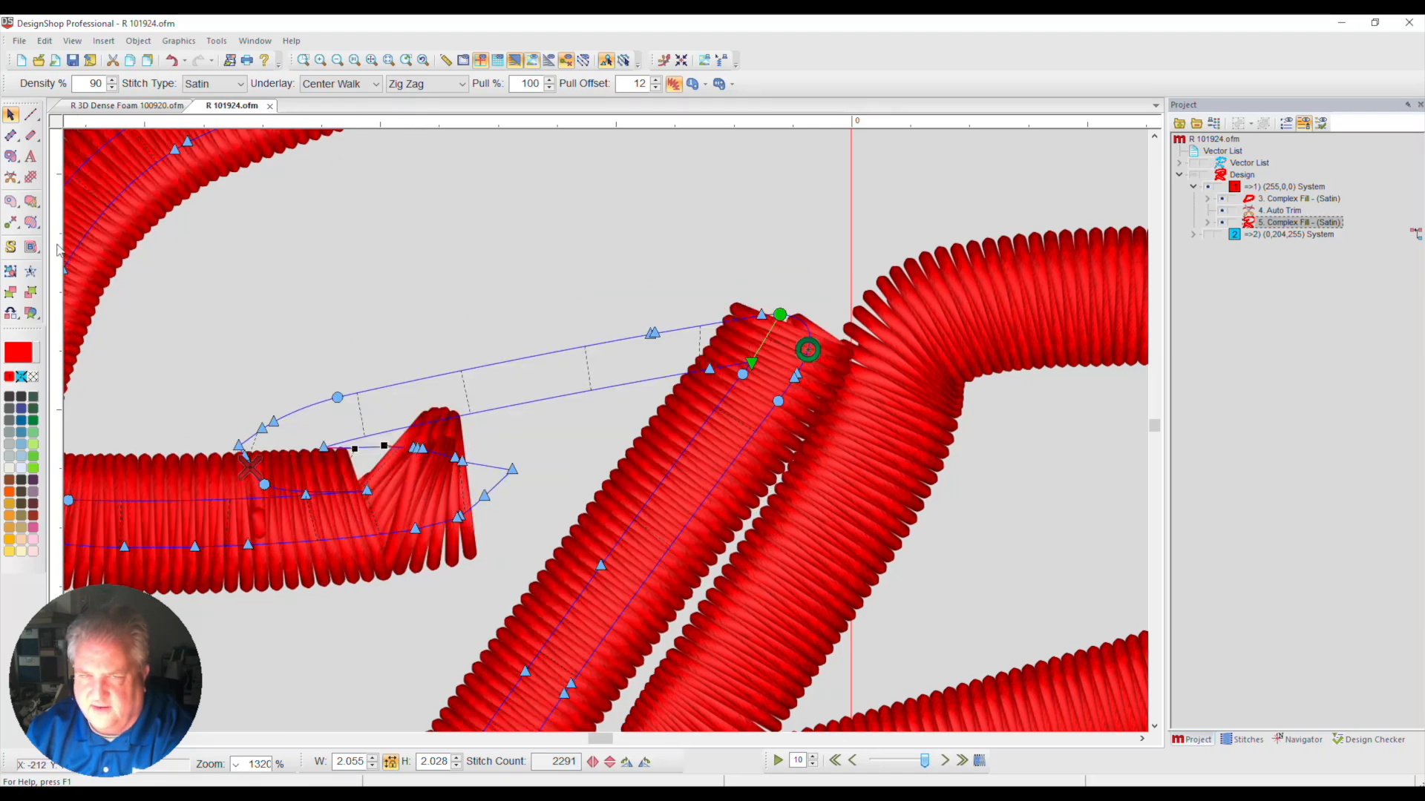
# Delete the two direction lines beside the inner corner where the outer red border's upper-left tail overlaps itself
pyautogui.click(31, 222)
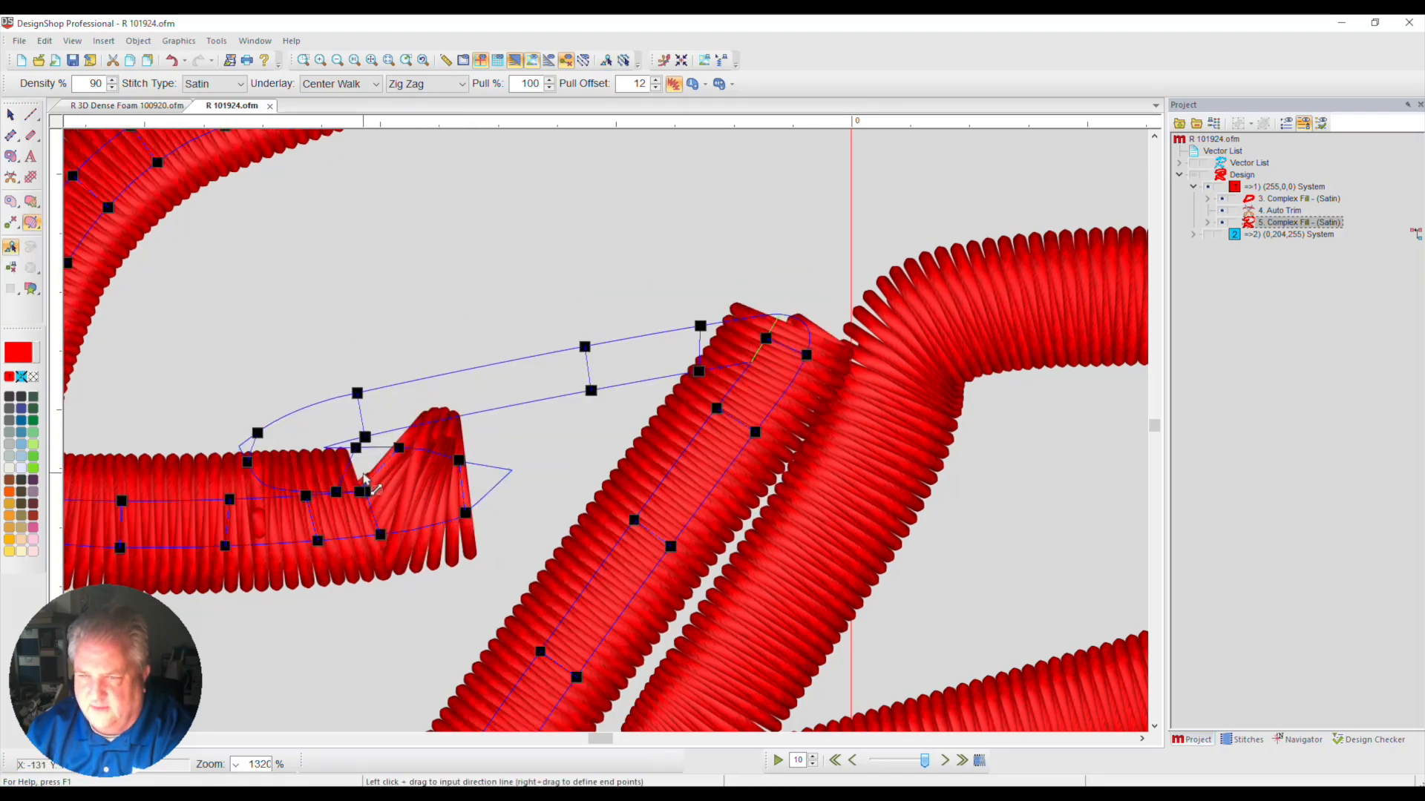
pyautogui.click(336, 492)
pyautogui.press('Delete')
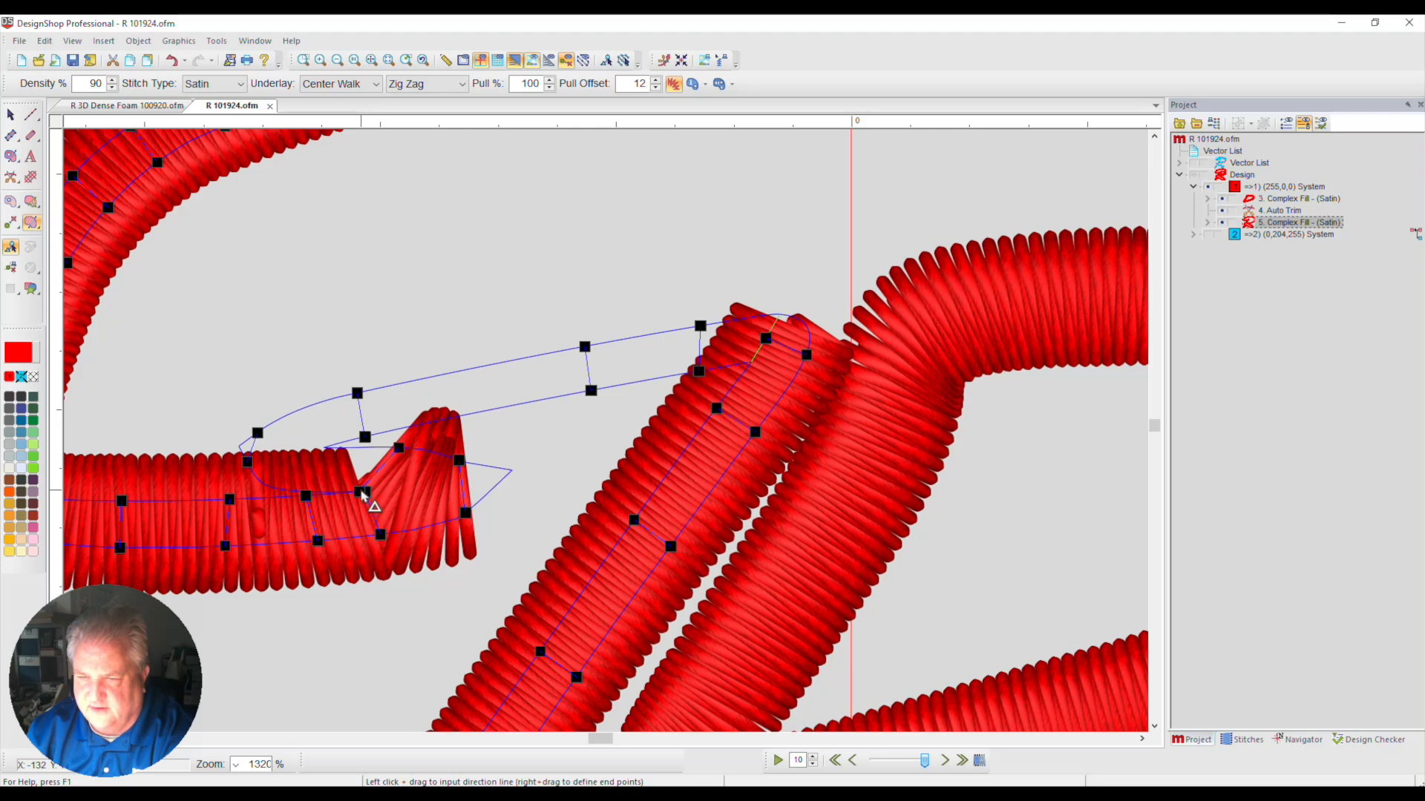
pyautogui.click(363, 493)
pyautogui.press('Delete')
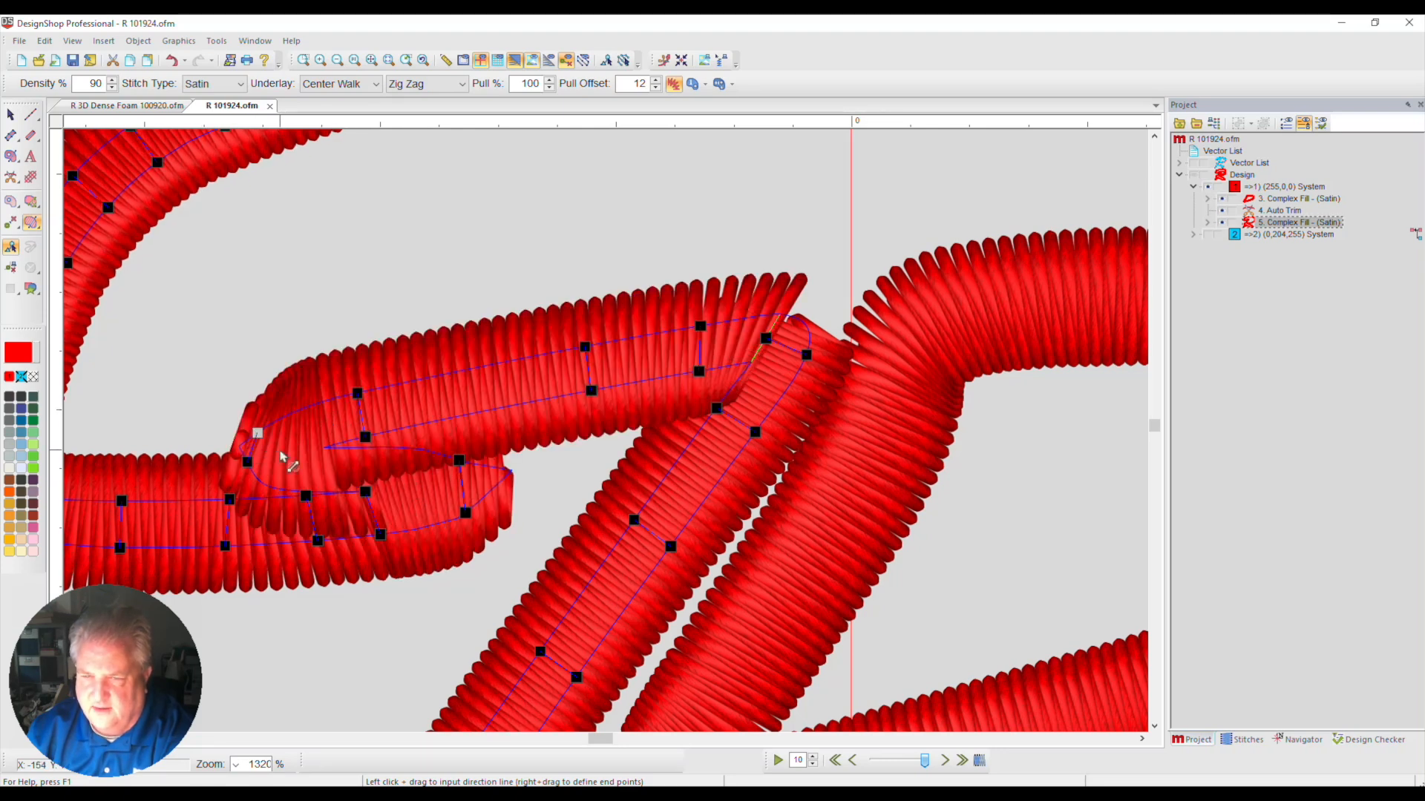
# Delete the remaining direction lines around the bend of the overlapping tail in the outer red border
pyautogui.press('Delete')
pyautogui.click(359, 394)
pyautogui.press('Delete')
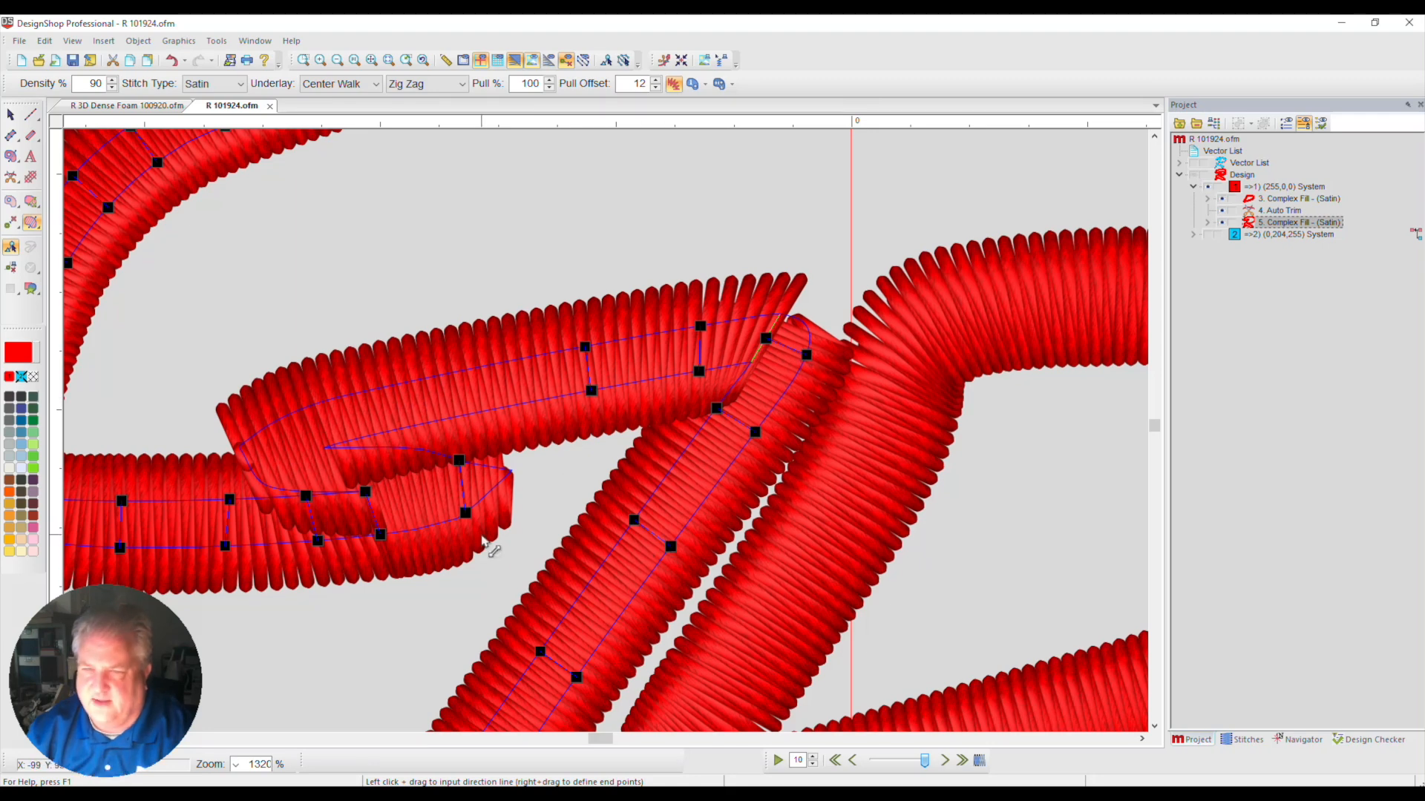
pyautogui.click(365, 492)
pyautogui.press('Delete')
pyautogui.click(306, 497)
pyautogui.press('Delete')
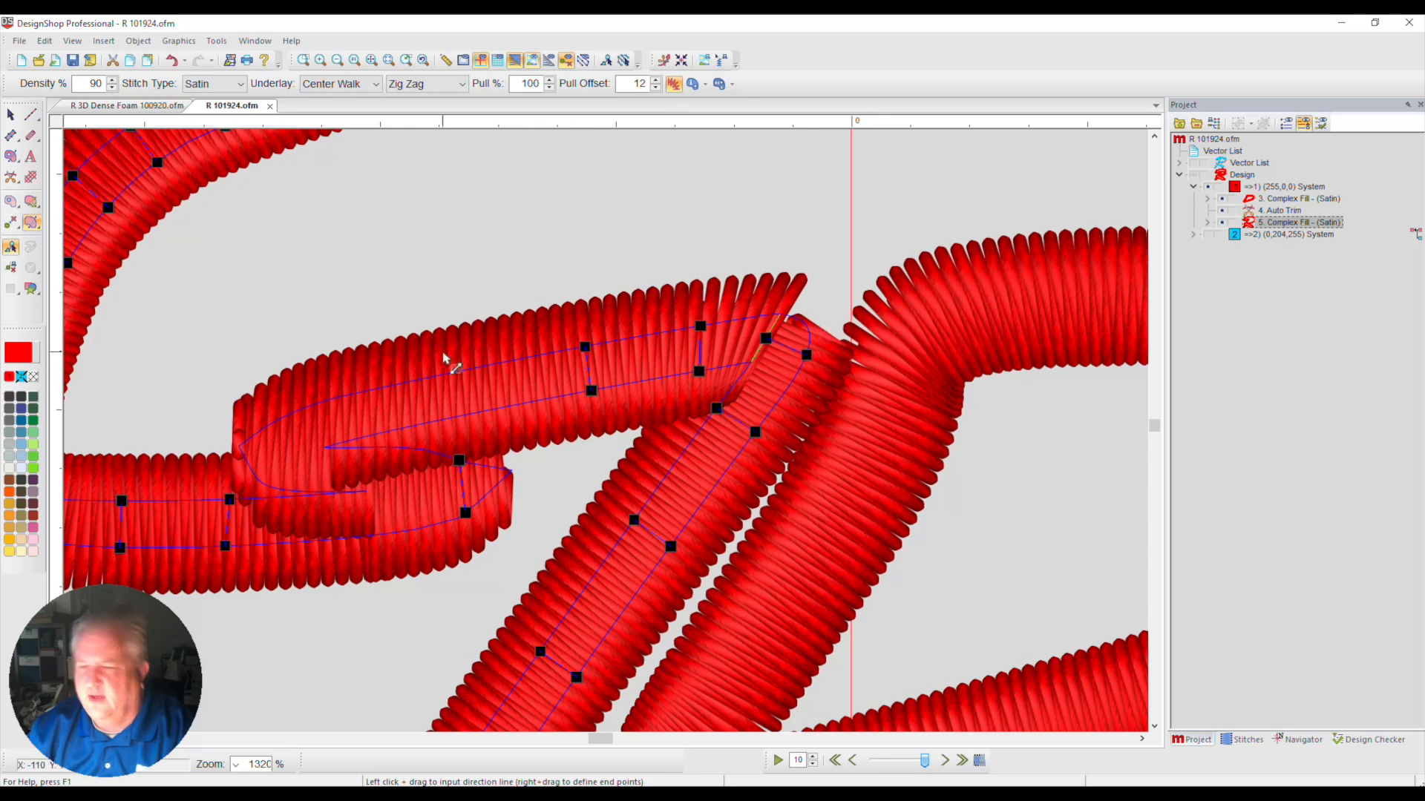
# Try adding a near-vertical direction line across the tail's upper arm beside its rounded bend
pyautogui.moveTo(354, 394); pyautogui.dragTo(358, 439)
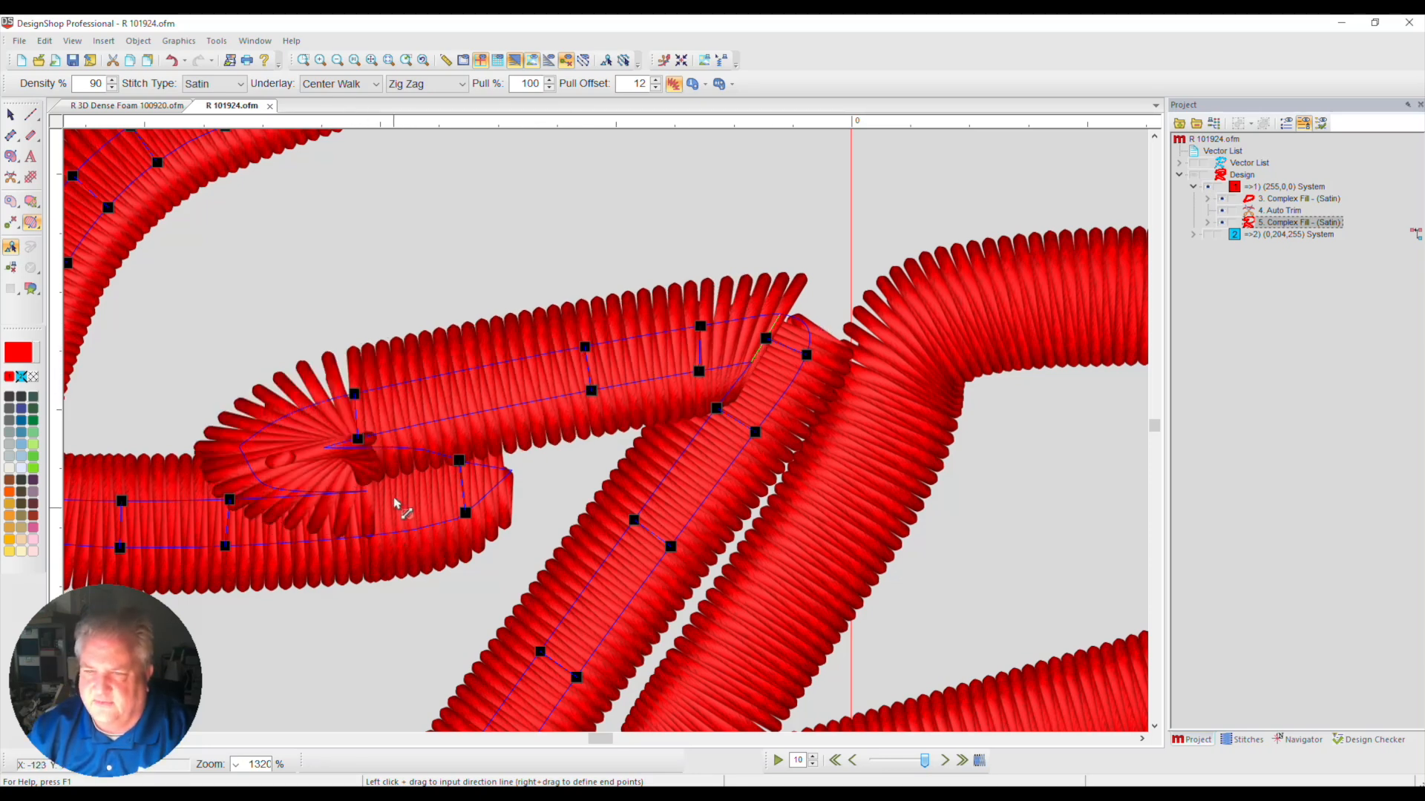
pyautogui.click(354, 395)
pyautogui.press('Delete')
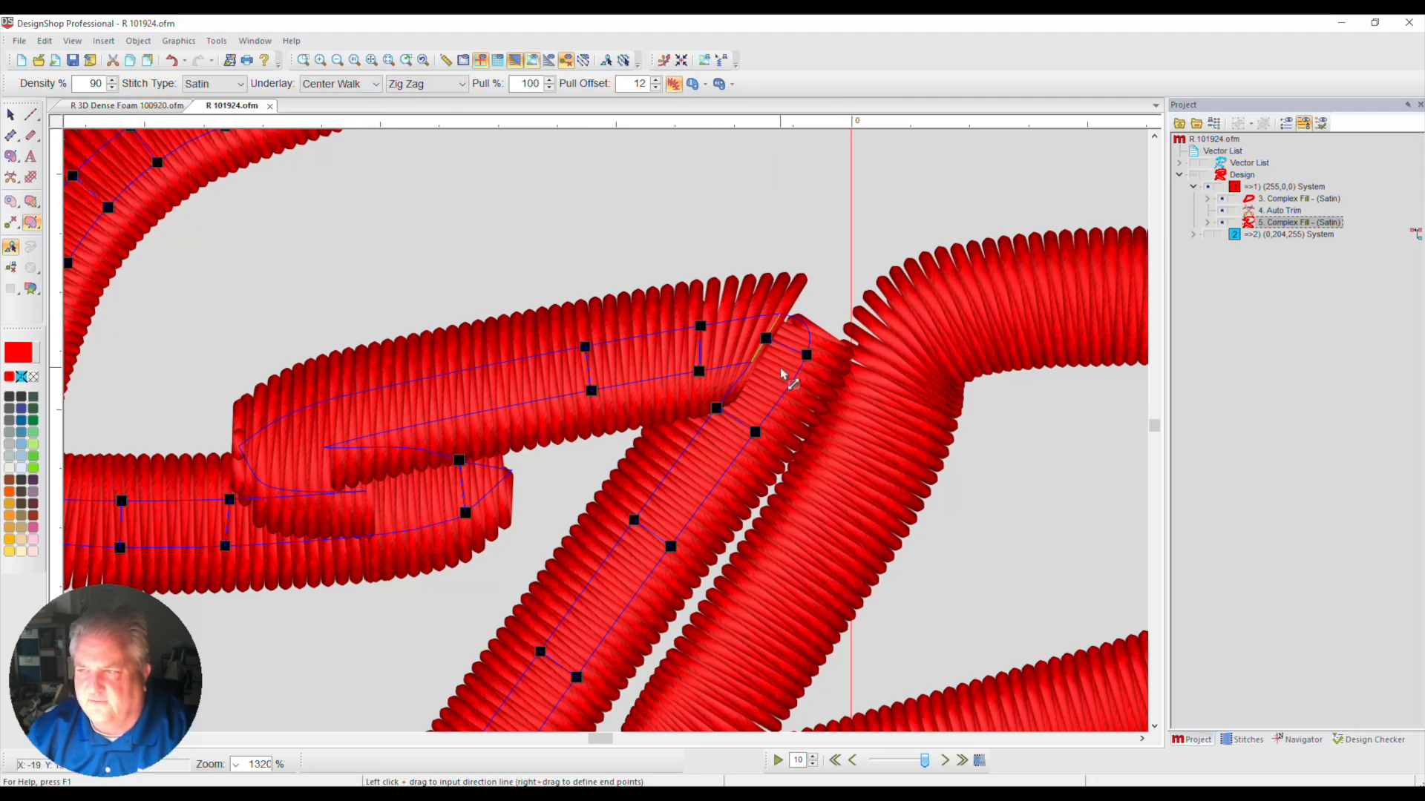
pyautogui.click(32, 222)
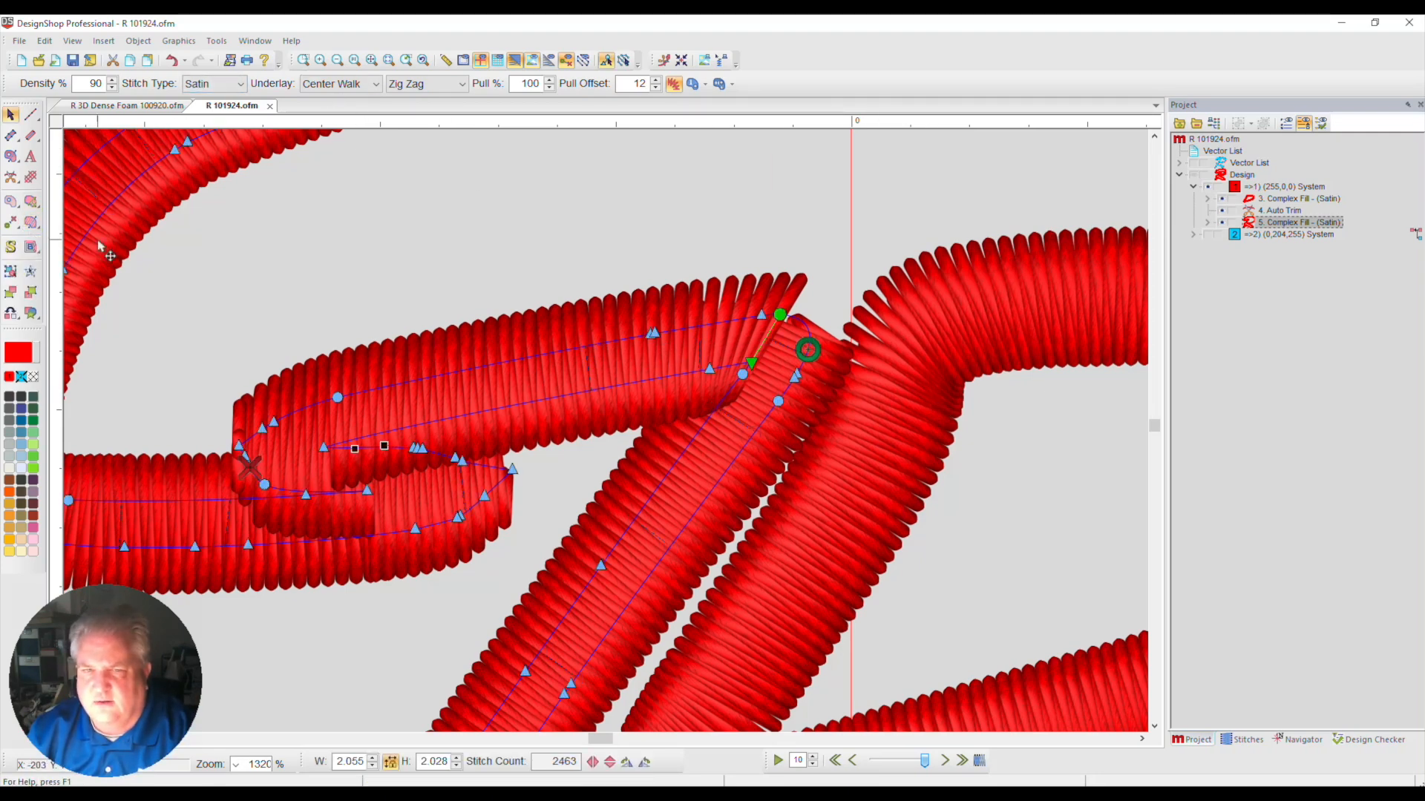
pyautogui.click(11, 115)
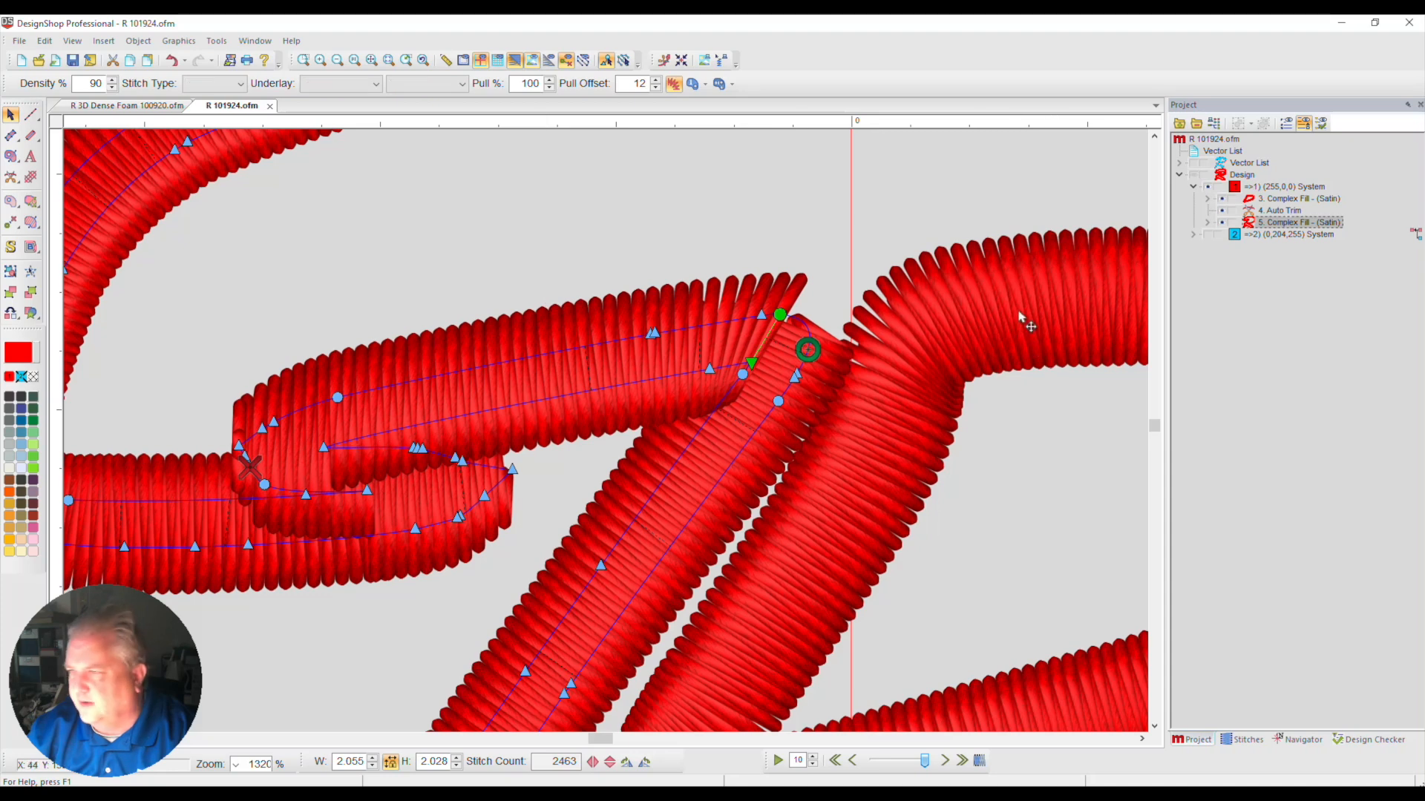
# Shift the inner end of the direction line slightly outward at the inner red border's upper-left corner
pyautogui.click(1262, 200)
pyautogui.click(1266, 224)
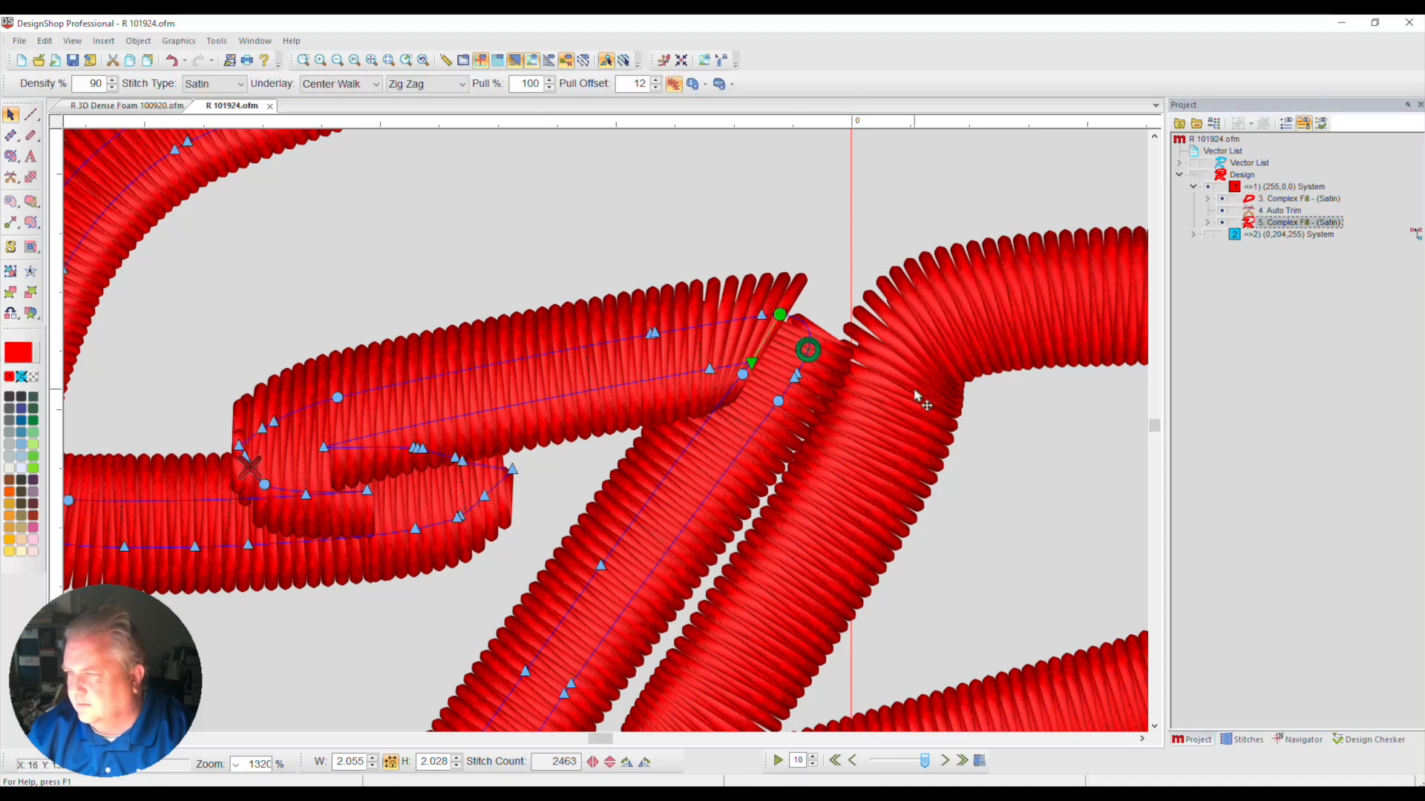
pyautogui.click(1276, 201)
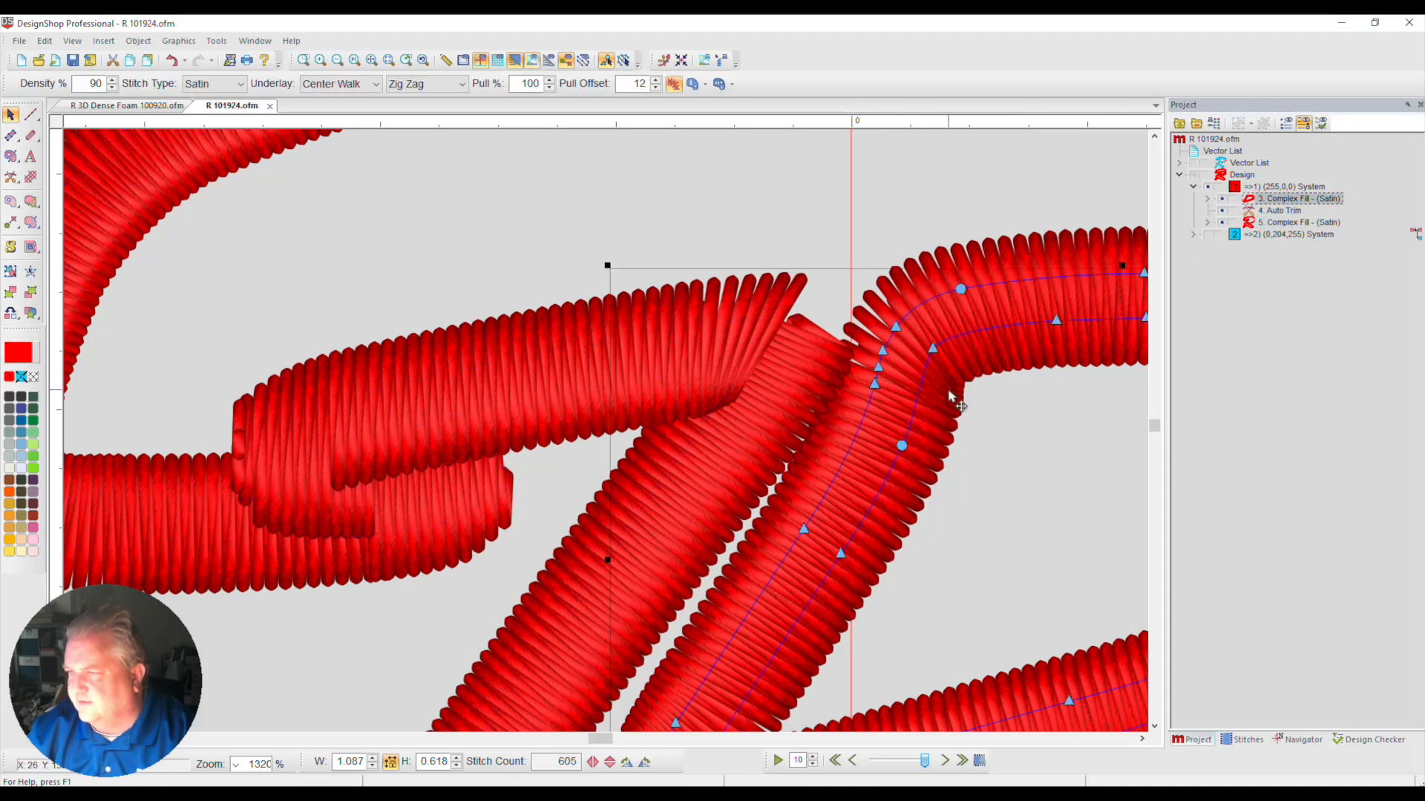
pyautogui.click(32, 227)
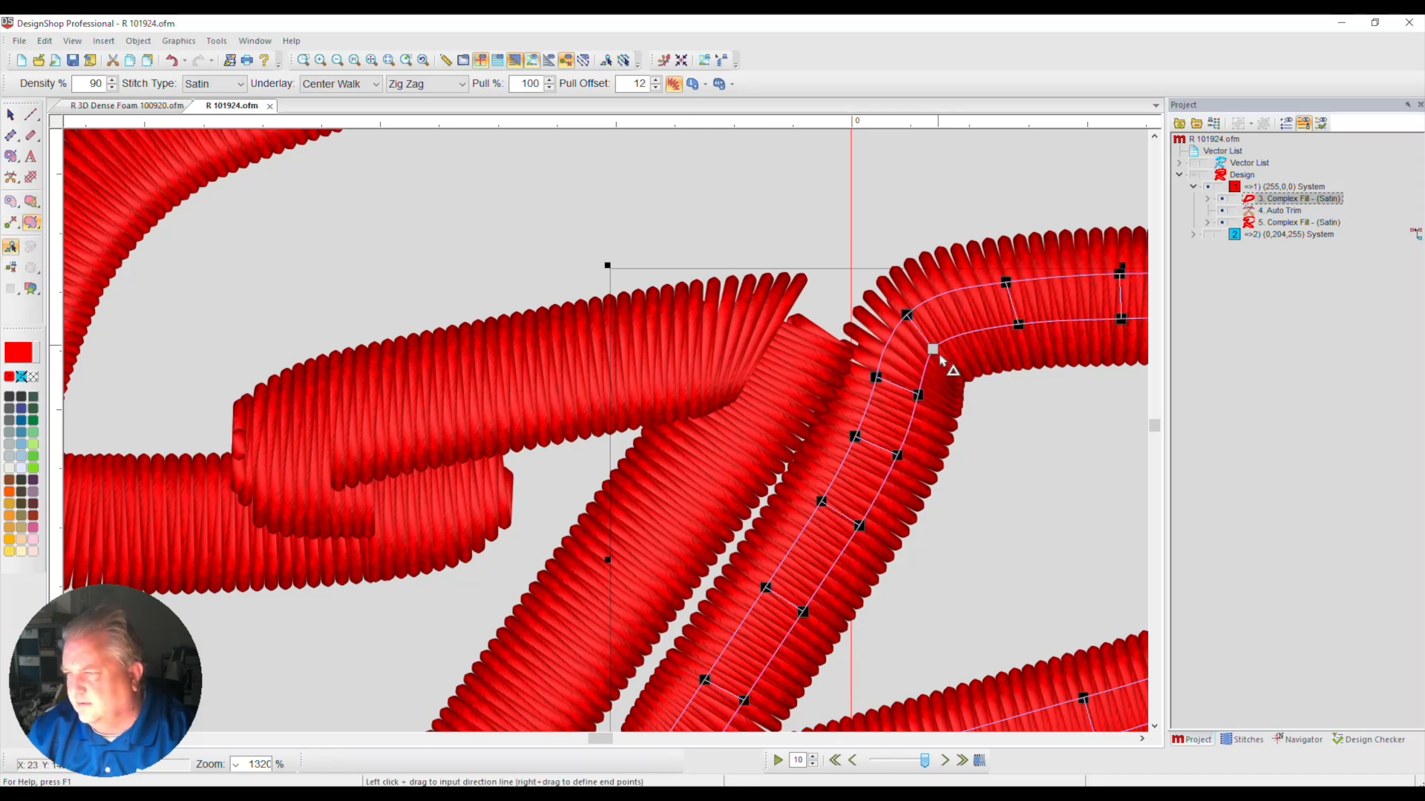
pyautogui.moveTo(935, 351)
pyautogui.mouseDown()
pyautogui.moveTo(953, 338)
pyautogui.moveTo(939, 344)
pyautogui.mouseUp()
pyautogui.click(960, 336)
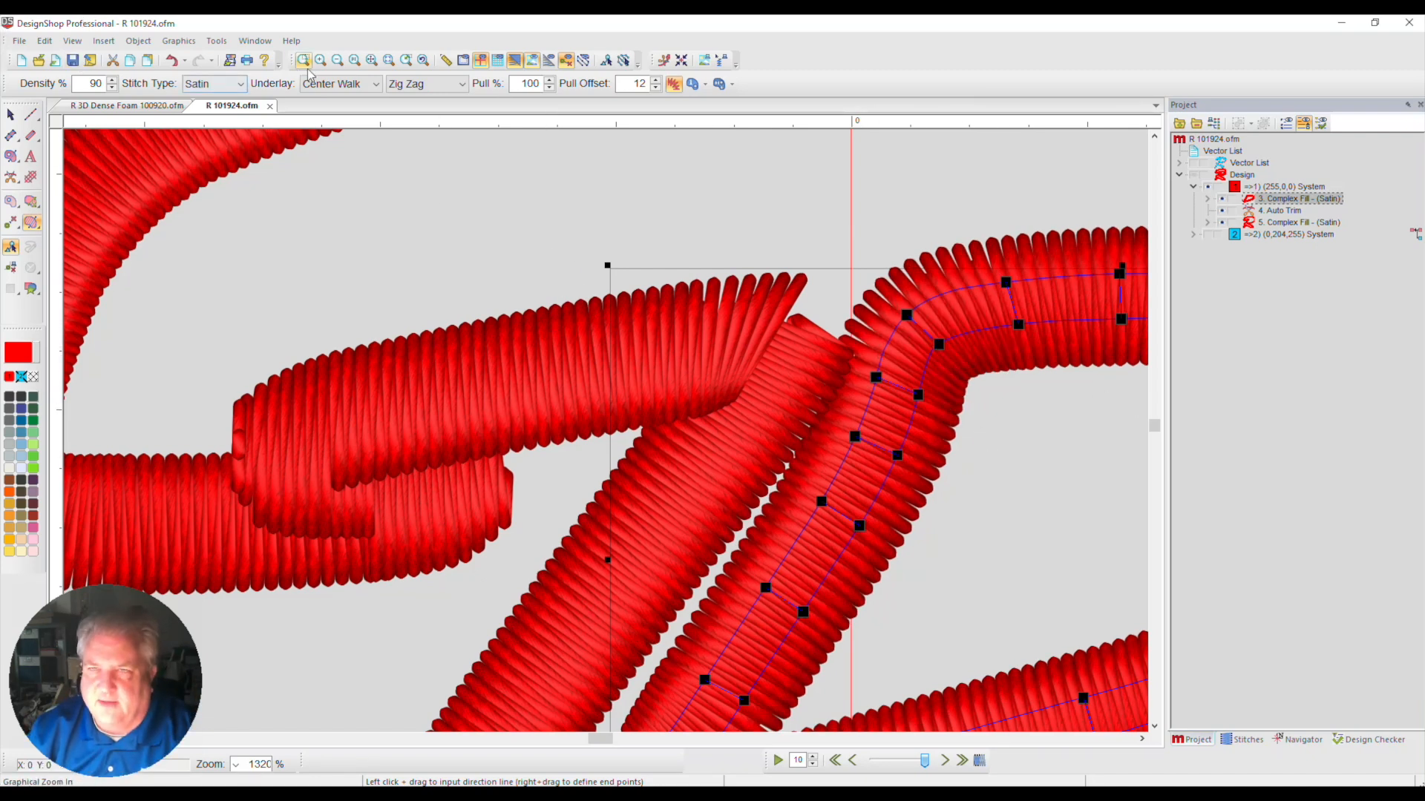
pyautogui.click(376, 61)
pyautogui.press('Escape')
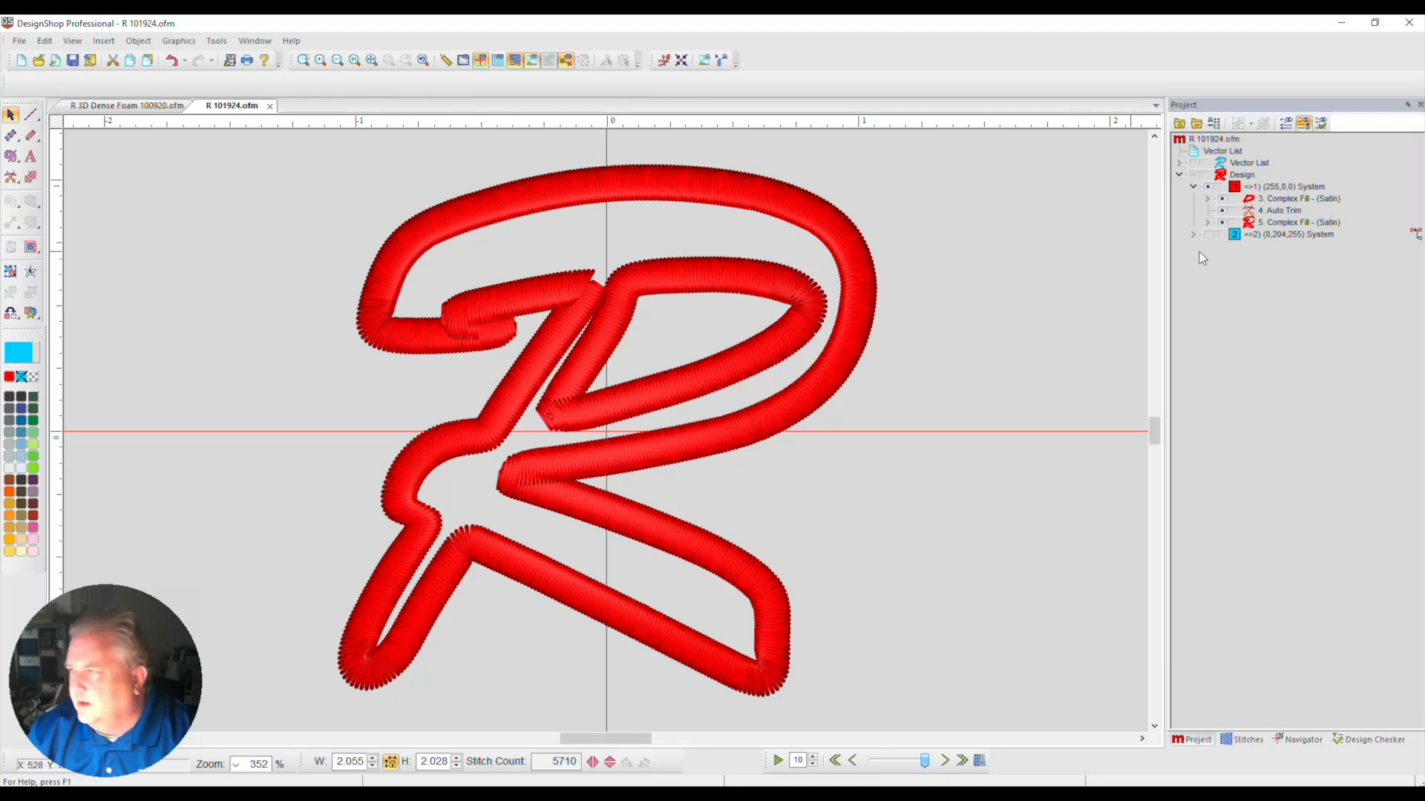
pyautogui.click(1275, 199)
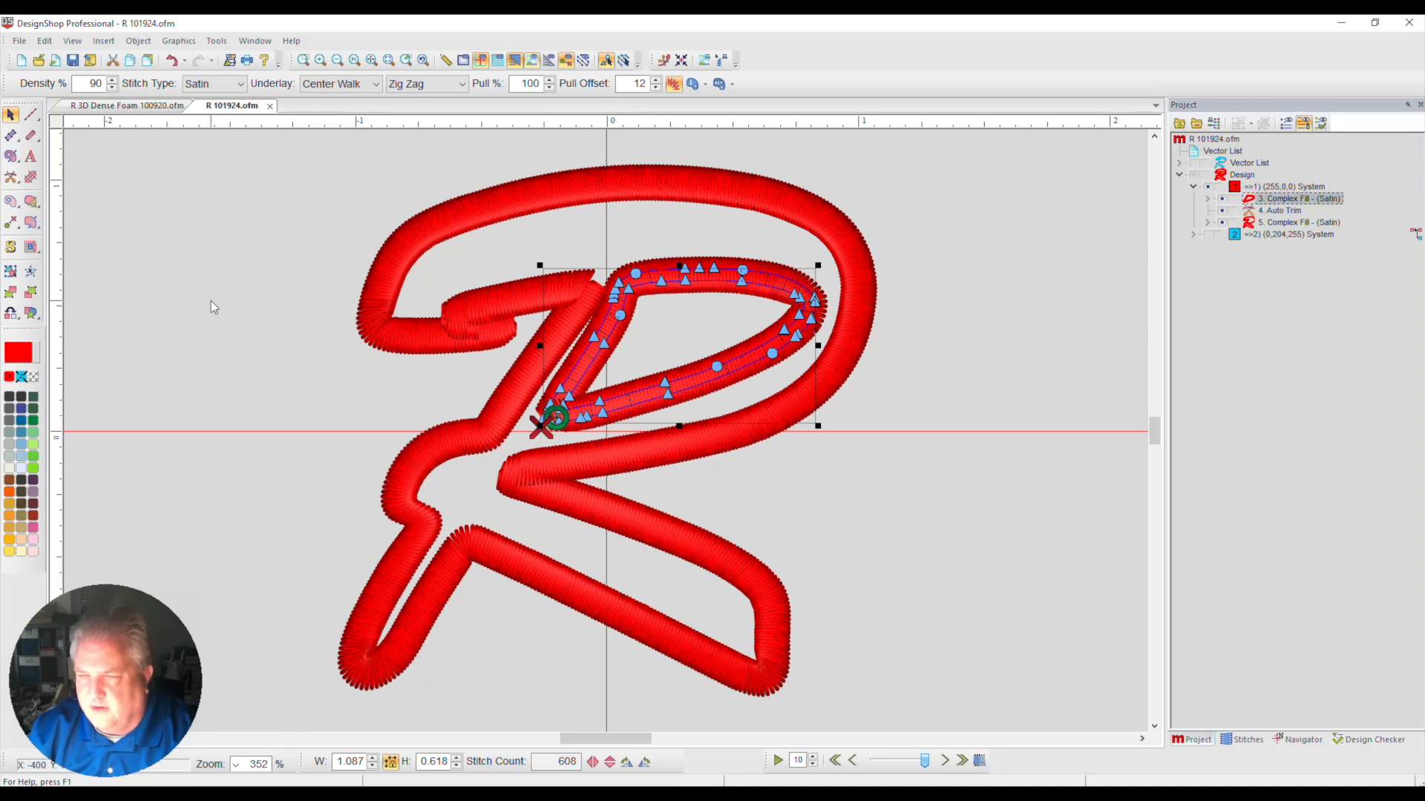
pyautogui.click(30, 115)
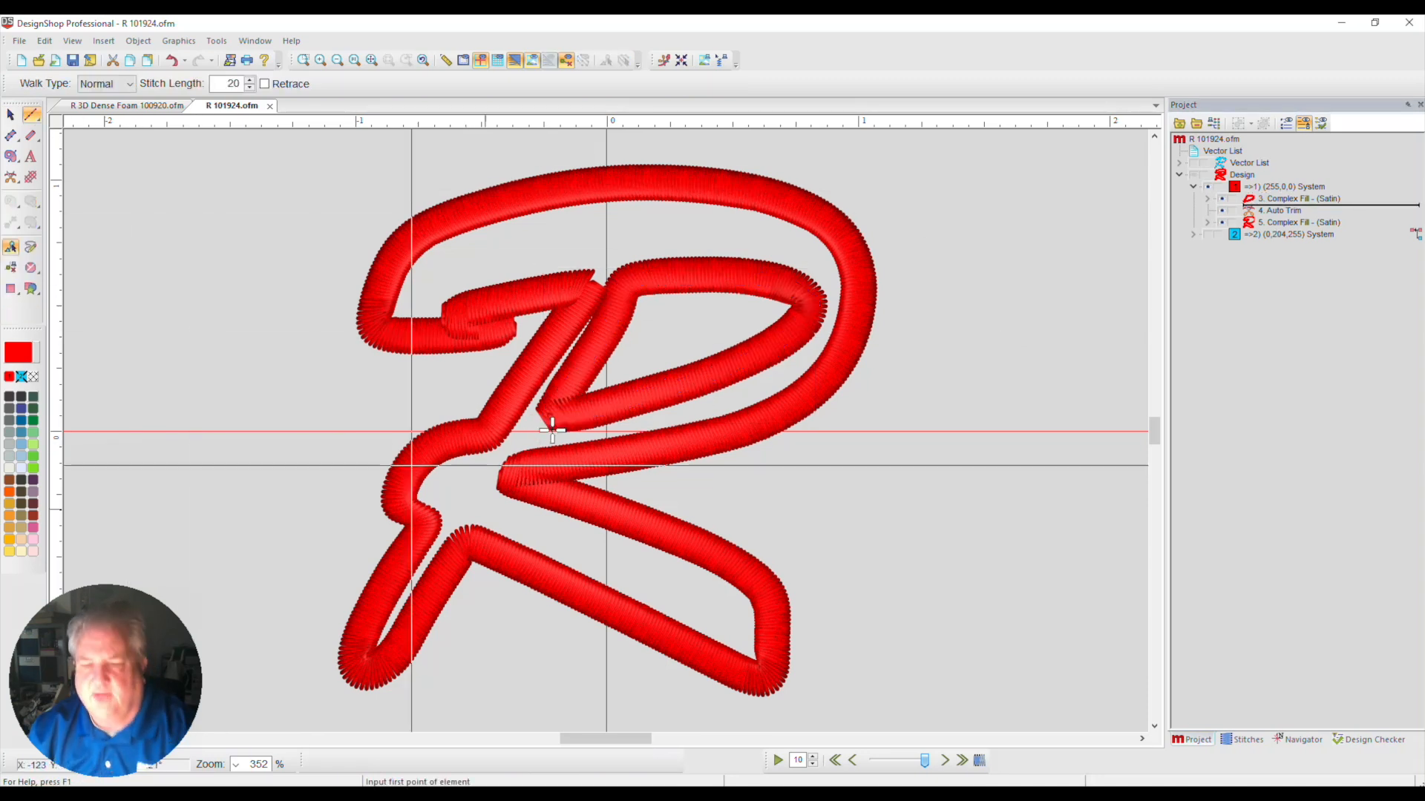
pyautogui.press('Escape')
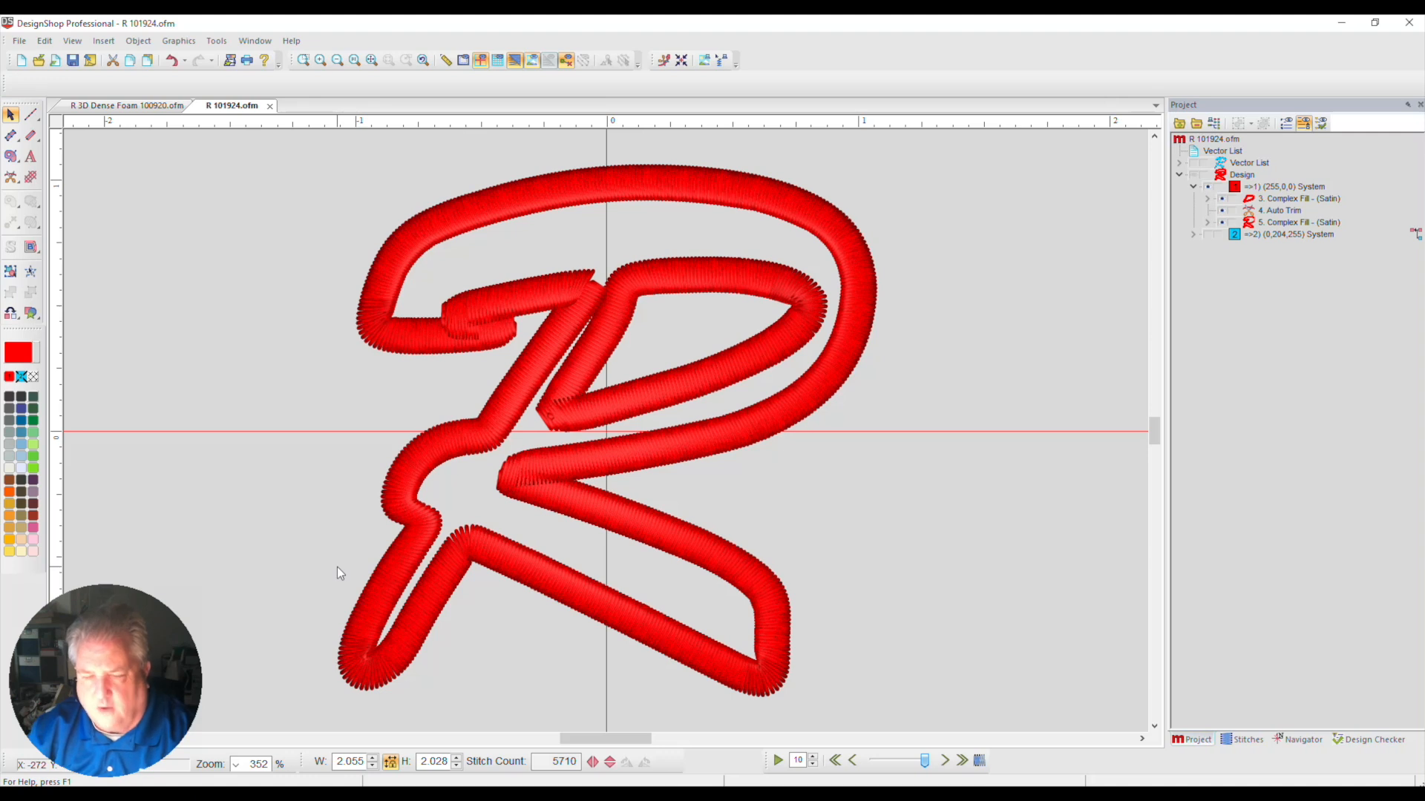
# Check the keys assigned to the Column 1 and Complex Fill commands in the Accelerator Editor
pyautogui.click(219, 43)
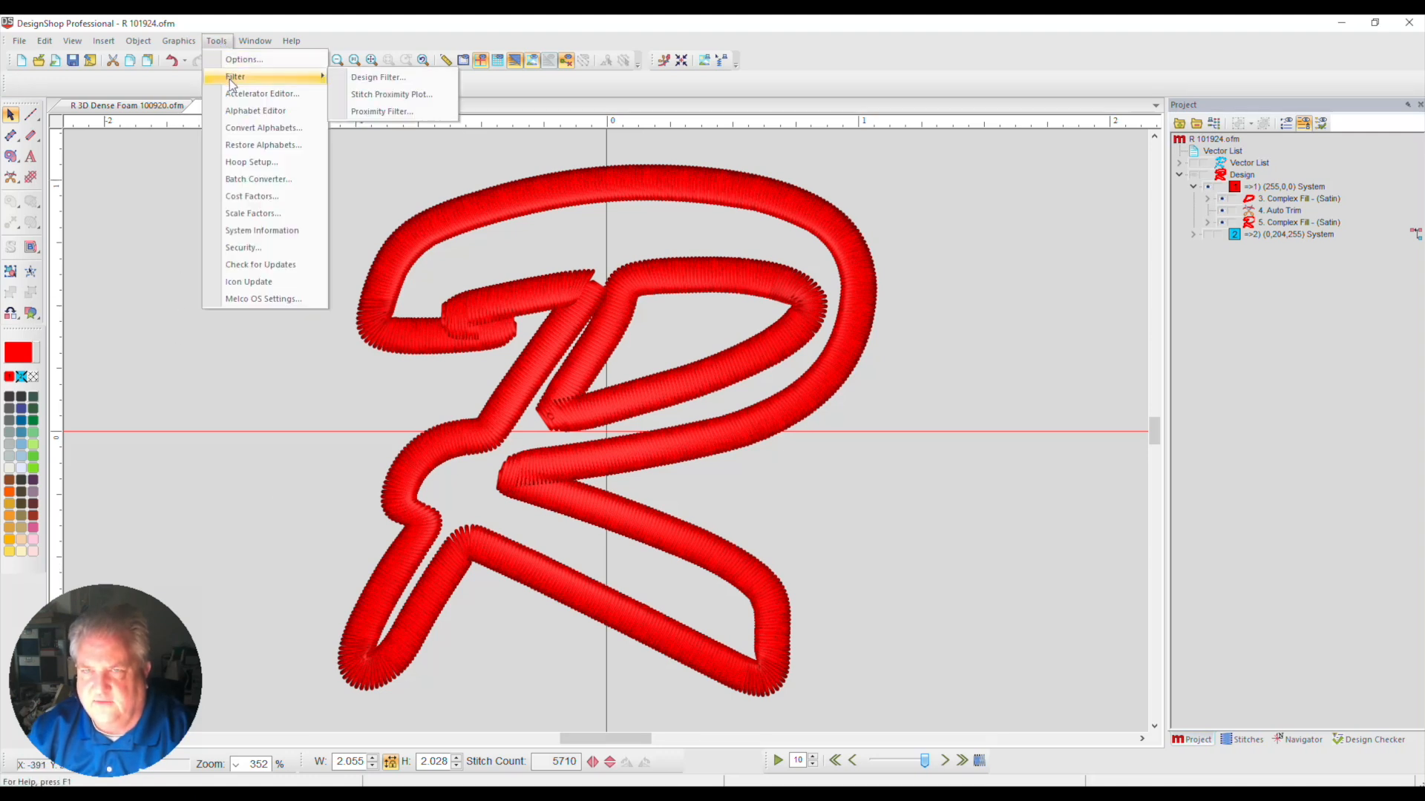
pyautogui.click(262, 93)
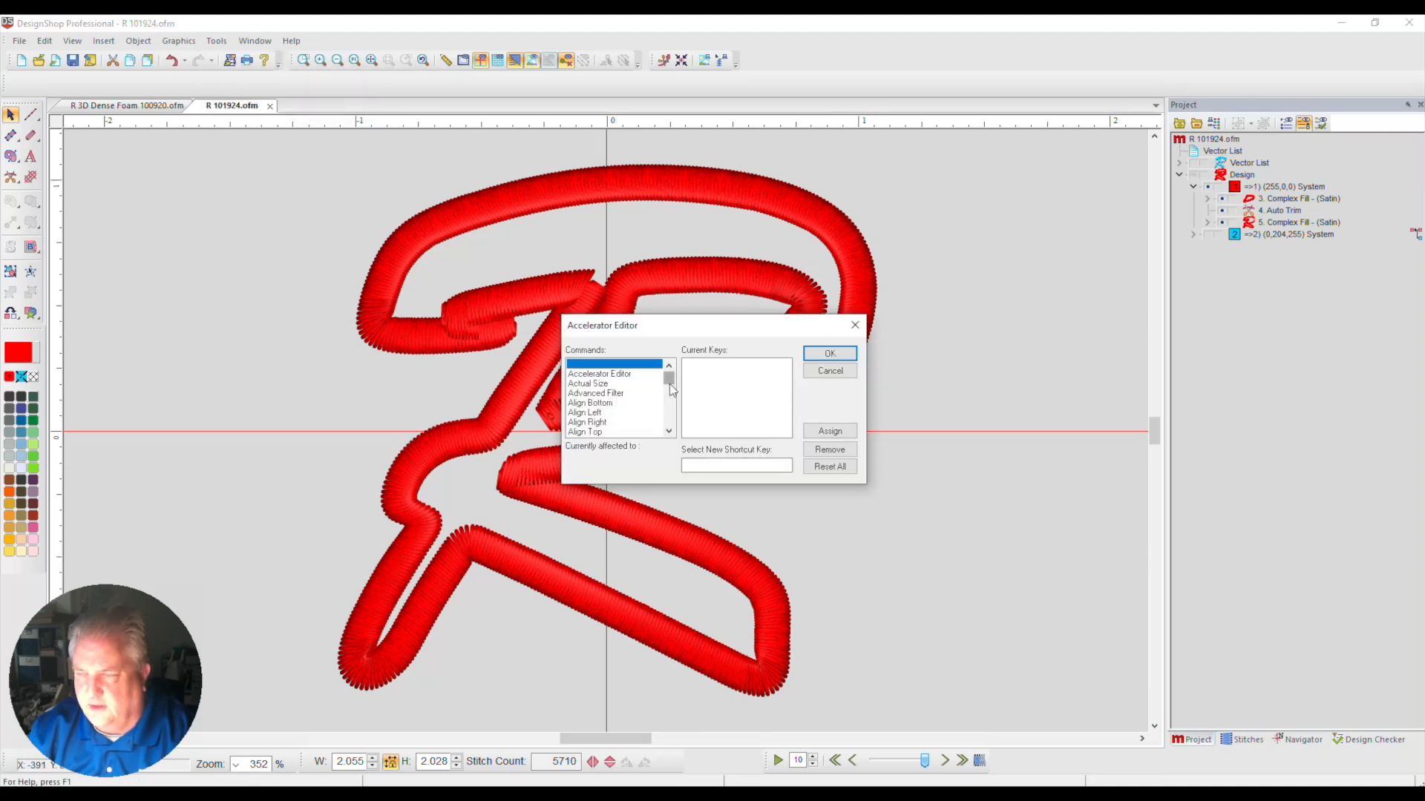
pyautogui.moveTo(669, 384); pyautogui.dragTo(671, 451)
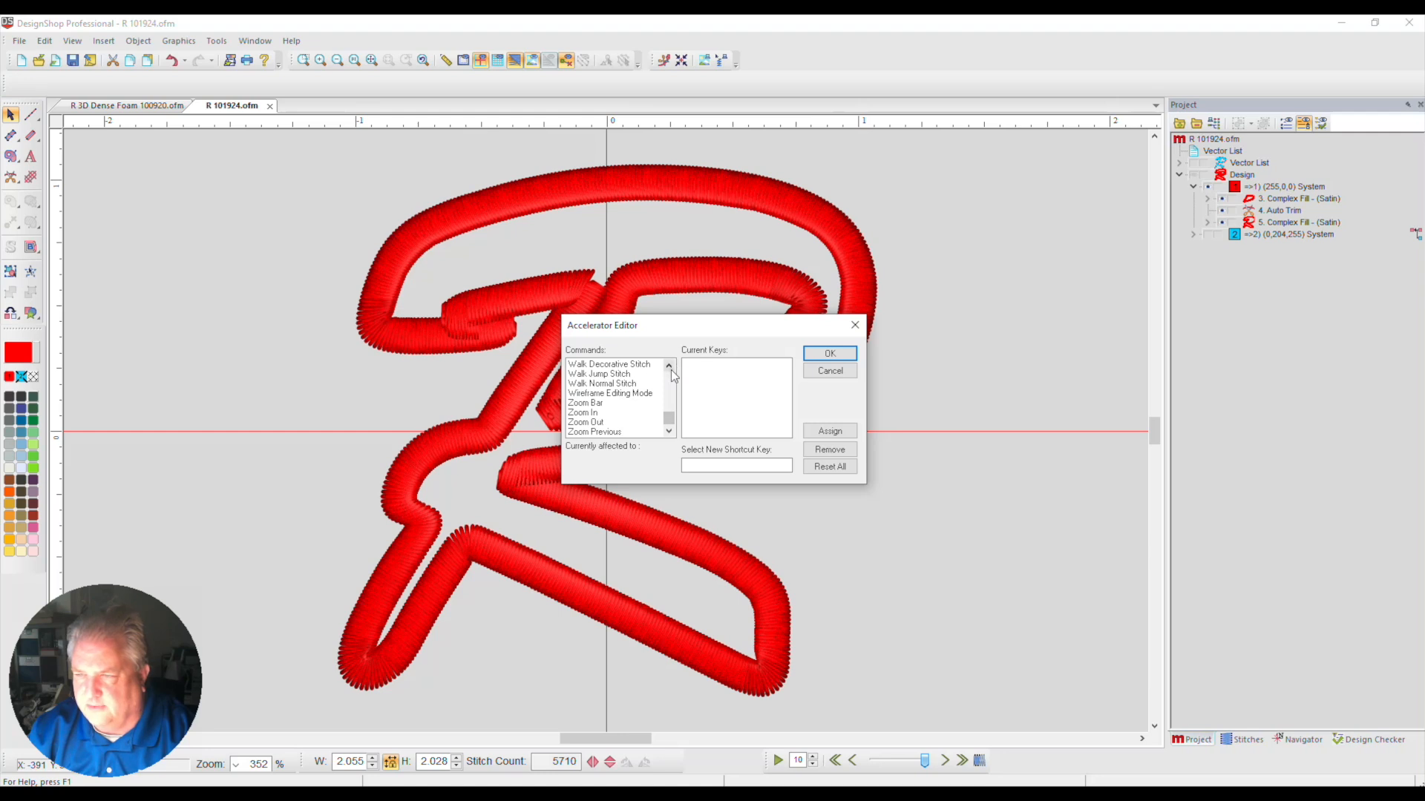
pyautogui.click(670, 367)
pyautogui.click(667, 430)
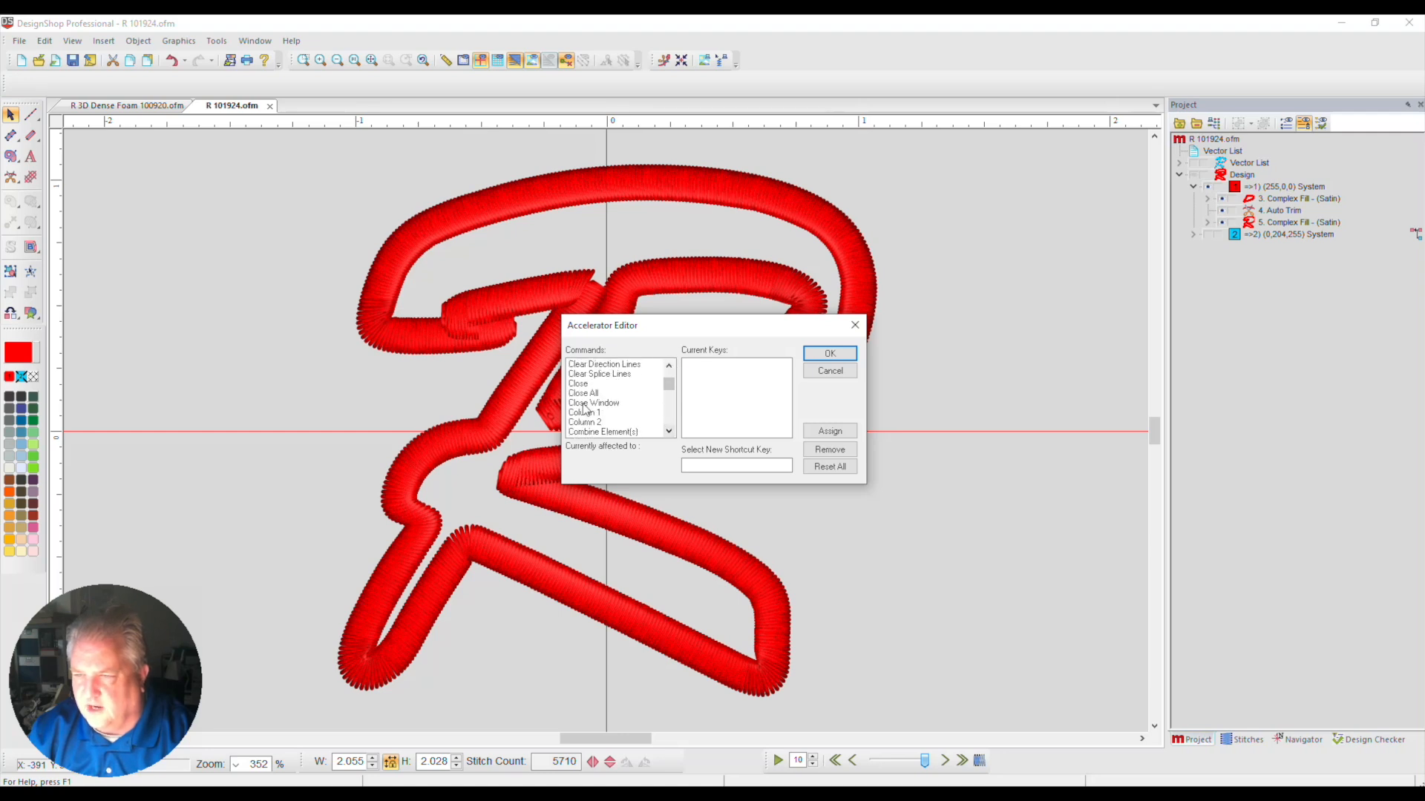
pyautogui.click(586, 413)
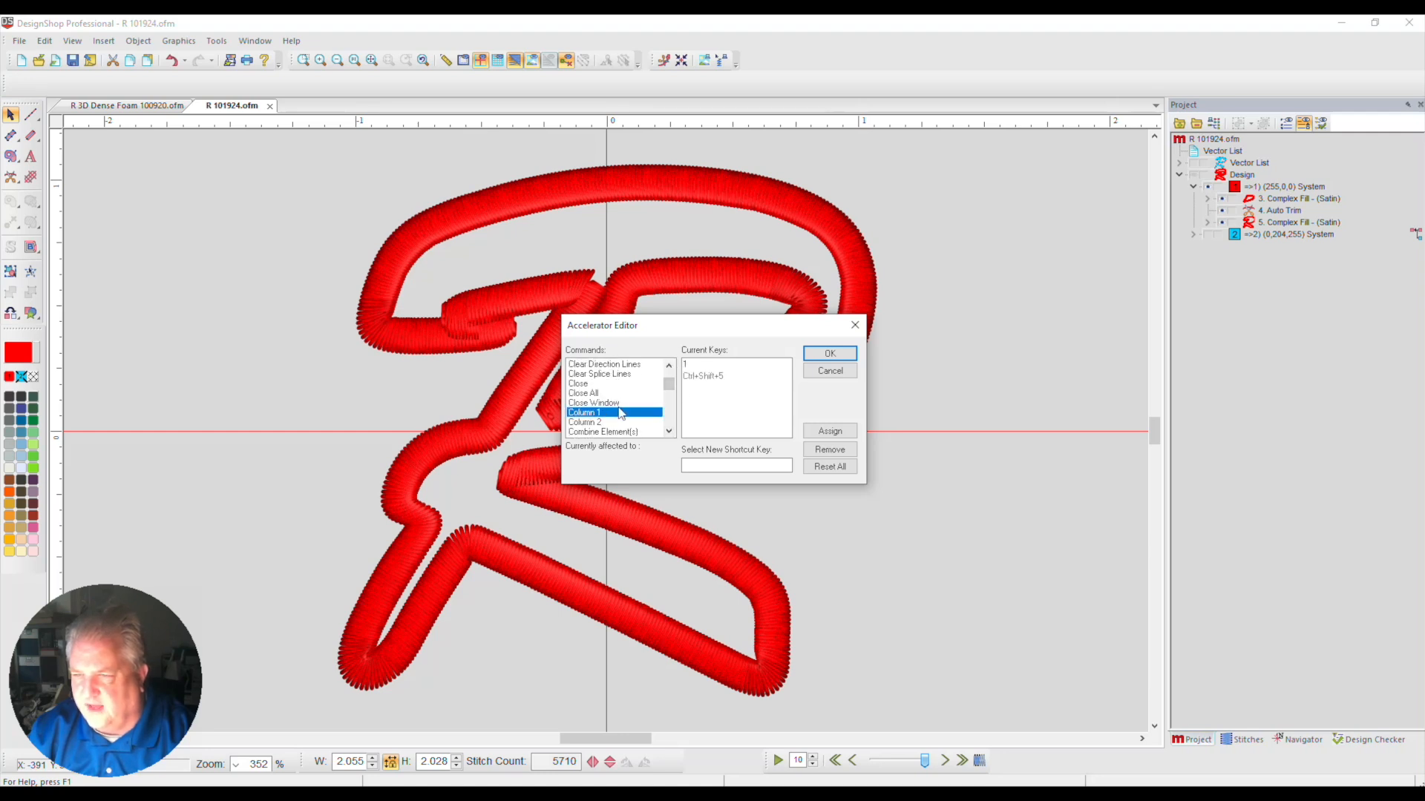
pyautogui.click(668, 431)
pyautogui.click(669, 432)
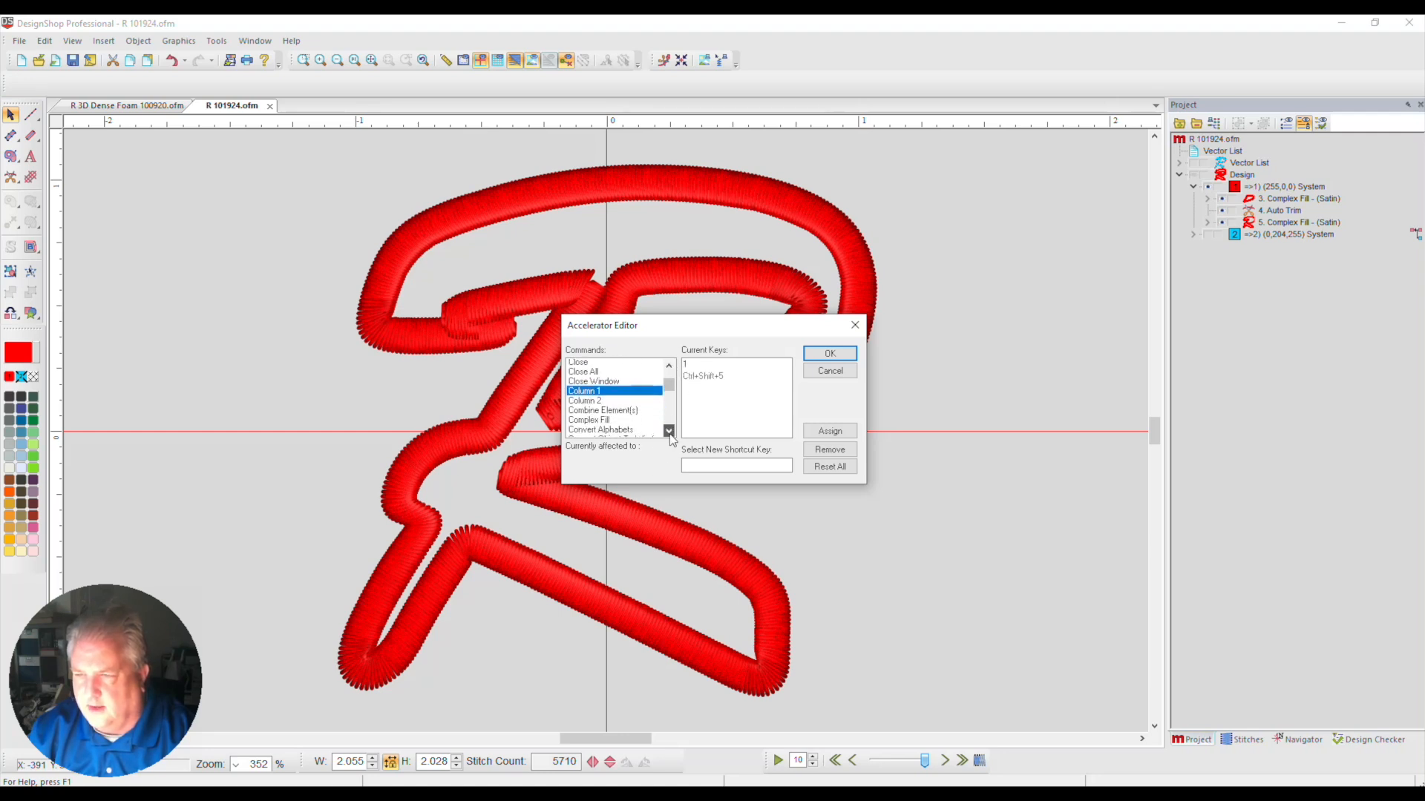
pyautogui.click(668, 432)
pyautogui.click(581, 413)
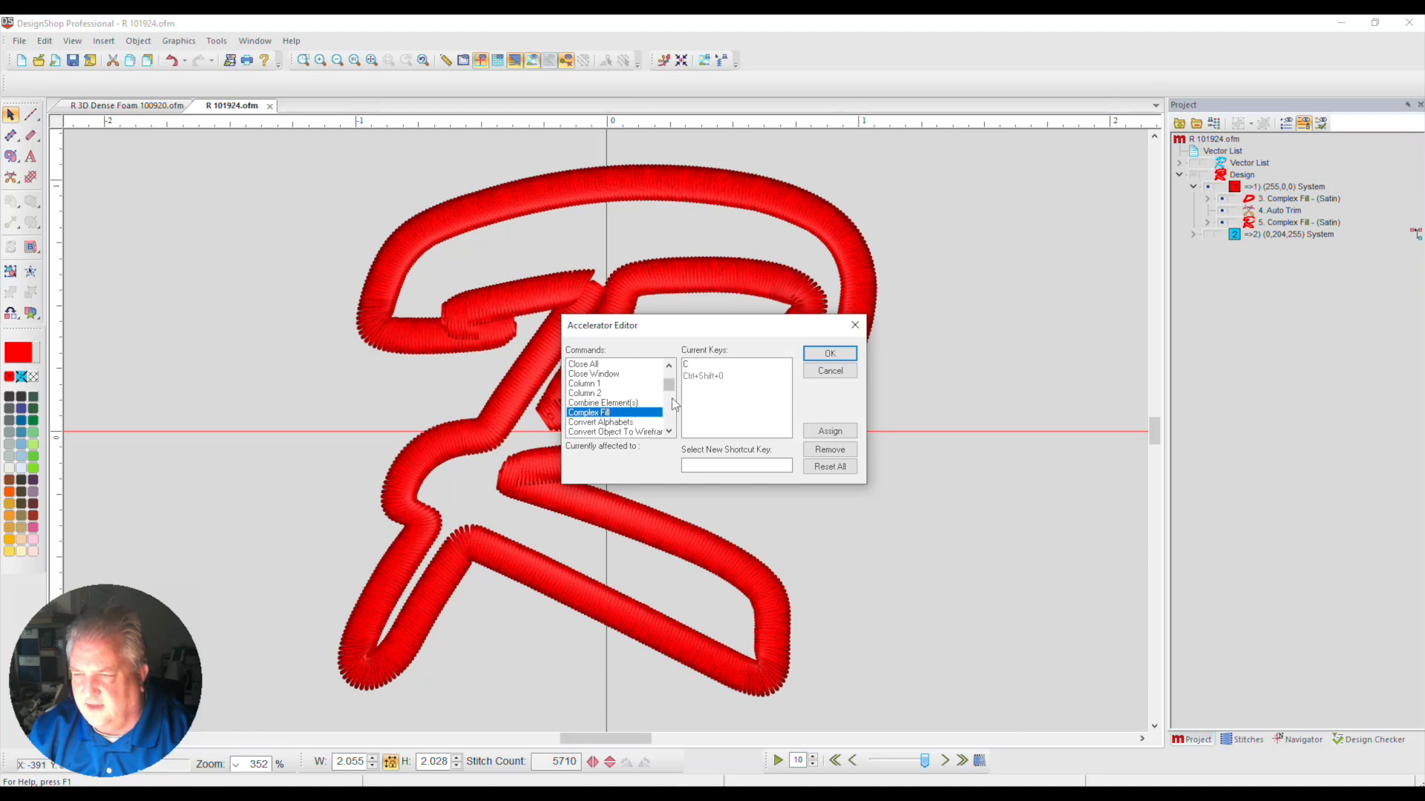
# Check the keys assigned to Walk Jump Stitch and Walk Normal Stitch, and close the Accelerator Editor without changes
pyautogui.click(673, 367)
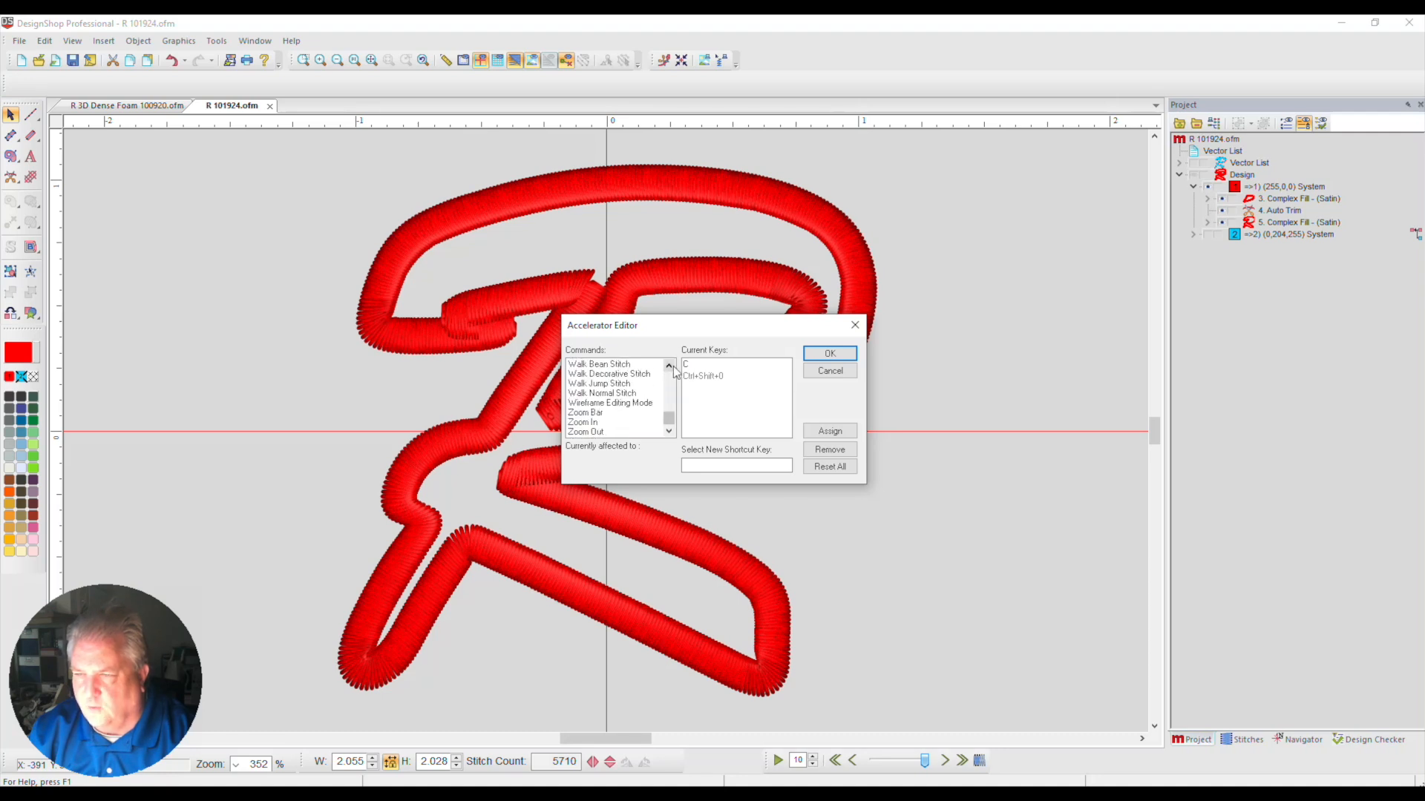
pyautogui.click(673, 366)
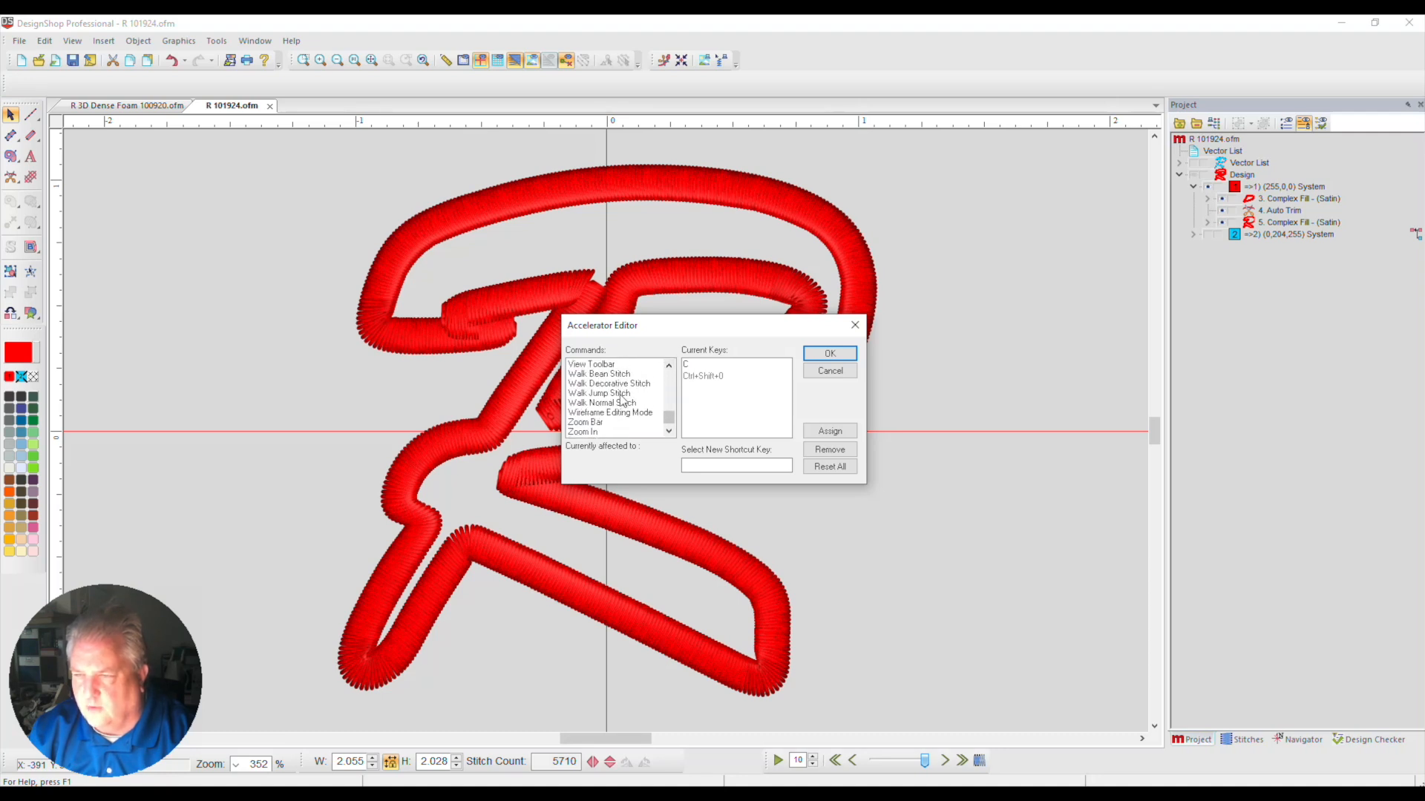
pyautogui.click(620, 393)
pyautogui.click(620, 403)
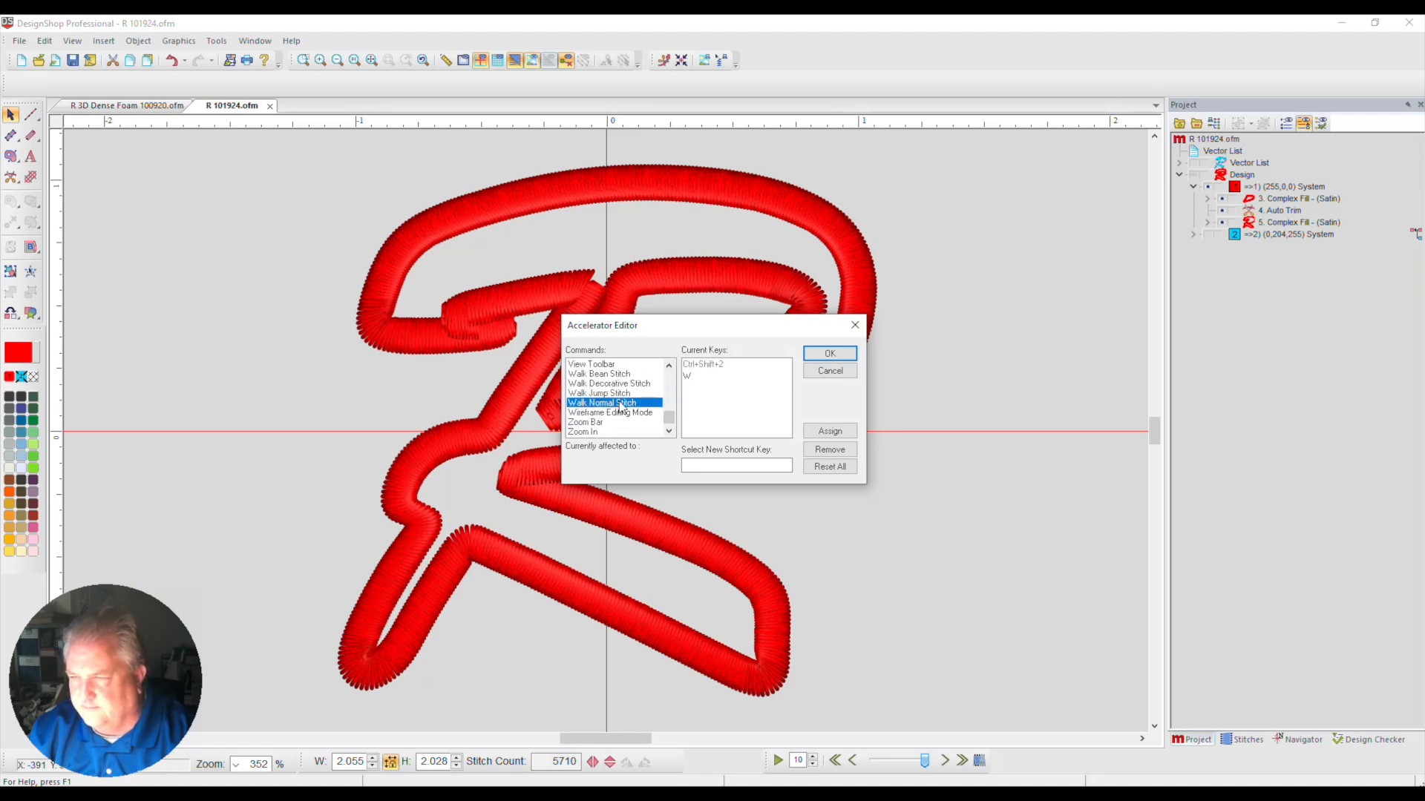
pyautogui.click(830, 371)
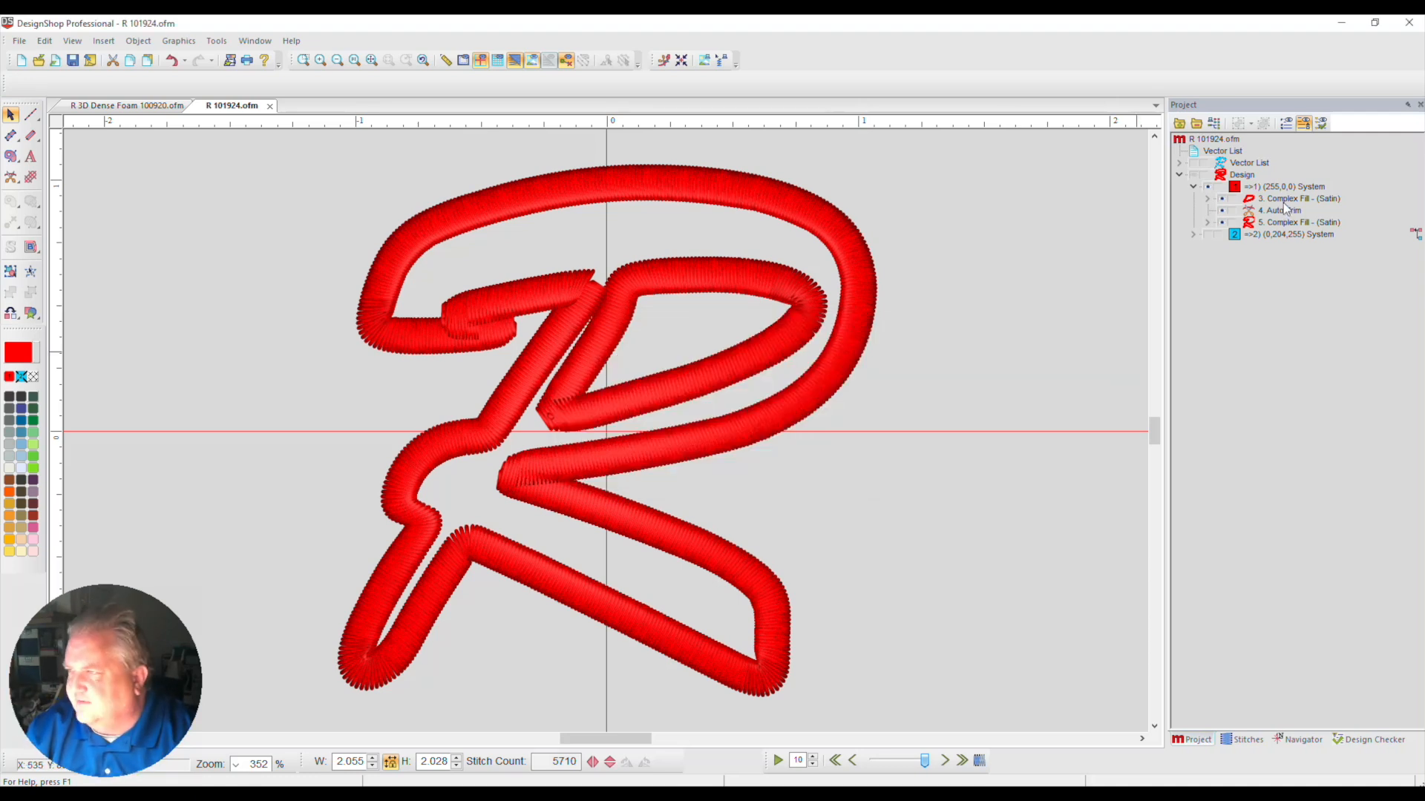
# Add a Walk Normal Stitch after the inner red border, connecting its lower-left corner to the outer border's stem
pyautogui.click(583, 413)
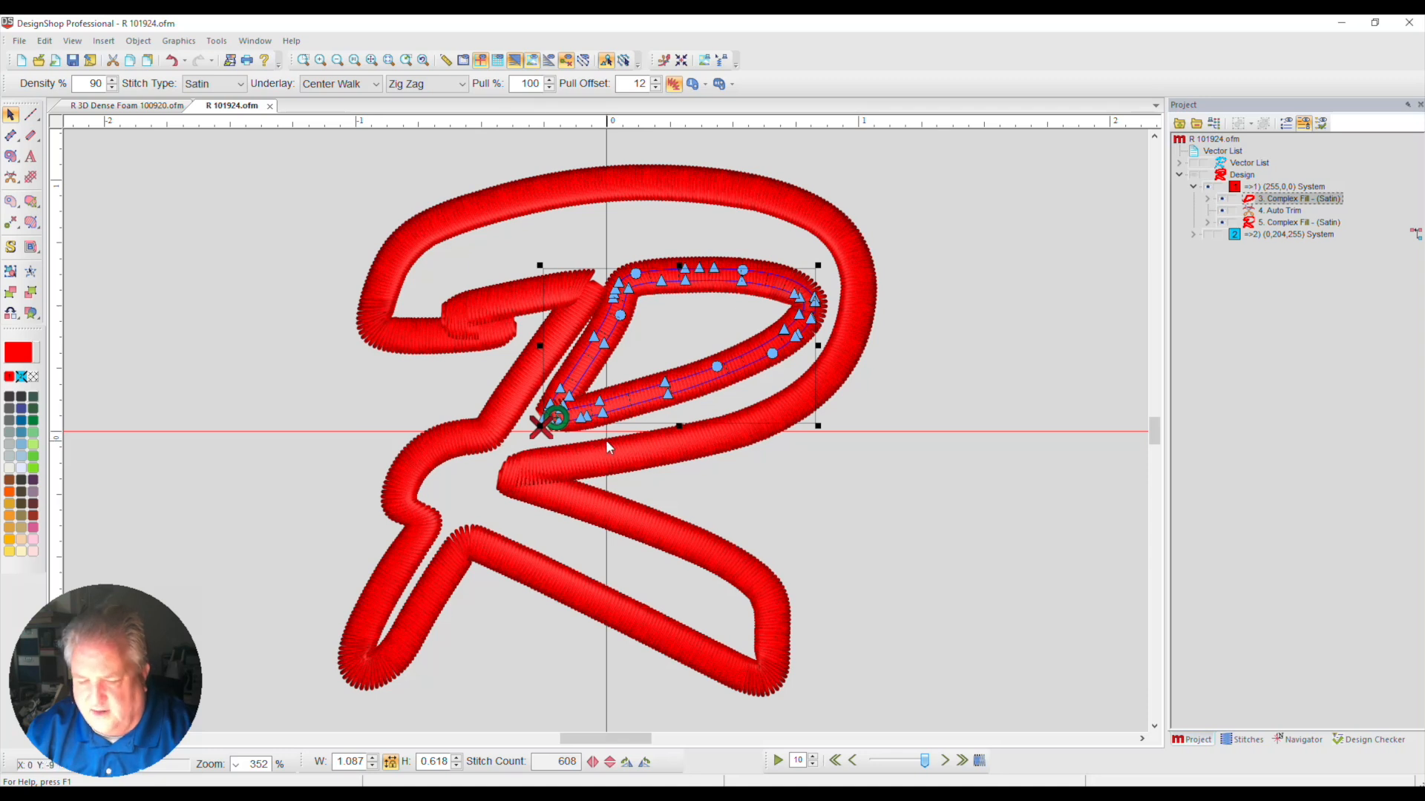
pyautogui.press('w')
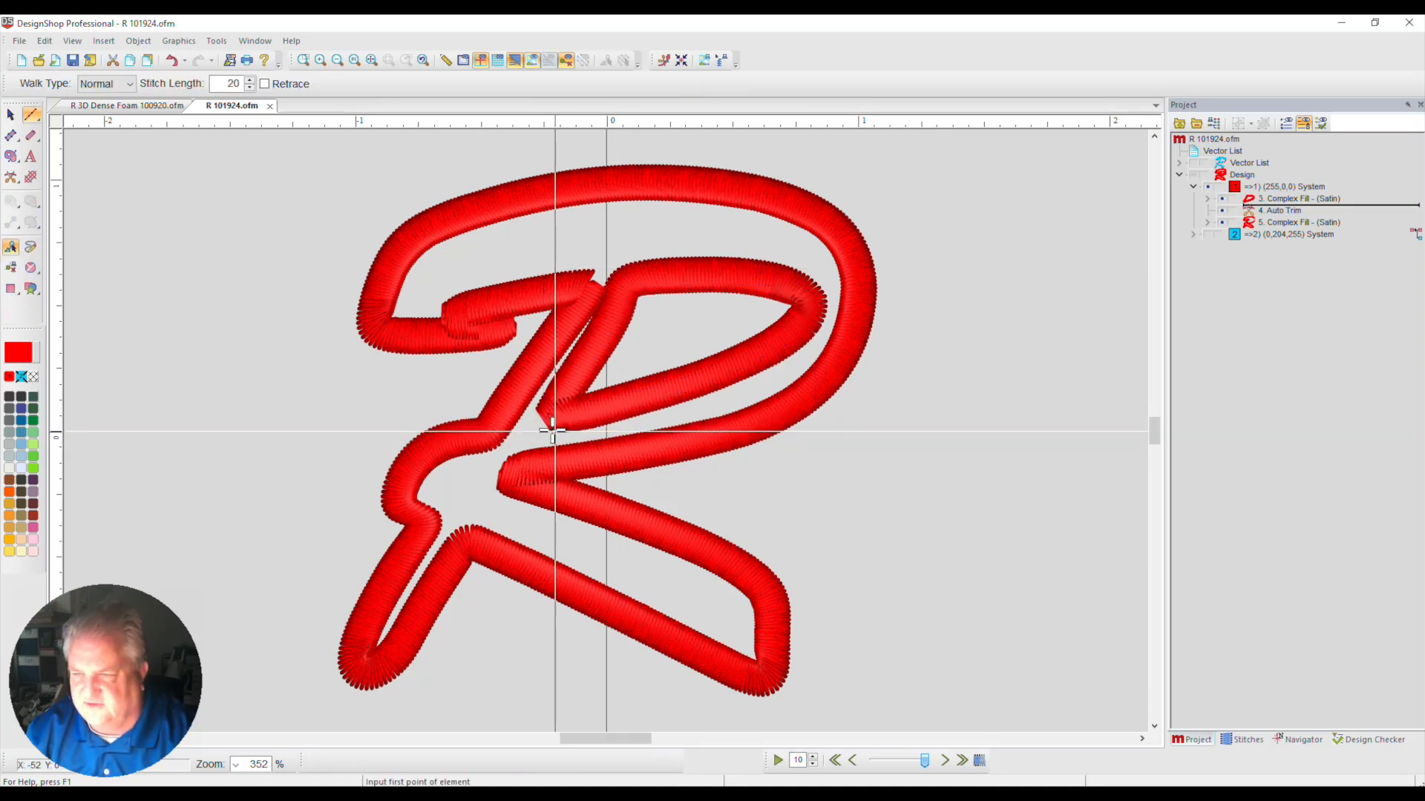
pyautogui.click(490, 428)
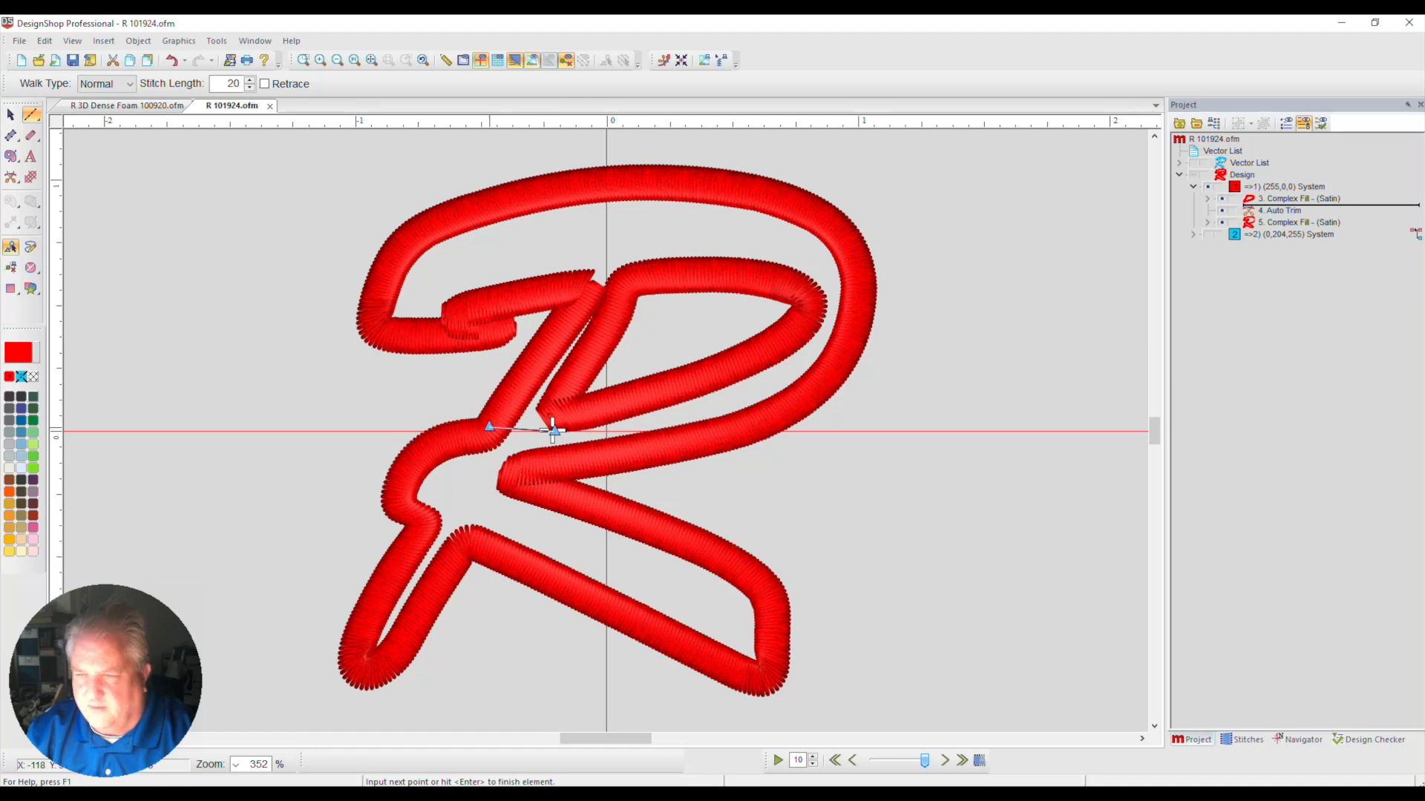
pyautogui.click(552, 428)
pyautogui.press('Return')
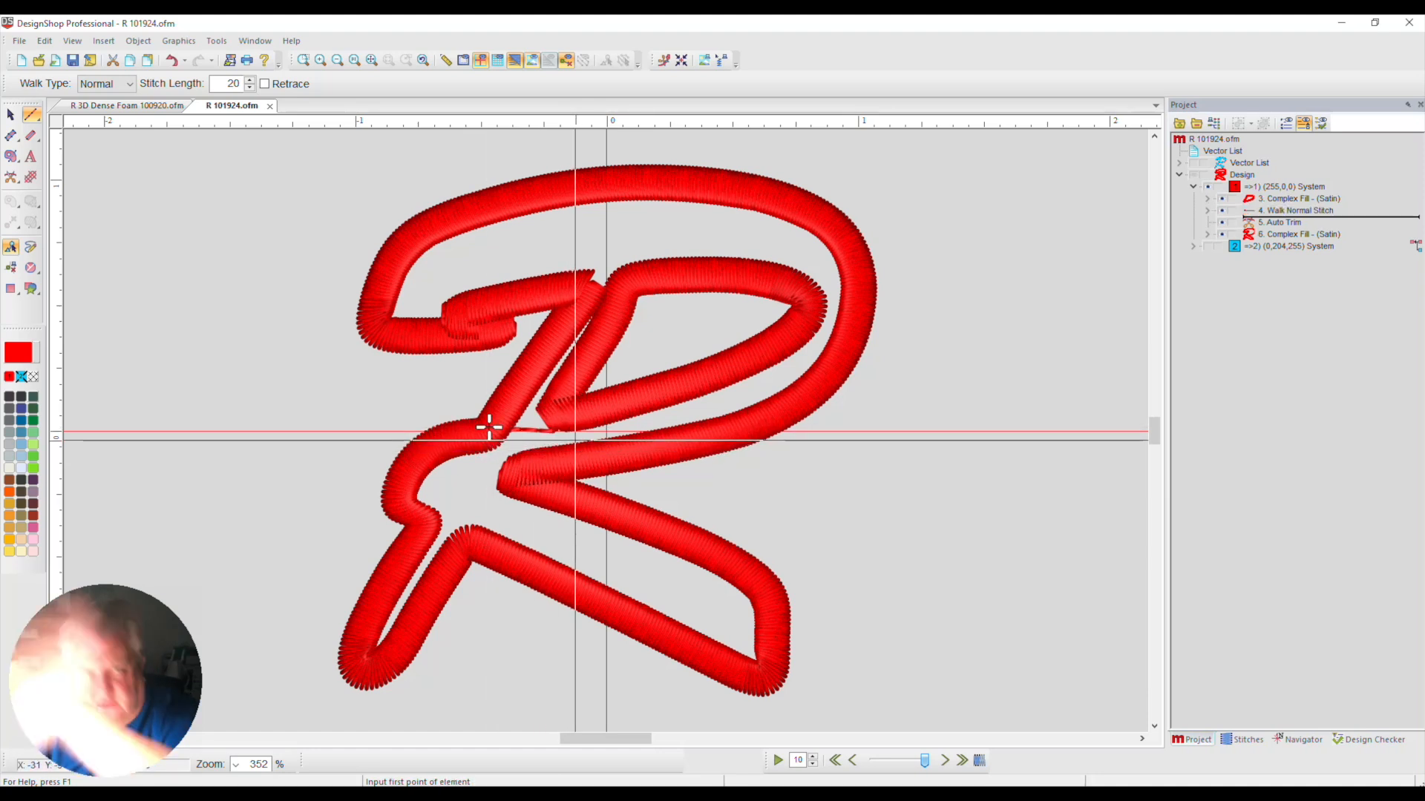
# Move the outer red border's start point to the walk stitch's end and its stop point to the lower-left leg's tip
pyautogui.click(1279, 236)
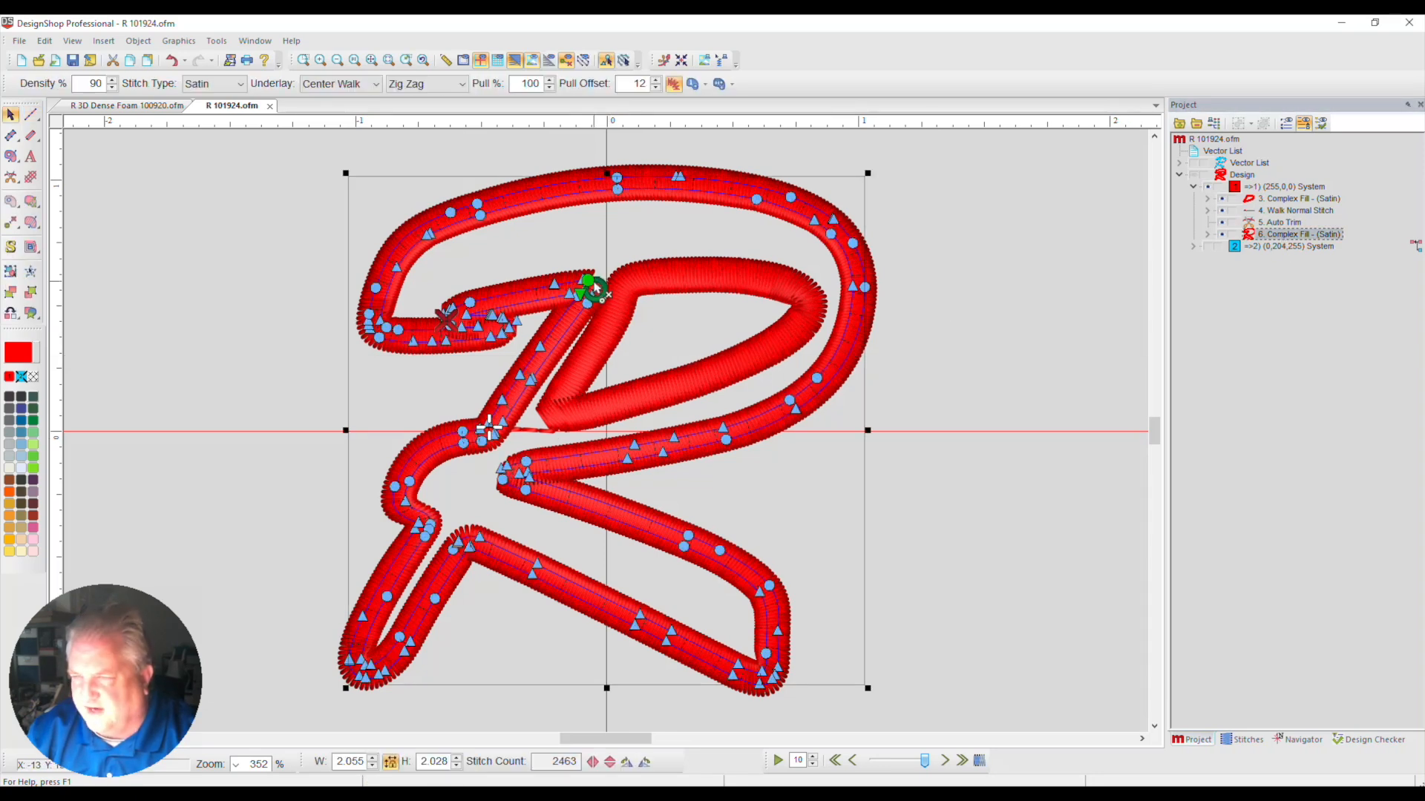
pyautogui.moveTo(594, 290); pyautogui.dragTo(489, 429)
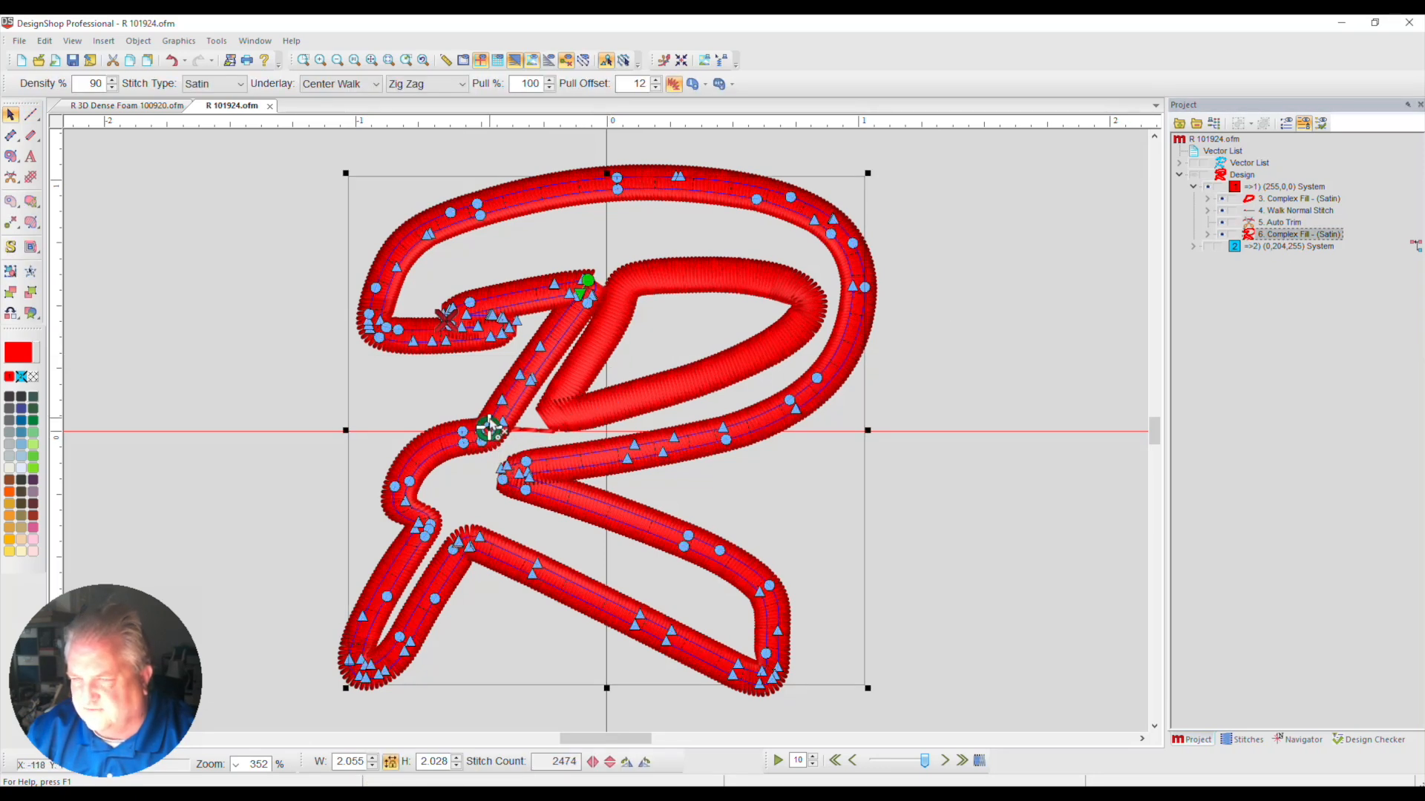
pyautogui.moveTo(447, 321); pyautogui.dragTo(349, 696)
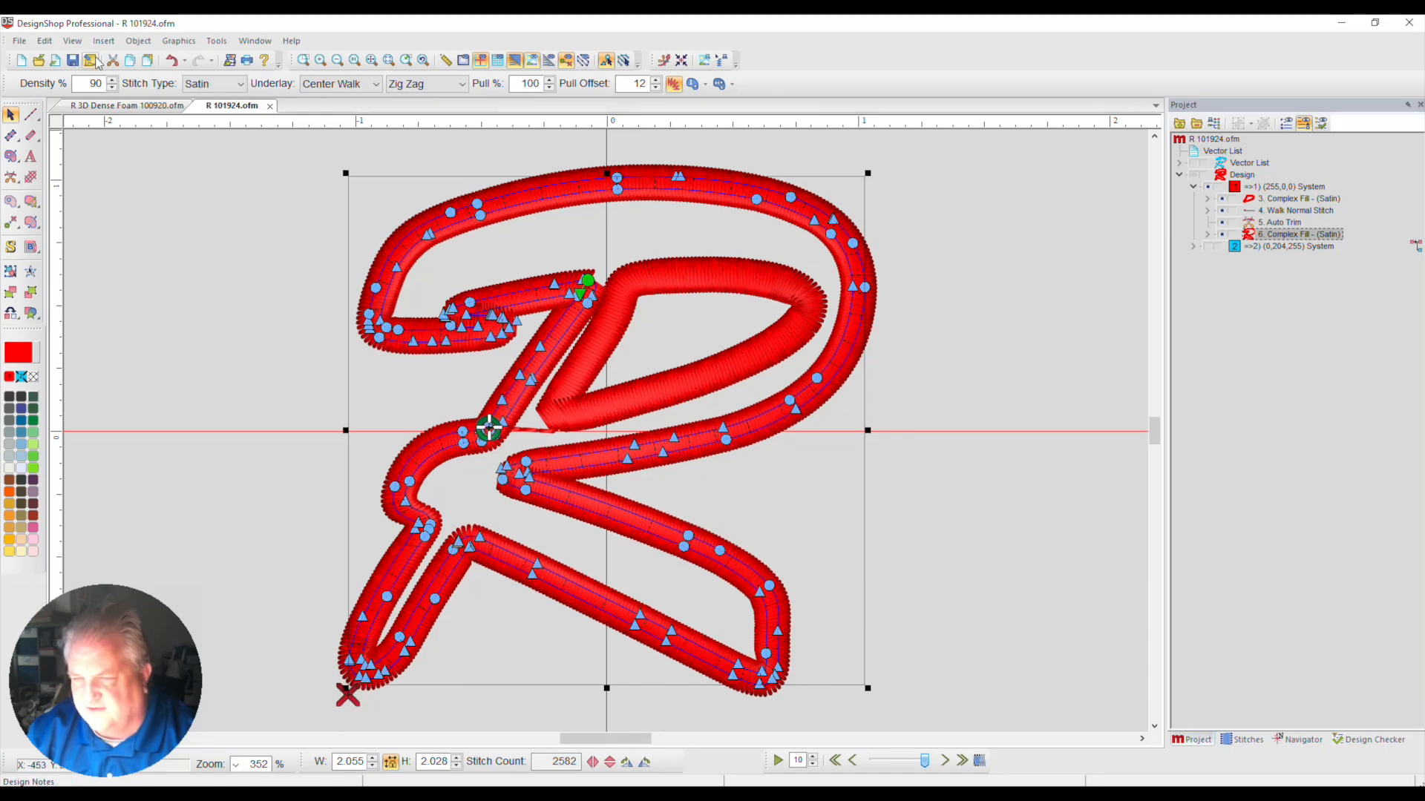
pyautogui.moveTo(349, 696); pyautogui.dragTo(372, 659)
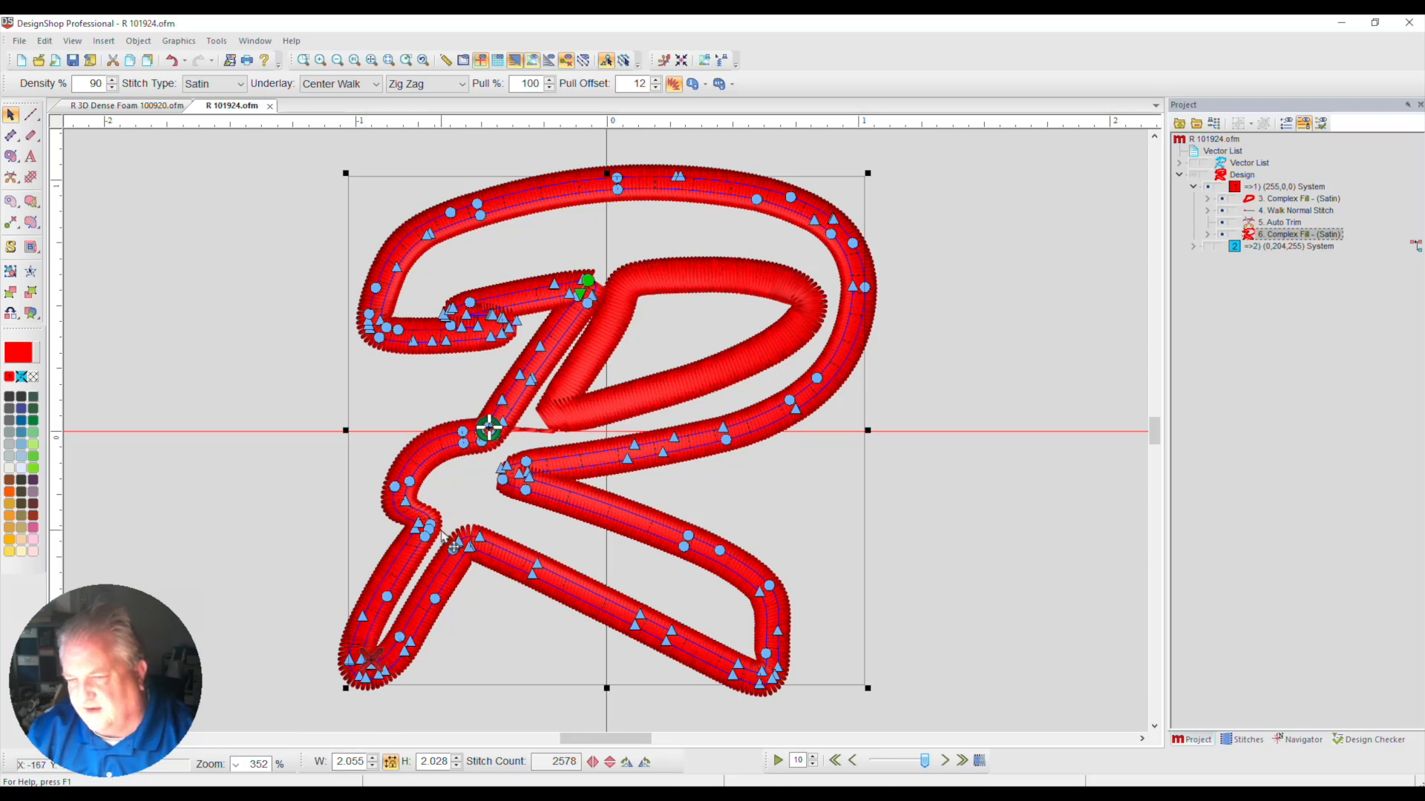
# Remove the Auto Trim between the walk stitch and the outer red border, and deselect the border
pyautogui.click(89, 61)
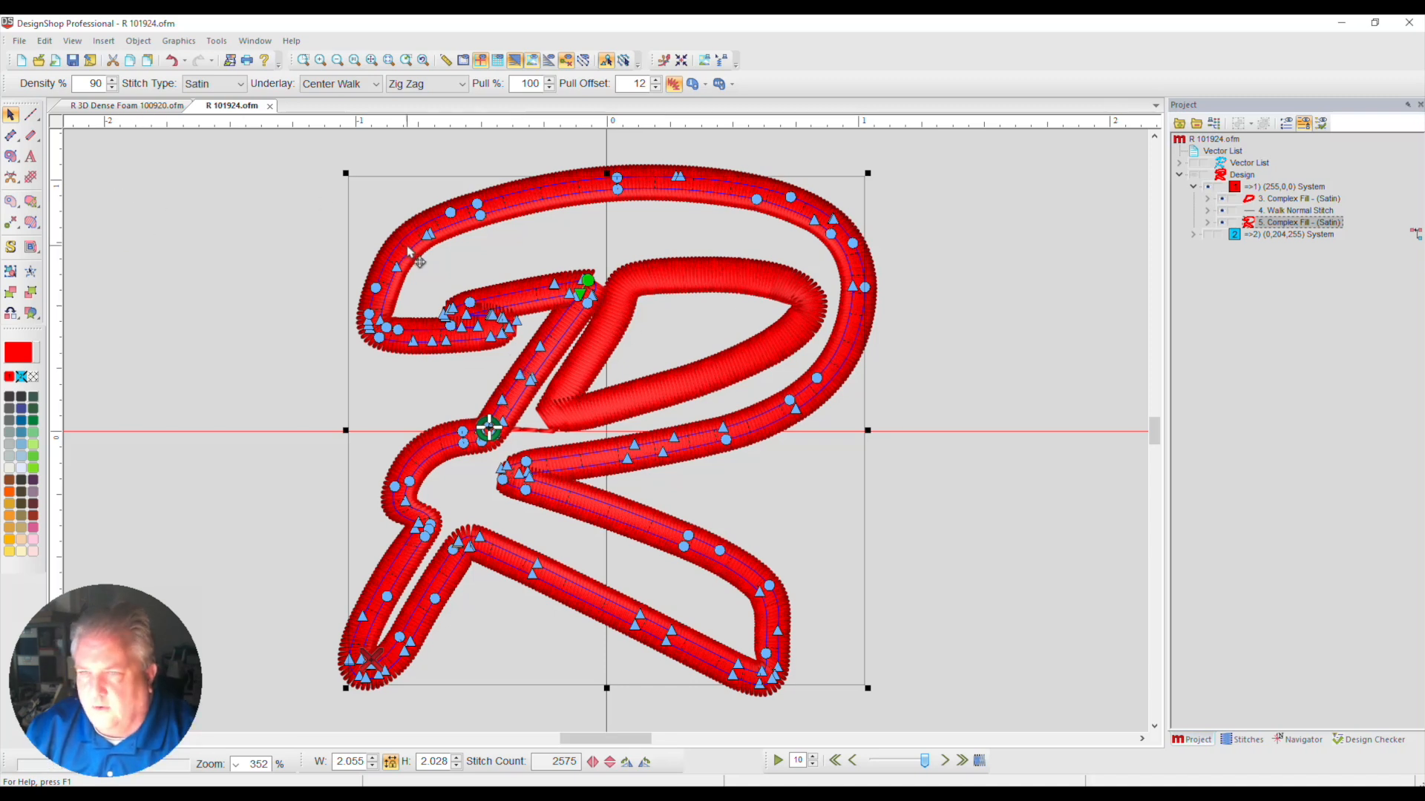
pyautogui.click(121, 156)
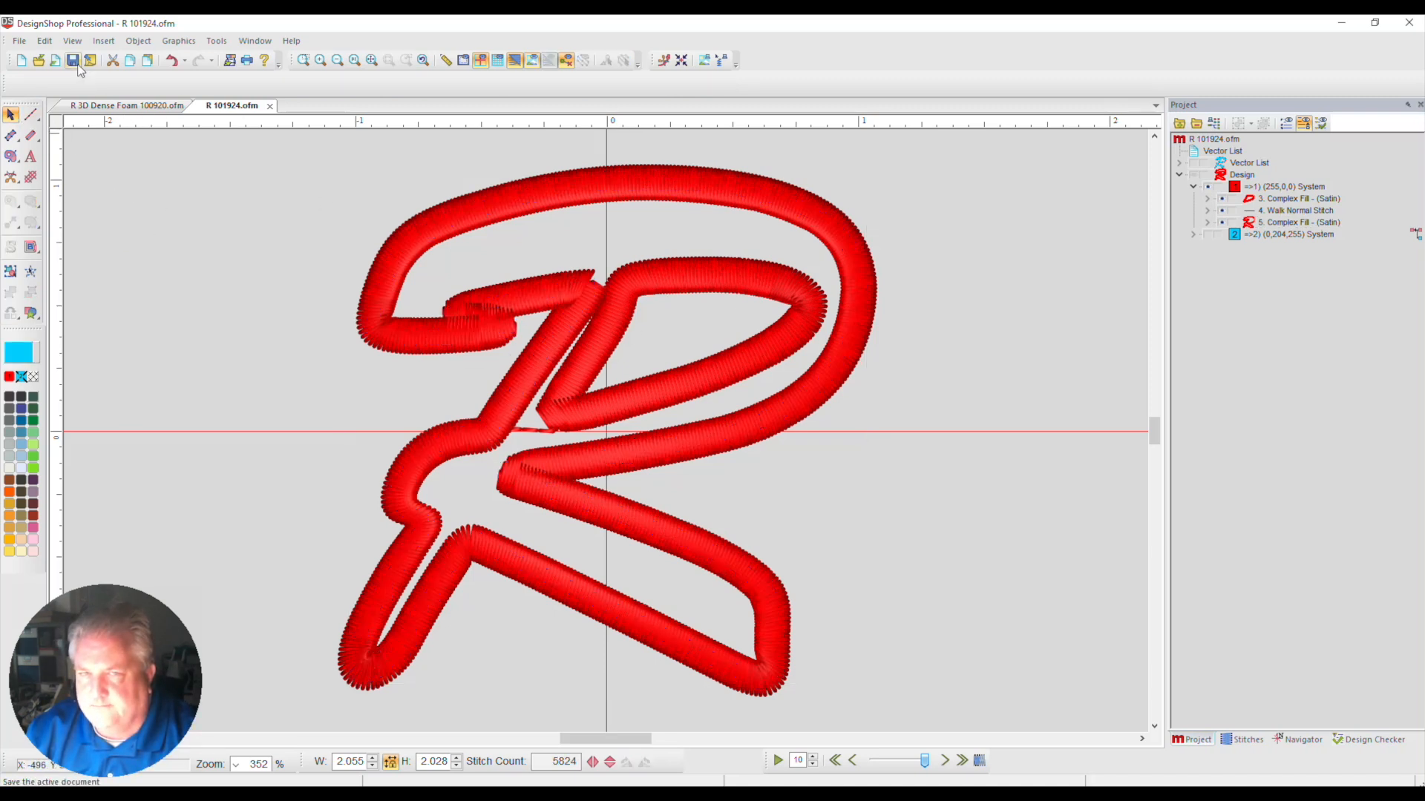